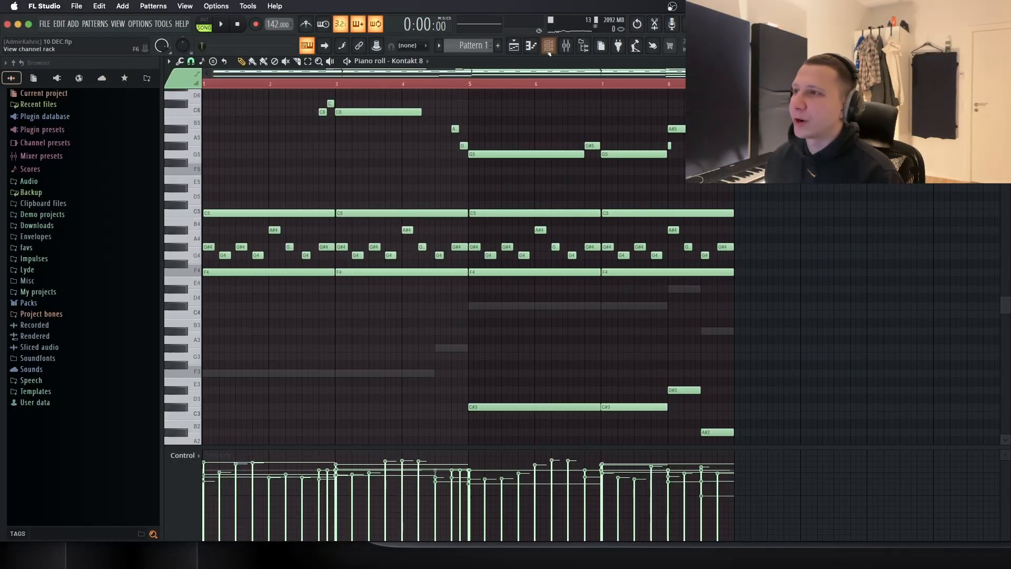
Step: View the instrument loaded on the Kontakt 8 channel, and close its window and the channel rack
{"action": "left_click", "coordinate": [548, 46]}
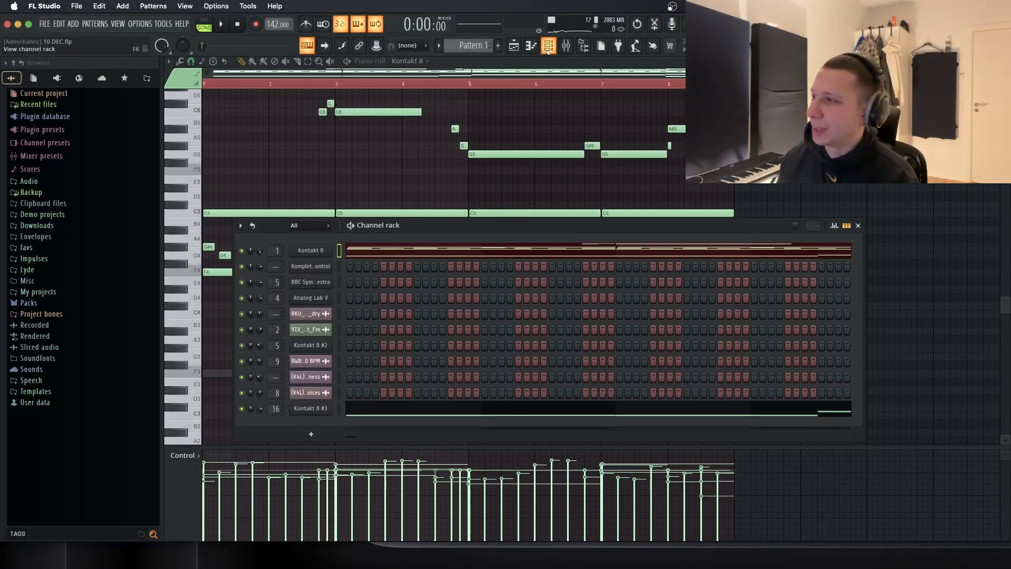
{"action": "left_click", "coordinate": [311, 250]}
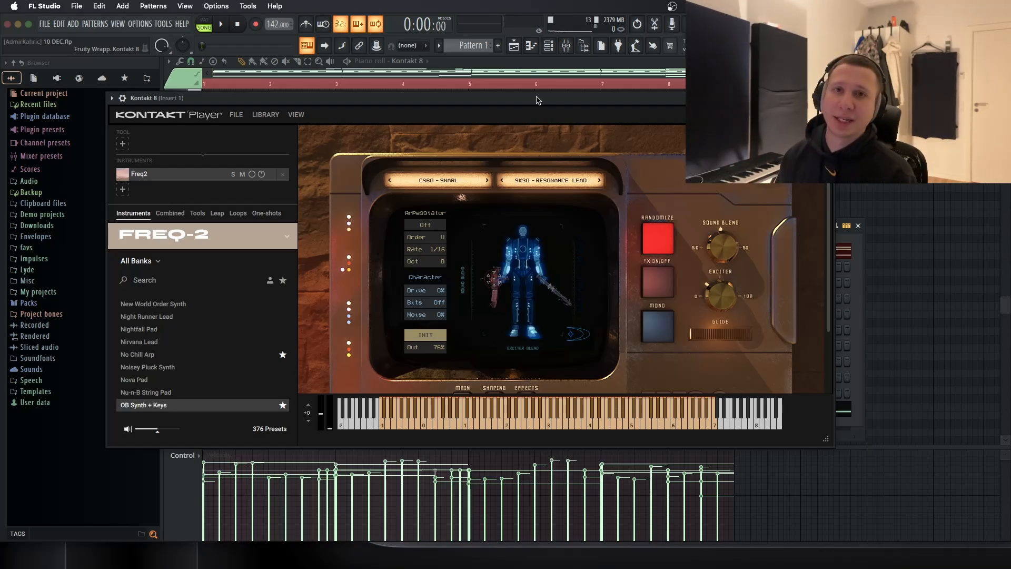
{"action": "left_click", "coordinate": [858, 225]}
{"action": "left_click", "coordinate": [829, 97]}
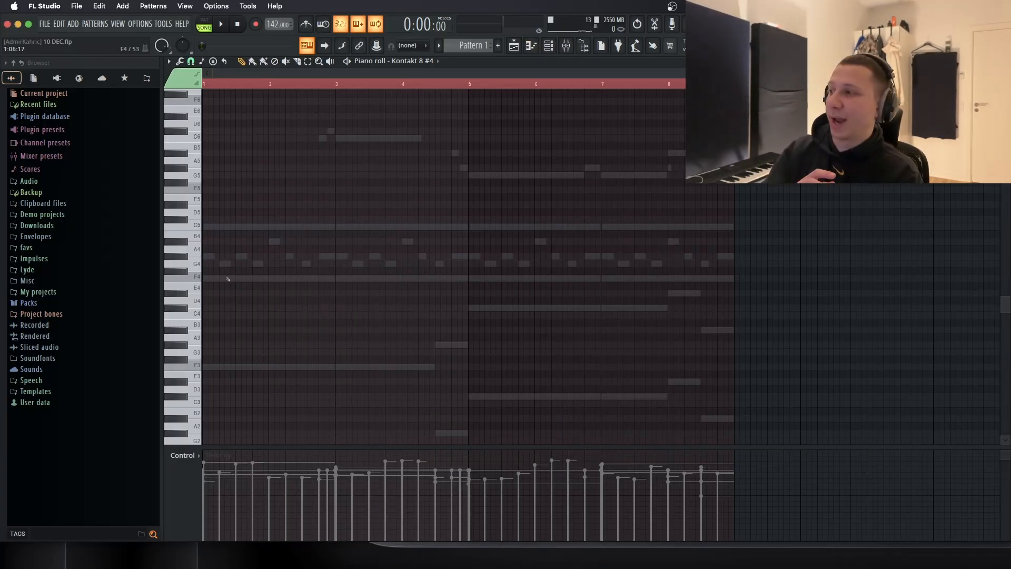
Step: Enter an F4, G#4 and C5 chord at bar 1, lengthen it to one full bar and play it back
{"action": "left_click", "coordinate": [207, 278]}
{"action": "left_click", "coordinate": [206, 256]}
{"action": "left_click", "coordinate": [206, 226]}
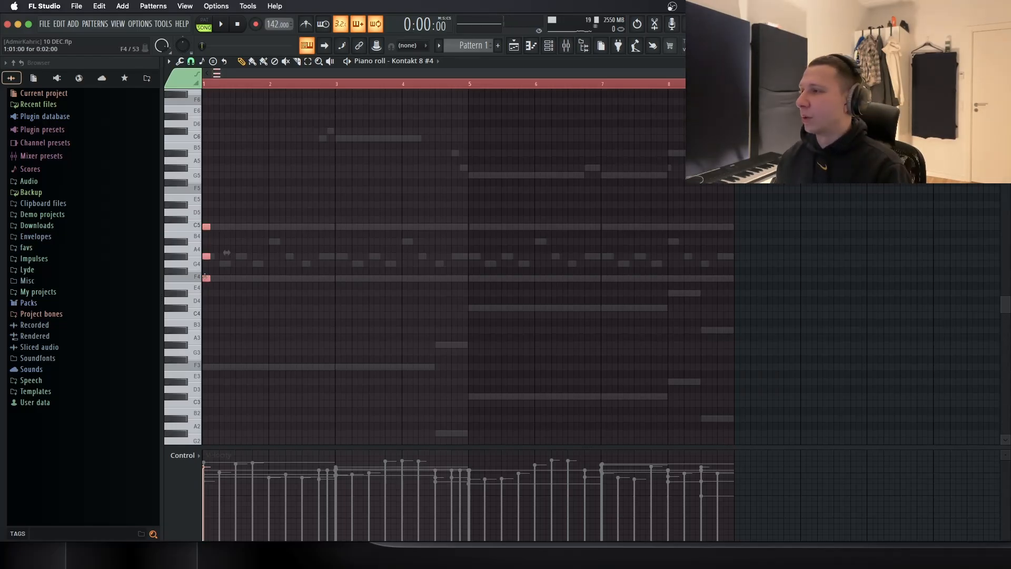
{"action": "left_click_drag", "start_coordinate": [209, 256], "coordinate": [269, 256]}
{"action": "key", "text": "space"}
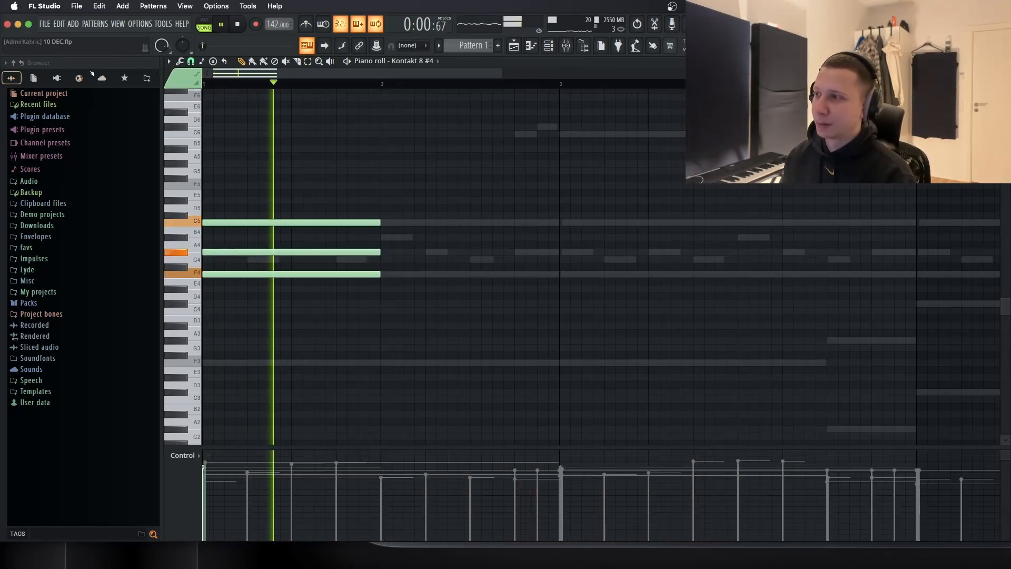
{"action": "key", "text": "space"}
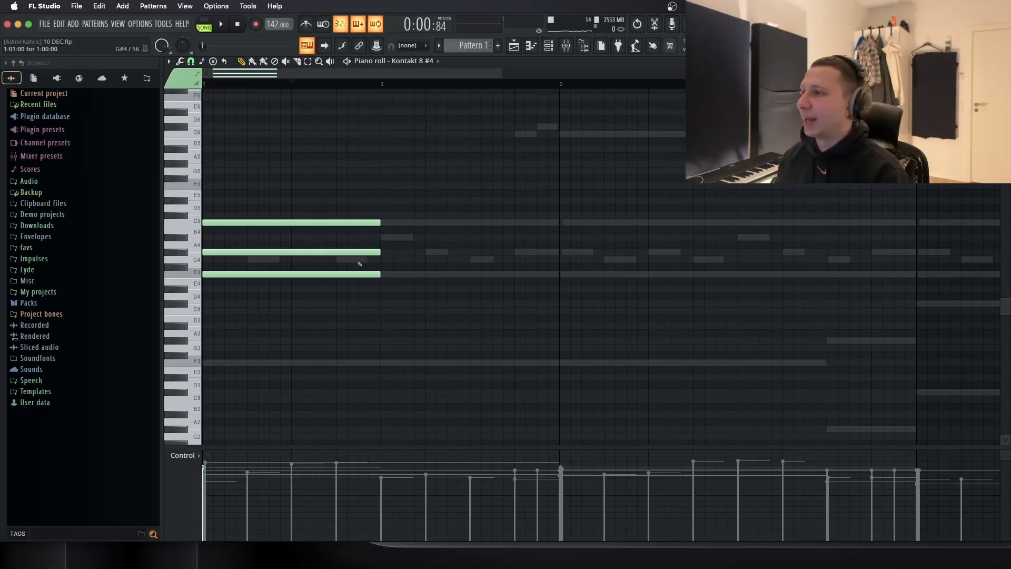
Step: Add one-bar F3 and F2 bass notes beneath the chord in bar 1
{"action": "scroll", "coordinate": [326, 337], "scroll_direction": "down", "scroll_amount": 4}
{"action": "left_click", "coordinate": [207, 274]}
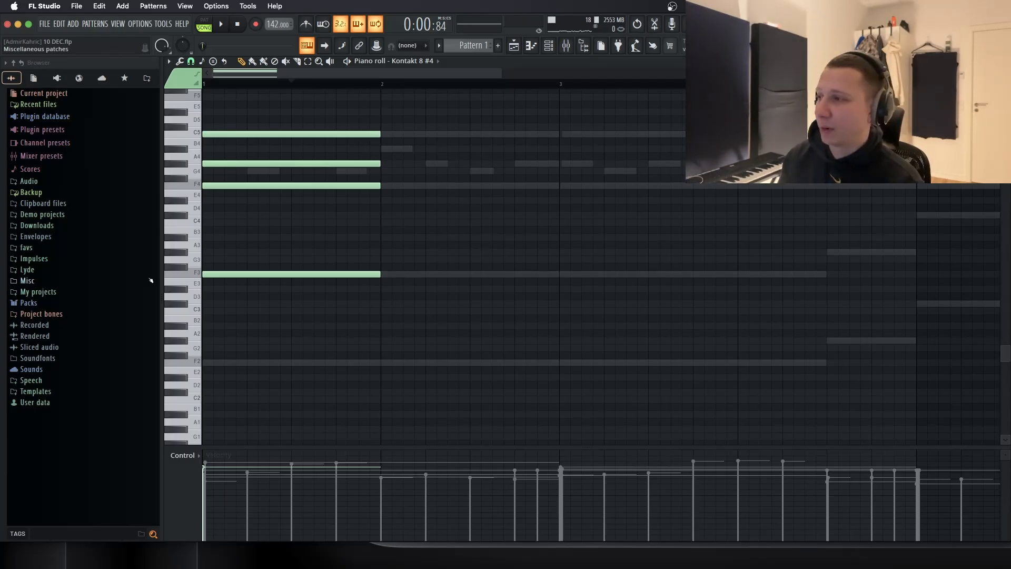
{"action": "left_click_drag", "start_coordinate": [278, 362], "coordinate": [212, 362]}
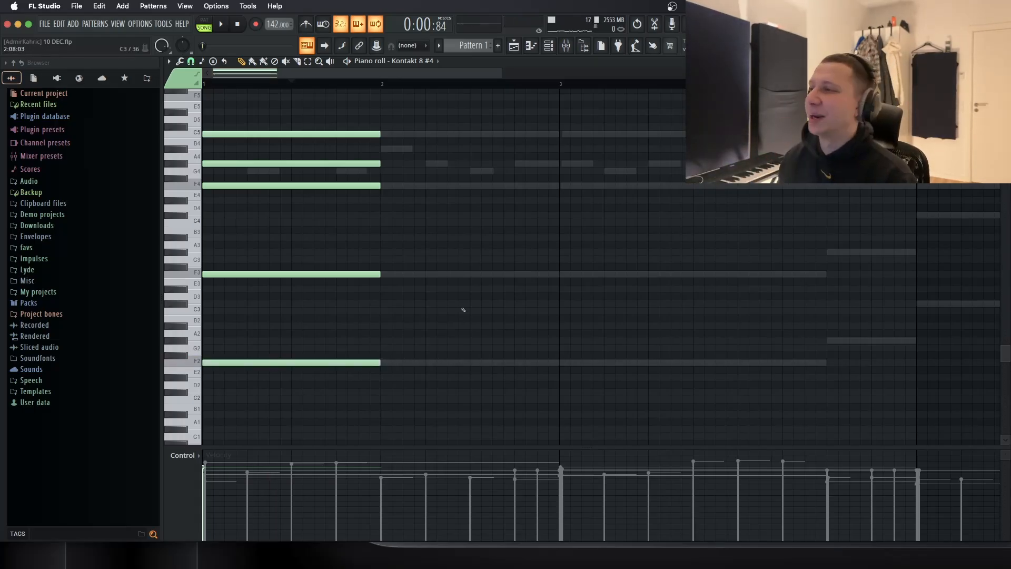
{"action": "scroll", "coordinate": [464, 310], "scroll_direction": "up", "scroll_amount": 2}
{"action": "scroll", "coordinate": [500, 304], "scroll_direction": "up", "scroll_amount": 1}
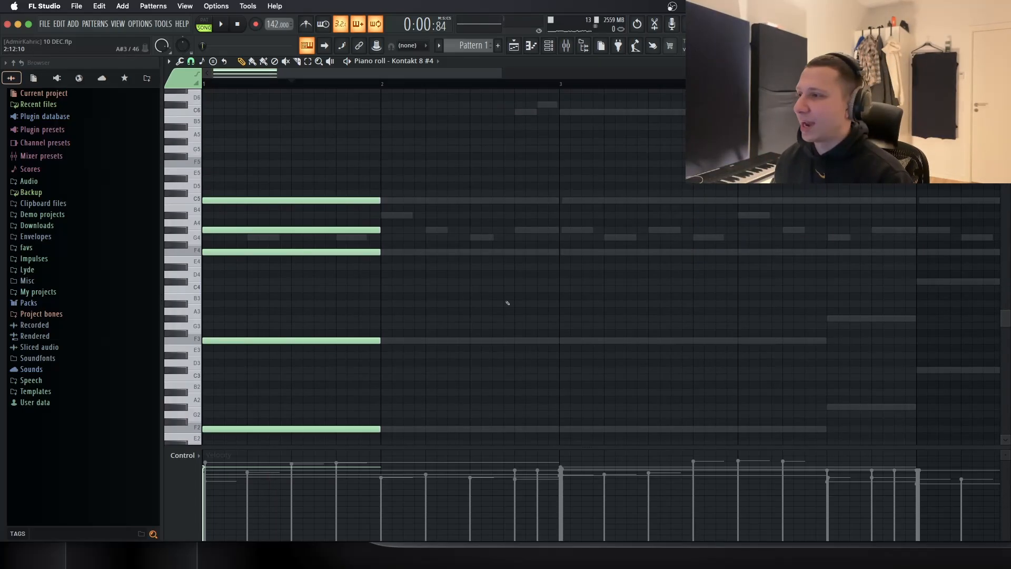
Step: Compare the chord without and with its bass by moving F3 and F2 to bar 2 and back, playing bar 1 each time
{"action": "scroll", "coordinate": [505, 302], "scroll_direction": "down", "scroll_amount": 4}
{"action": "left_click_drag", "start_coordinate": [429, 236], "coordinate": [366, 362]}
{"action": "left_click_drag", "start_coordinate": [342, 258], "coordinate": [523, 261]}
{"action": "key", "text": "space"}
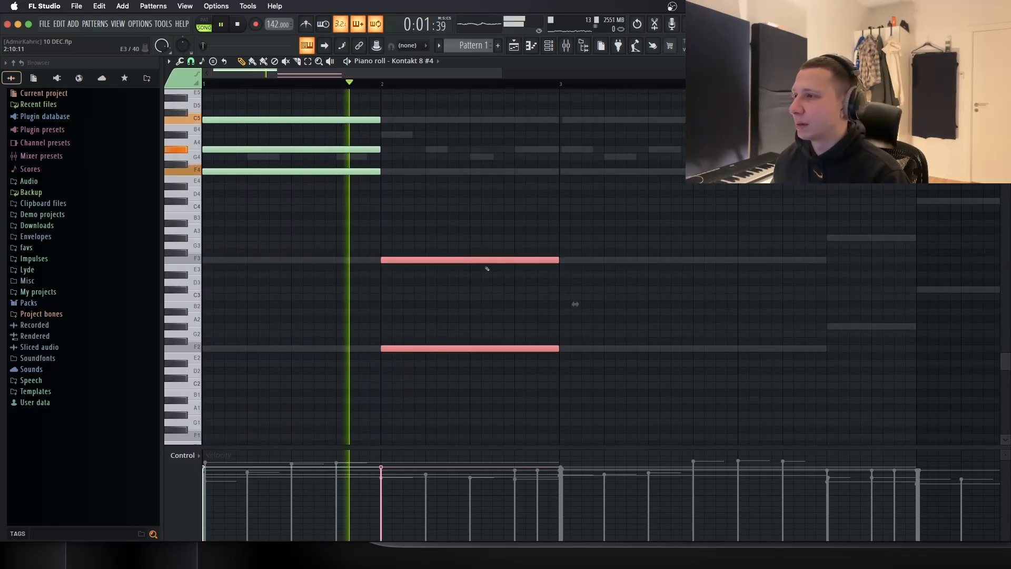
{"action": "key", "text": "space"}
{"action": "left_click_drag", "start_coordinate": [463, 258], "coordinate": [262, 251]}
{"action": "key", "text": "space"}
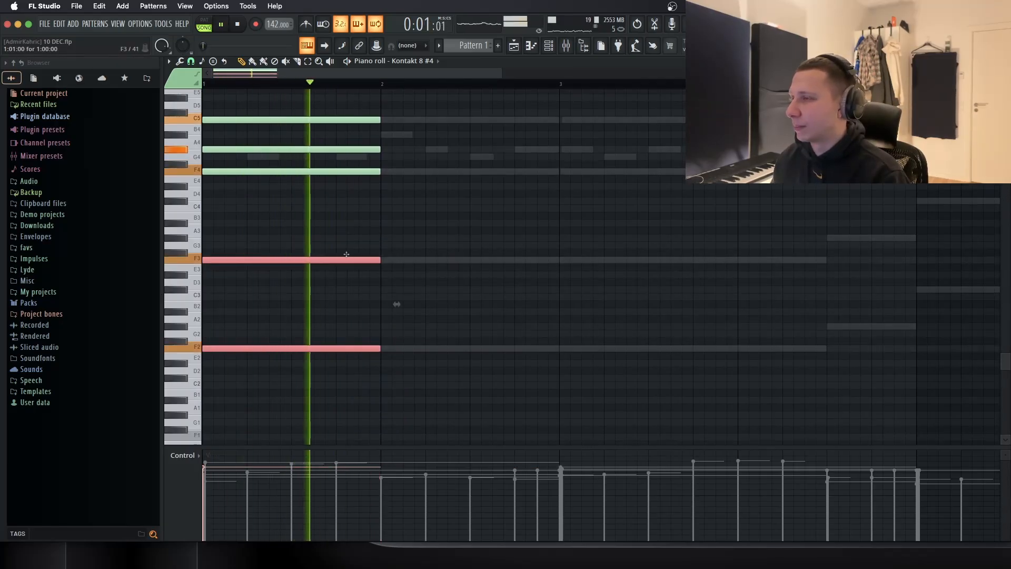
{"action": "key", "text": "space"}
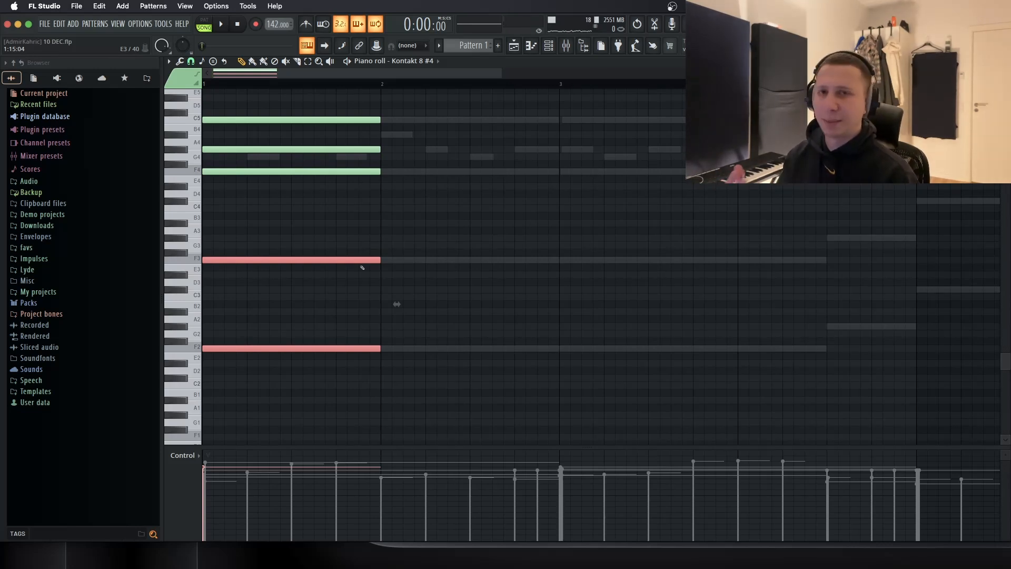
Step: Try a copy of the chord in bar 2 with its G#4 lowered to G4, play it, and delete the copy
{"action": "scroll", "coordinate": [381, 297], "scroll_direction": "up", "scroll_amount": 2}
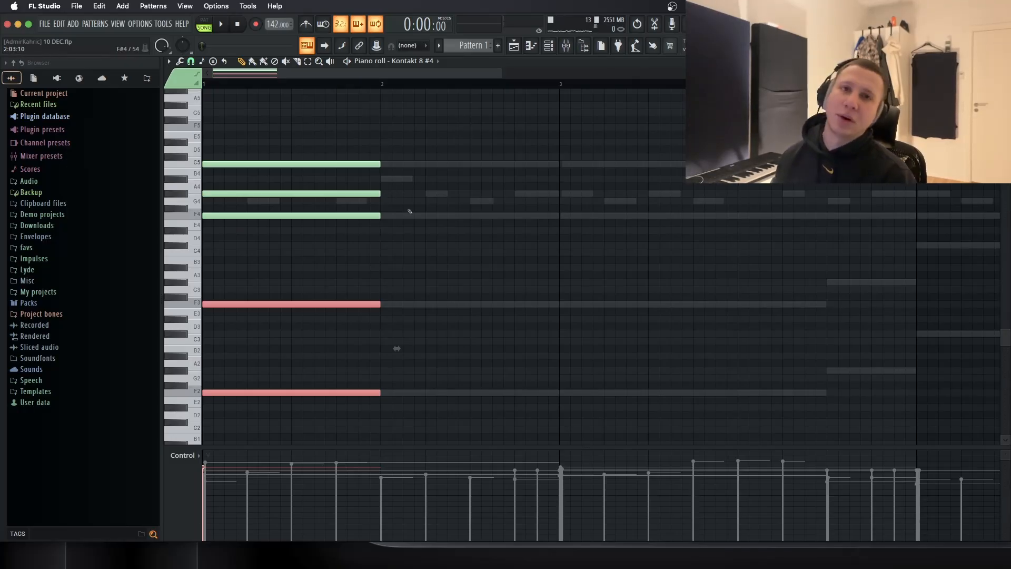
{"action": "mouse_move", "coordinate": [380, 193]}
{"action": "left_mouse_down"}
{"action": "mouse_move", "coordinate": [245, 194]}
{"action": "mouse_move", "coordinate": [401, 196]}
{"action": "mouse_move", "coordinate": [375, 200]}
{"action": "left_mouse_up"}
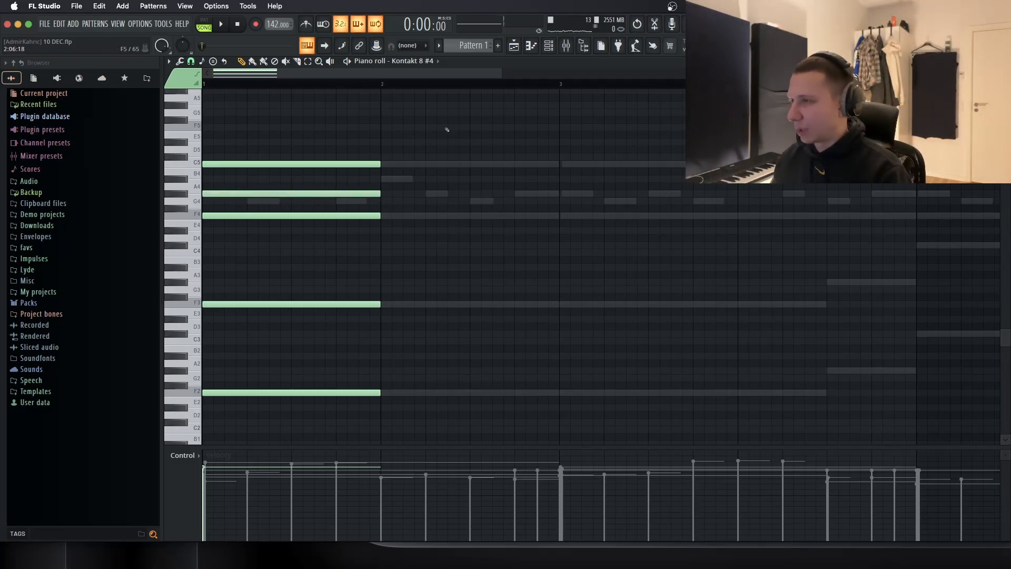
{"action": "key", "text": "ctrl+b"}
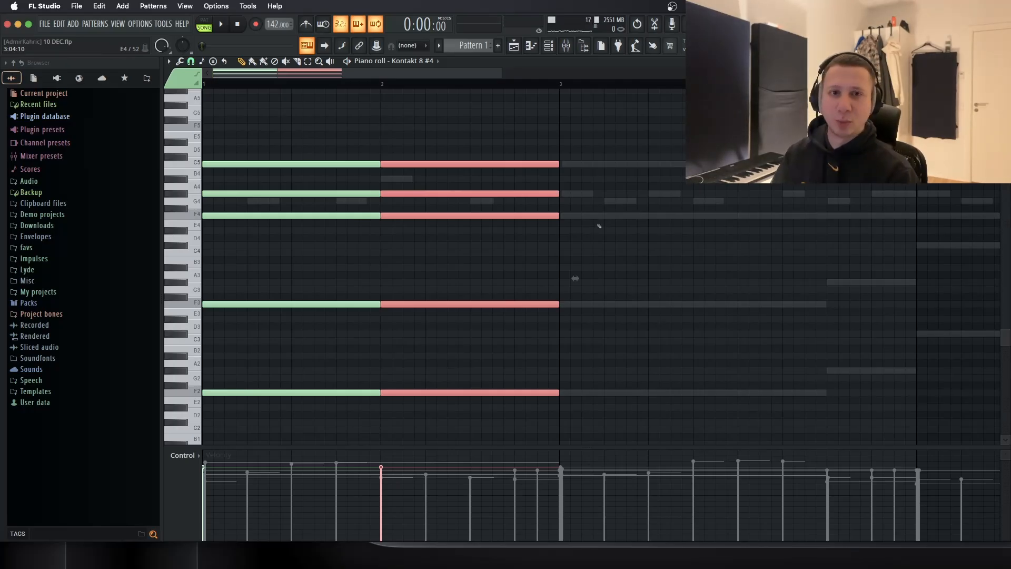
{"action": "key", "text": "ctrl+d"}
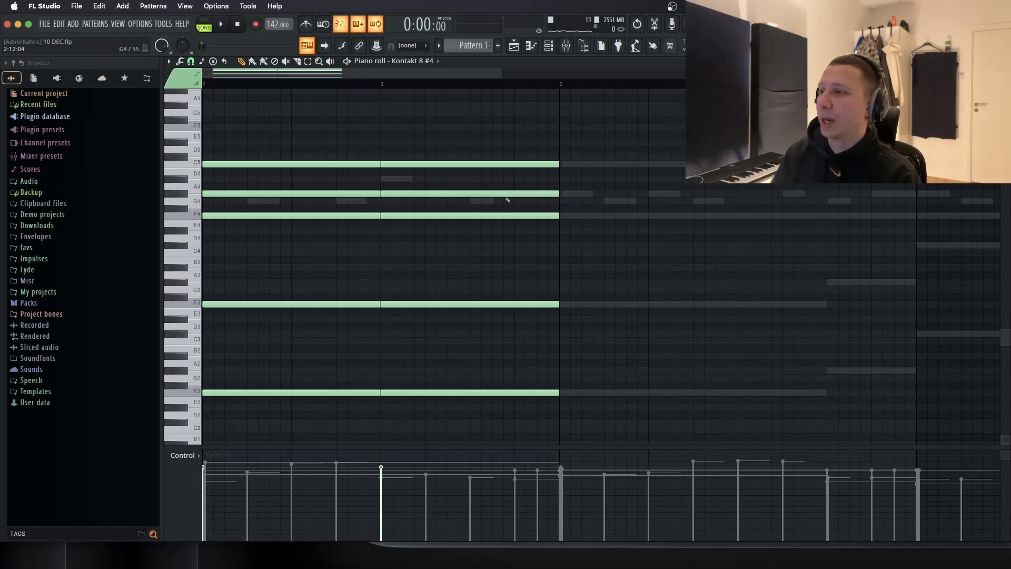
{"action": "left_click_drag", "start_coordinate": [507, 193], "coordinate": [507, 200]}
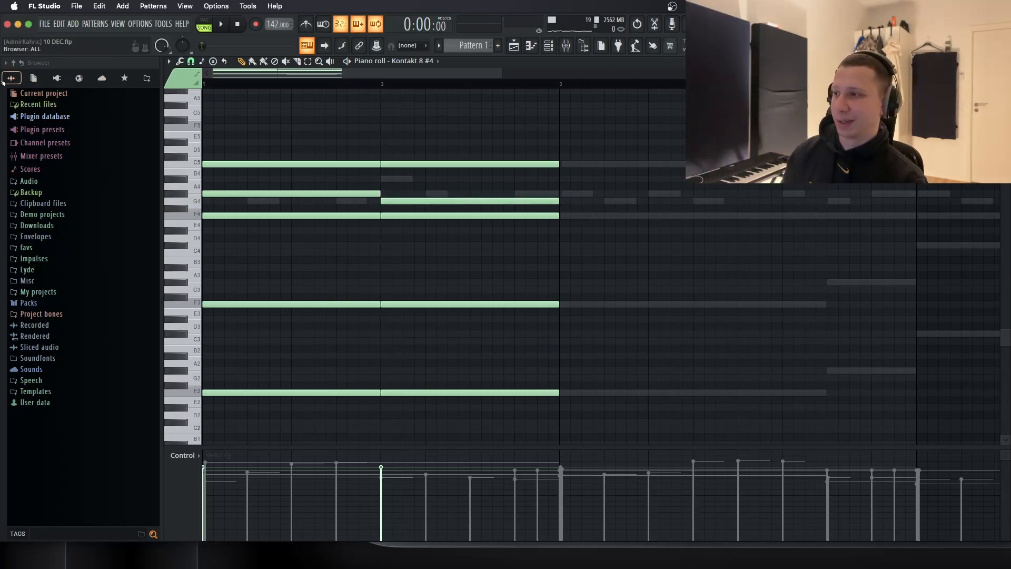
{"action": "key", "text": "space"}
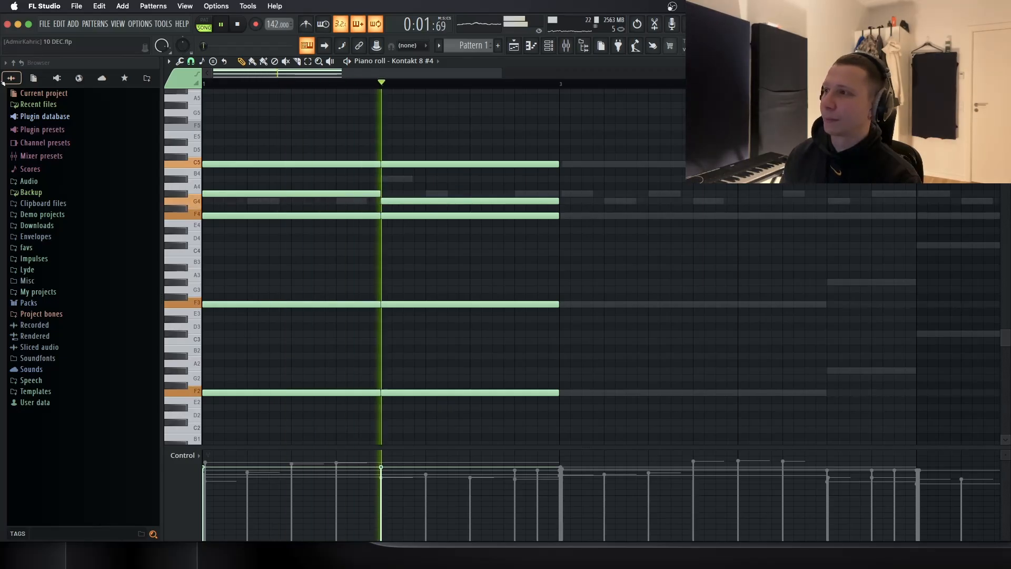
{"action": "key", "text": "space"}
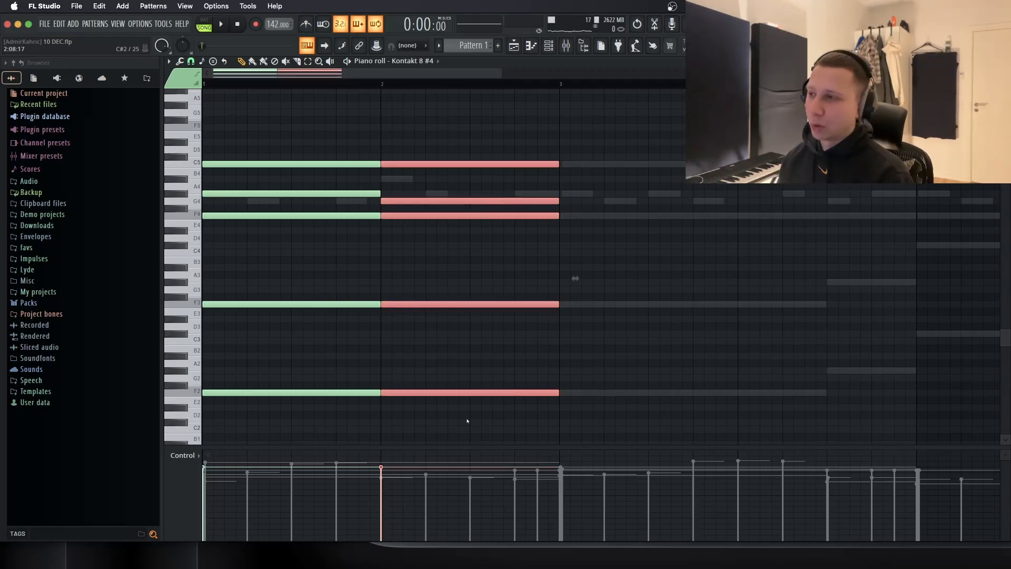
{"action": "key", "text": "Delete"}
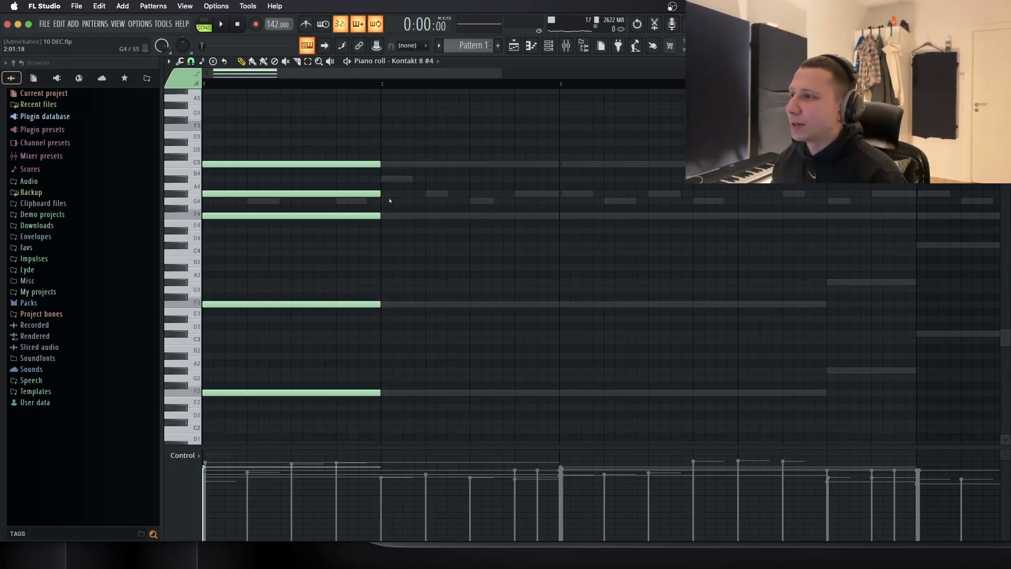
Step: Turn the sustained G#4 in bar 1 into four alternating G#4 and G4 notes on the beats, each shortened to three steps
{"action": "left_click_drag", "start_coordinate": [379, 193], "coordinate": [247, 195]}
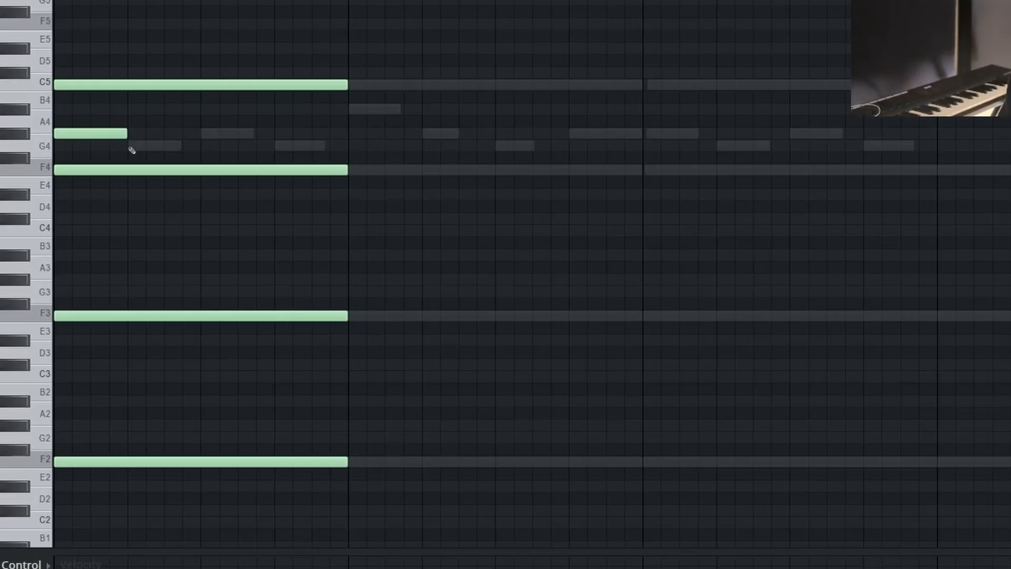
{"action": "left_click", "coordinate": [249, 201]}
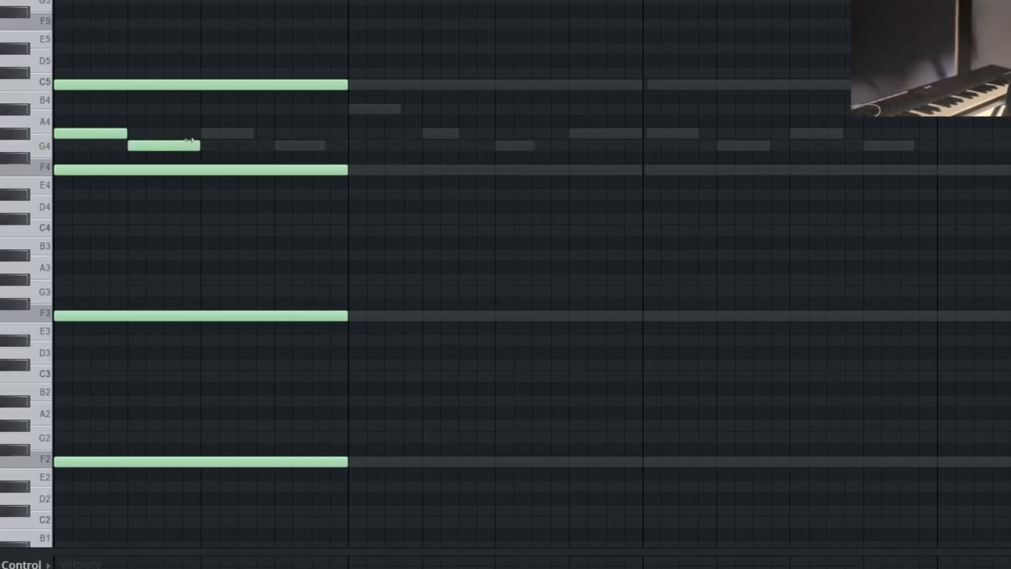
{"action": "left_click", "coordinate": [208, 133]}
{"action": "left_click", "coordinate": [279, 145]}
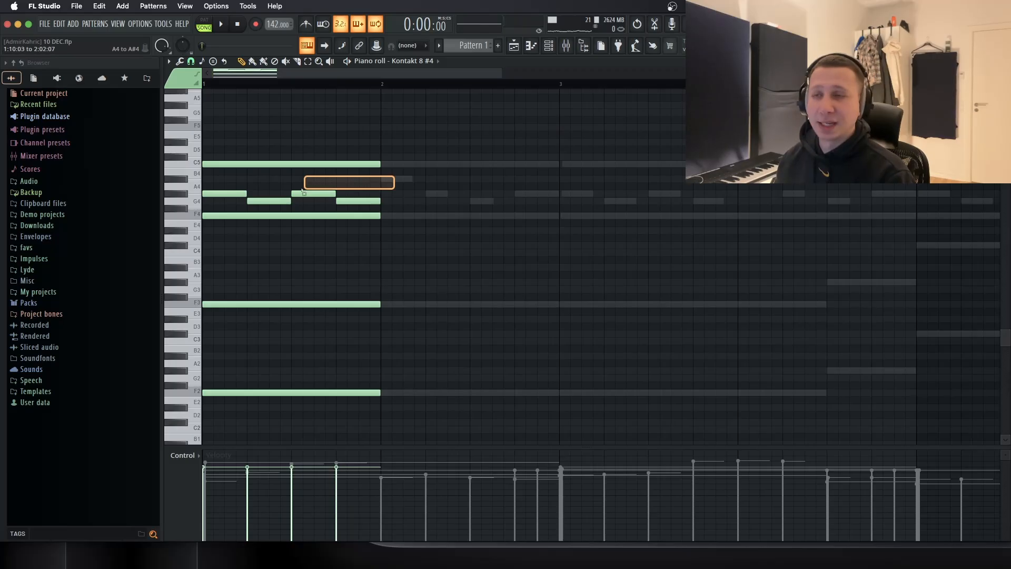
{"action": "left_click_drag", "start_coordinate": [303, 191], "coordinate": [234, 195]}
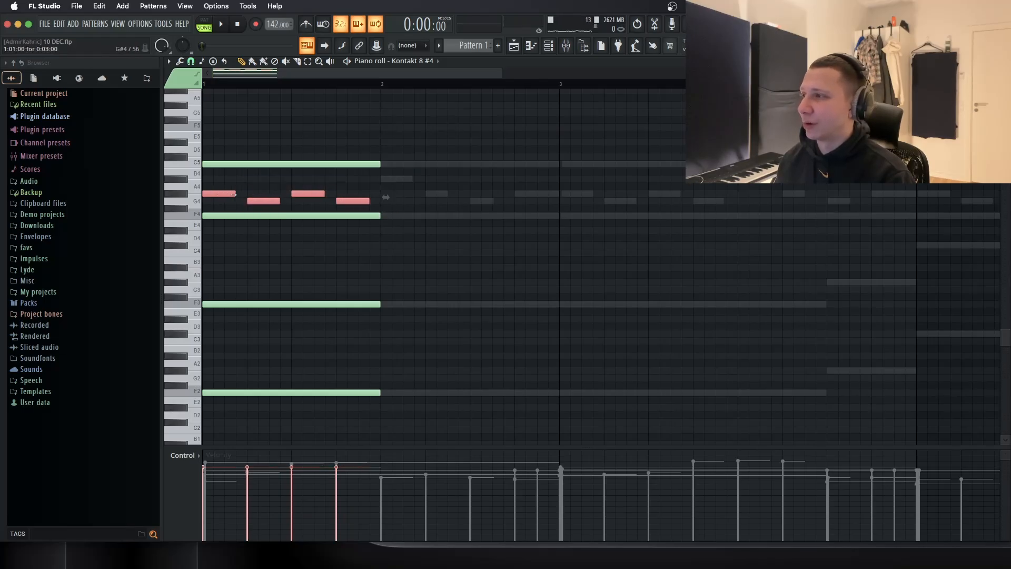
Step: Duplicate all of bar 1 into bar 2 and rework the copied moving notes to A#4, G#4, G4, G#4
{"action": "left_click_drag", "start_coordinate": [400, 124], "coordinate": [217, 398]}
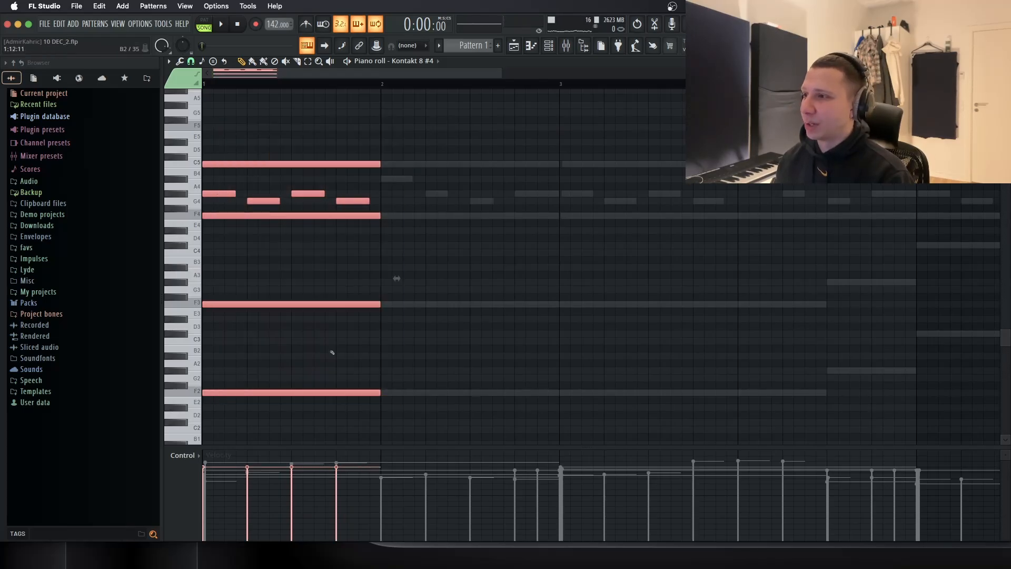
{"action": "key", "text": "super+b"}
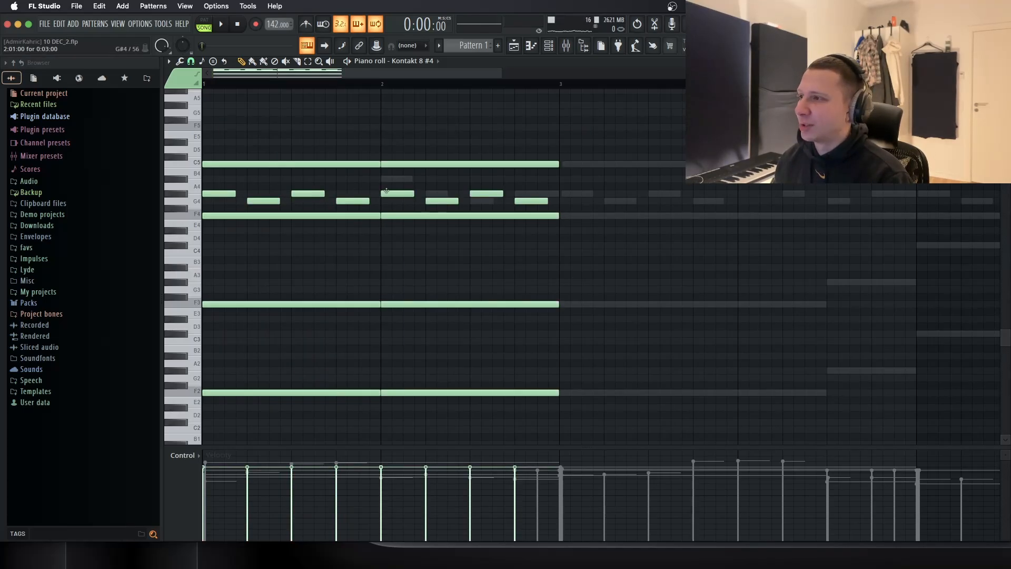
{"action": "left_click_drag", "start_coordinate": [389, 192], "coordinate": [526, 195]}
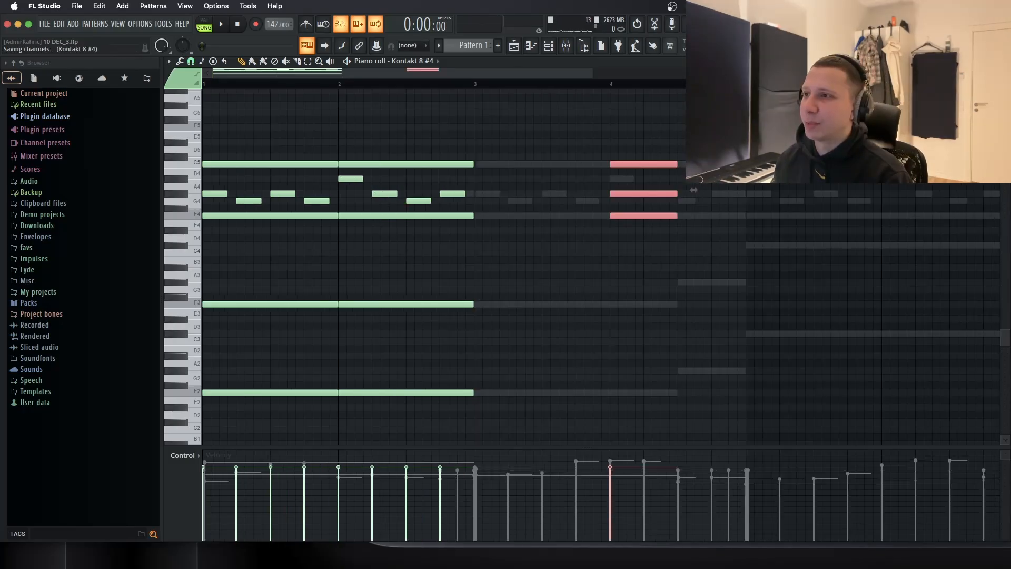
Step: Duplicate the half-bar chord at bar 4 twice, setting the middle note to G4 in the first copy and A#4 in the second
{"action": "key", "text": "ctrl+b"}
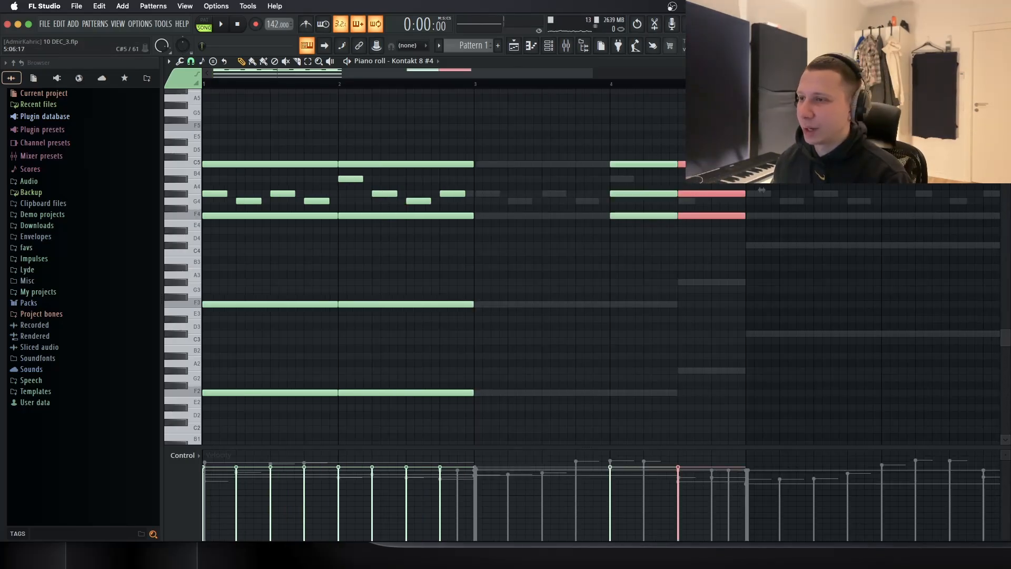
{"action": "left_click", "coordinate": [712, 205], "text": "super"}
{"action": "left_click_drag", "start_coordinate": [715, 193], "coordinate": [715, 201]}
{"action": "left_click_drag", "start_coordinate": [773, 157], "coordinate": [697, 232]}
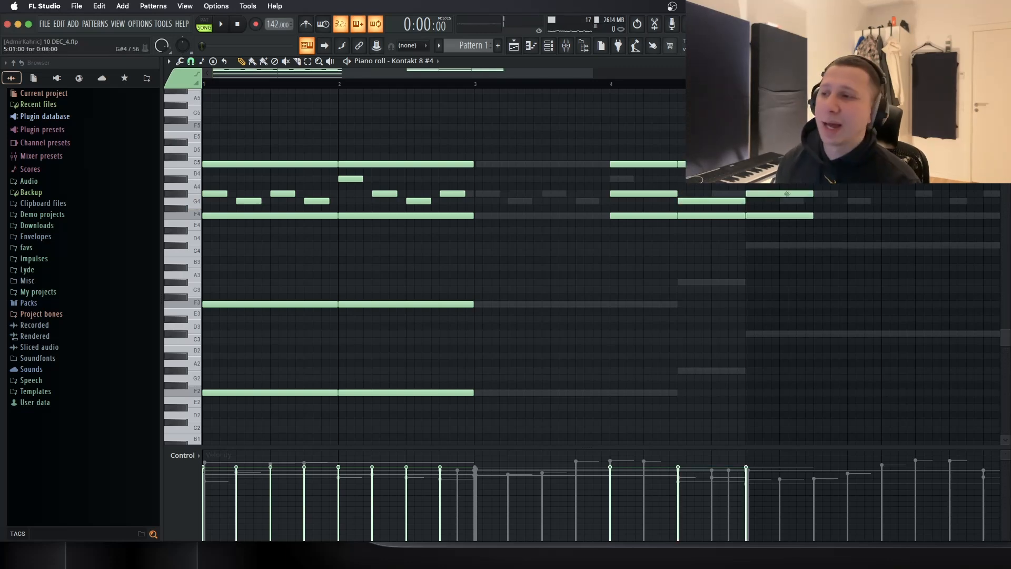
{"action": "left_click_drag", "start_coordinate": [798, 194], "coordinate": [770, 203]}
{"action": "key", "text": "shift+Up"}
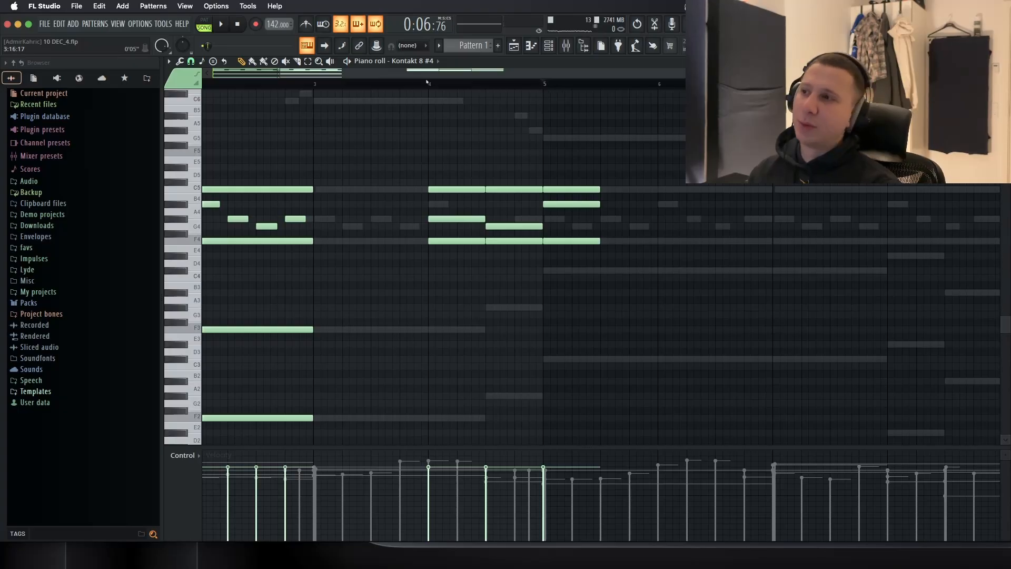
Step: Play the half-bar example chords from bar 4 and delete all three of them
{"action": "left_click", "coordinate": [428, 84]}
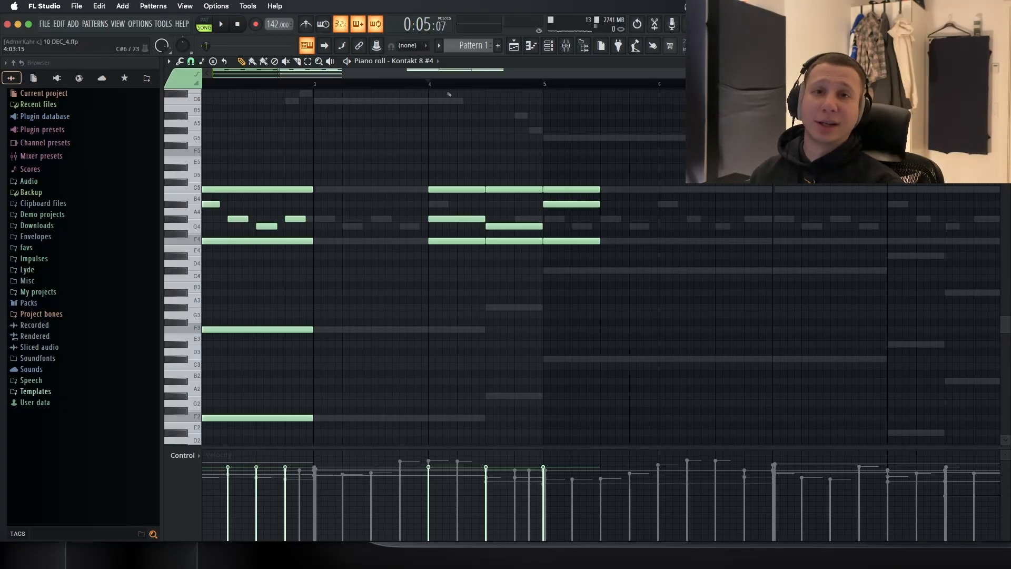
{"action": "key", "text": "space"}
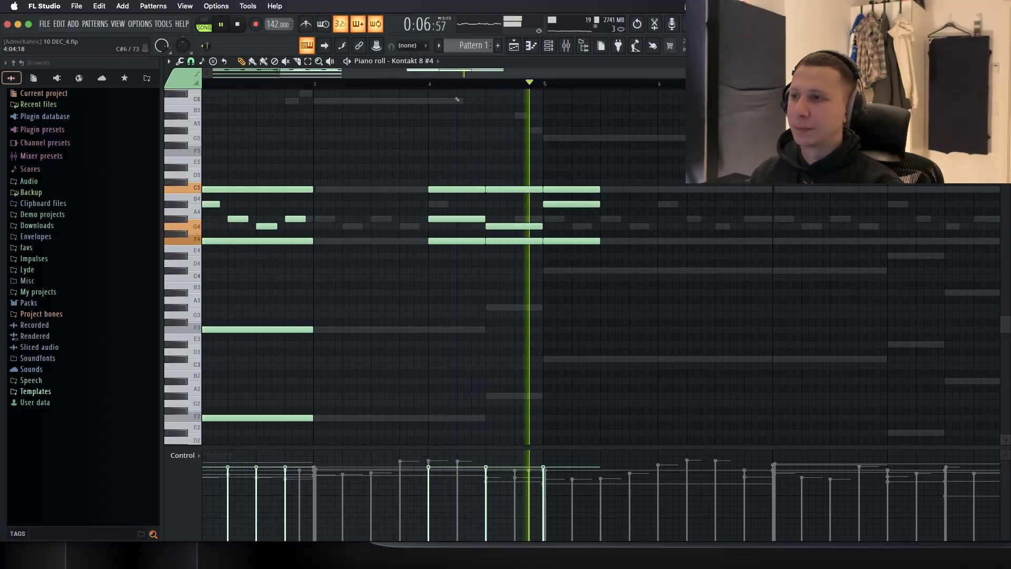
{"action": "key", "text": "space"}
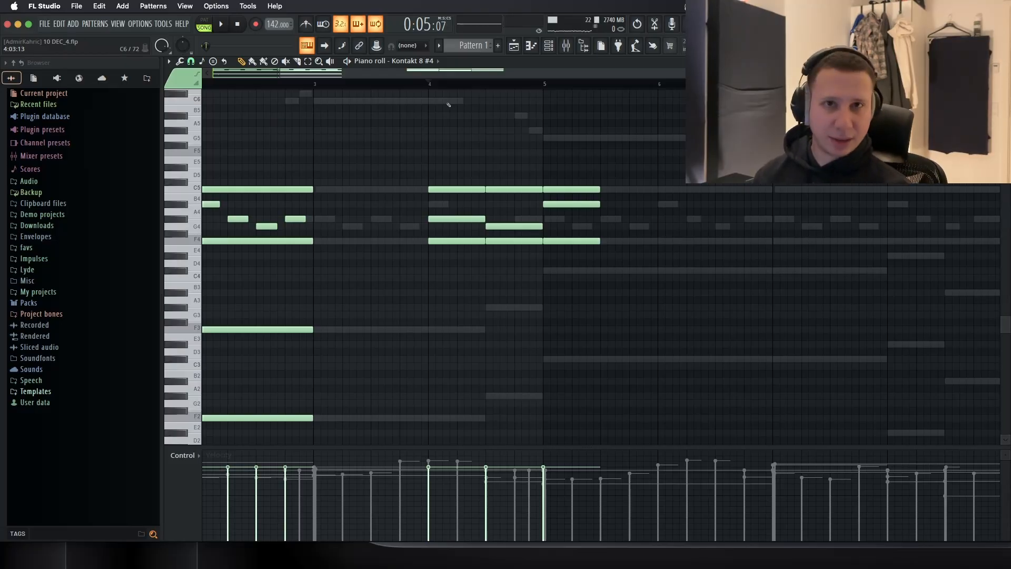
{"action": "scroll", "coordinate": [508, 164], "scroll_direction": "down", "scroll_amount": 2}
{"action": "left_click_drag", "start_coordinate": [592, 158], "coordinate": [419, 292]}
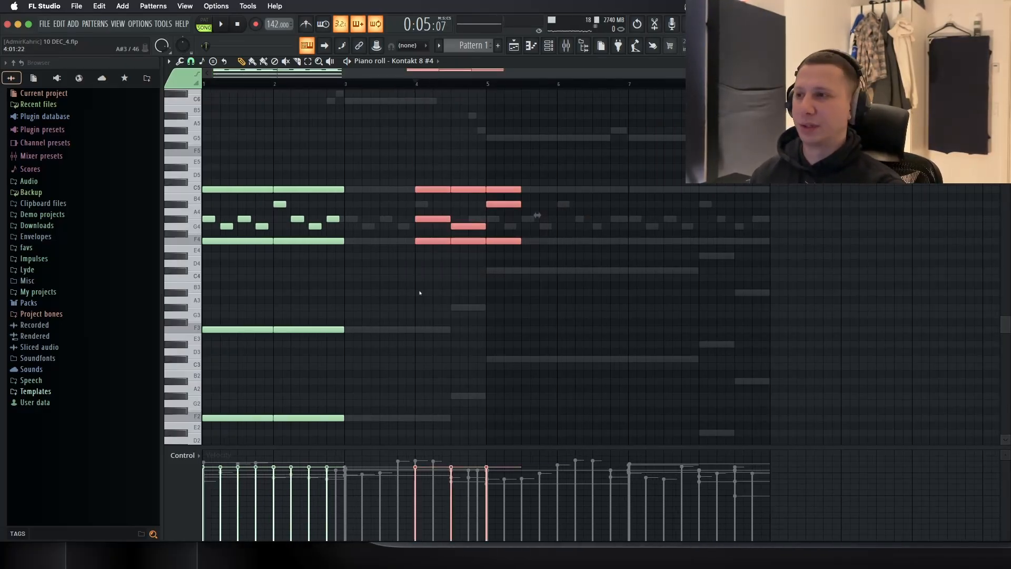
{"action": "key", "text": "Delete"}
{"action": "key", "text": "Delete"}
{"action": "key", "text": "super+z"}
{"action": "scroll", "coordinate": [303, 299], "scroll_direction": "up", "scroll_amount": 3}
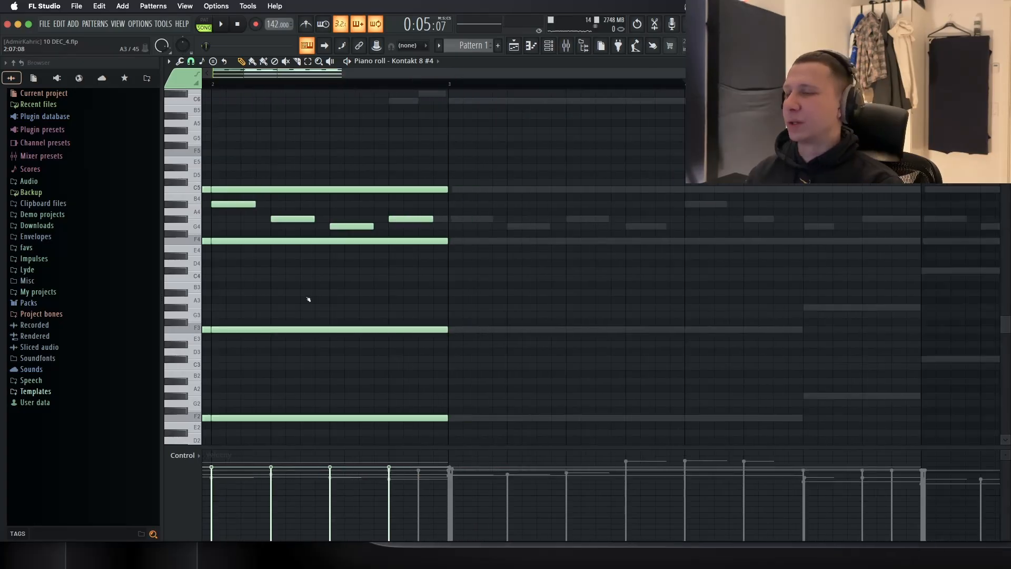
Step: Delete all the example chord and moving notes in bars 1 and 2 and open the full Kontakt 8 progression
{"action": "scroll", "coordinate": [309, 299], "scroll_direction": "down", "scroll_amount": 2}
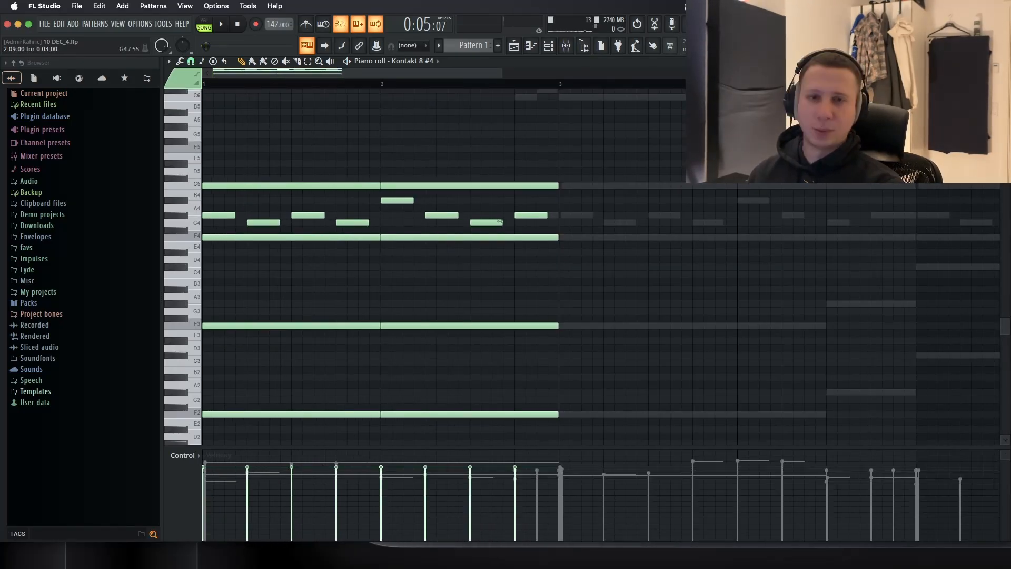
{"action": "scroll", "coordinate": [499, 221], "scroll_direction": "down", "scroll_amount": 2}
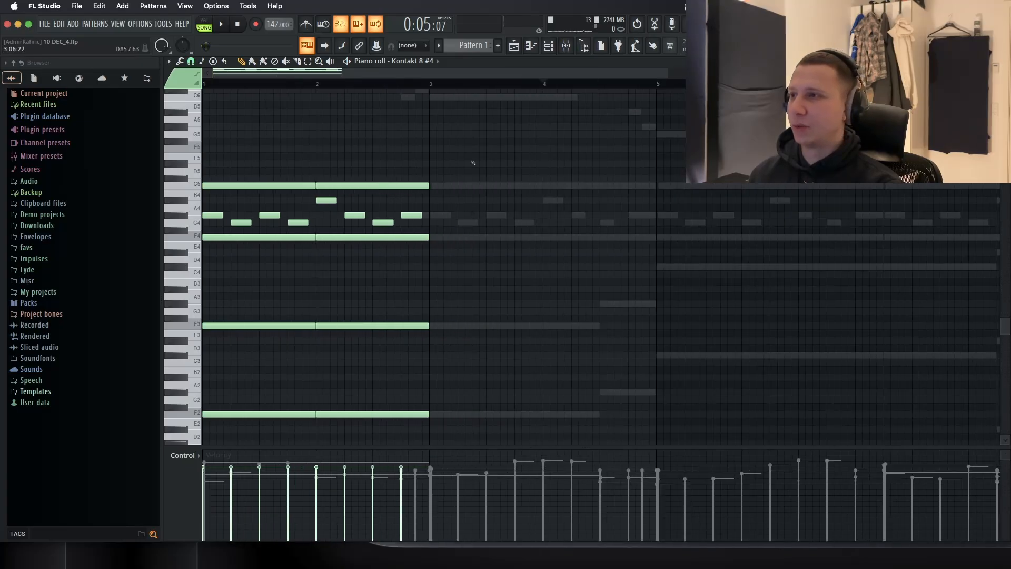
{"action": "left_click_drag", "start_coordinate": [472, 162], "coordinate": [204, 424]}
{"action": "key", "text": "Delete"}
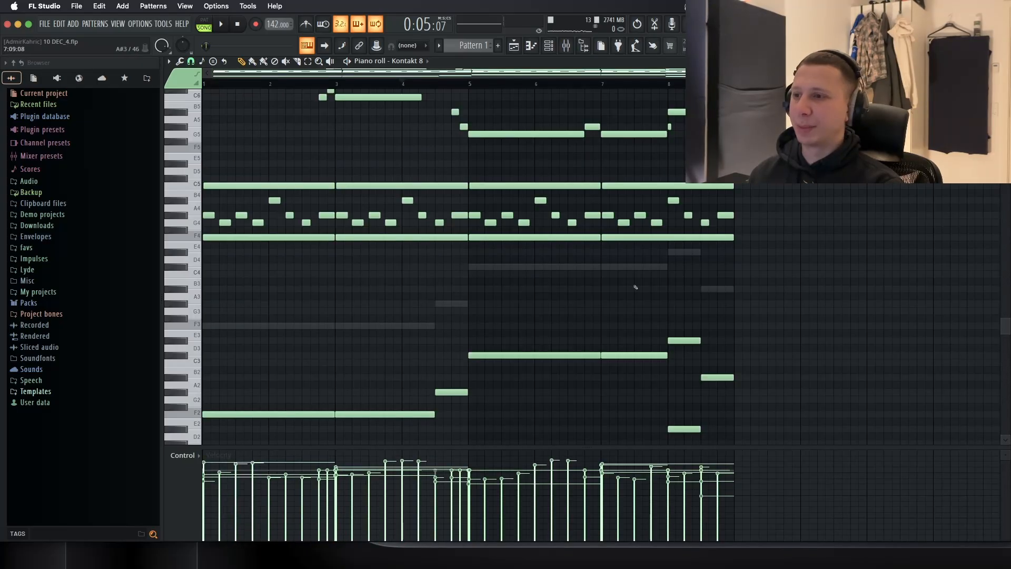
Step: Select the whole bass line of the progression, and single out the two lower-octave bass notes in bar 8
{"action": "scroll", "coordinate": [474, 238], "scroll_direction": "down", "scroll_amount": 2}
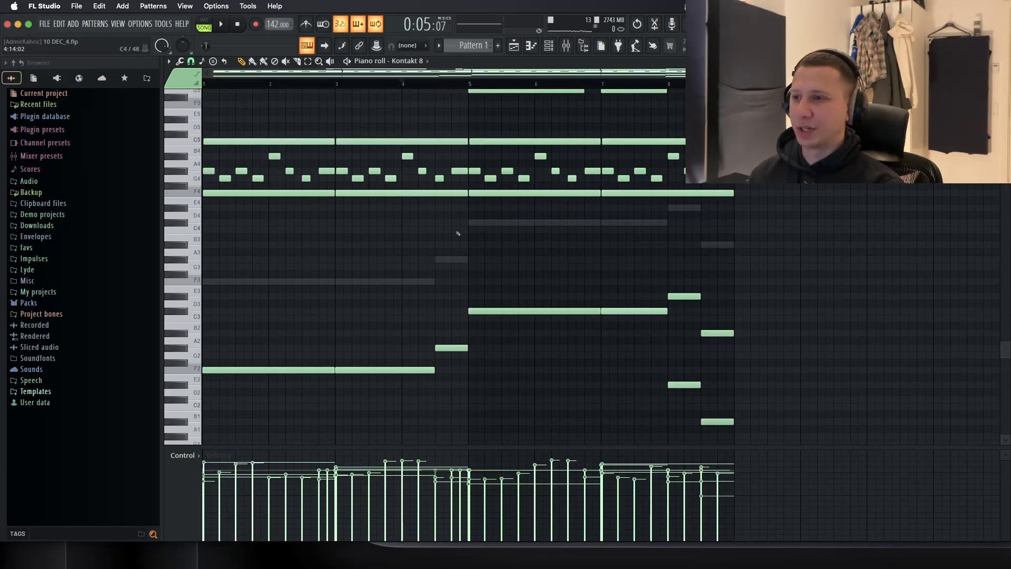
{"action": "scroll", "coordinate": [458, 234], "scroll_direction": "down", "scroll_amount": 3}
{"action": "left_click_drag", "start_coordinate": [777, 136], "coordinate": [201, 336]}
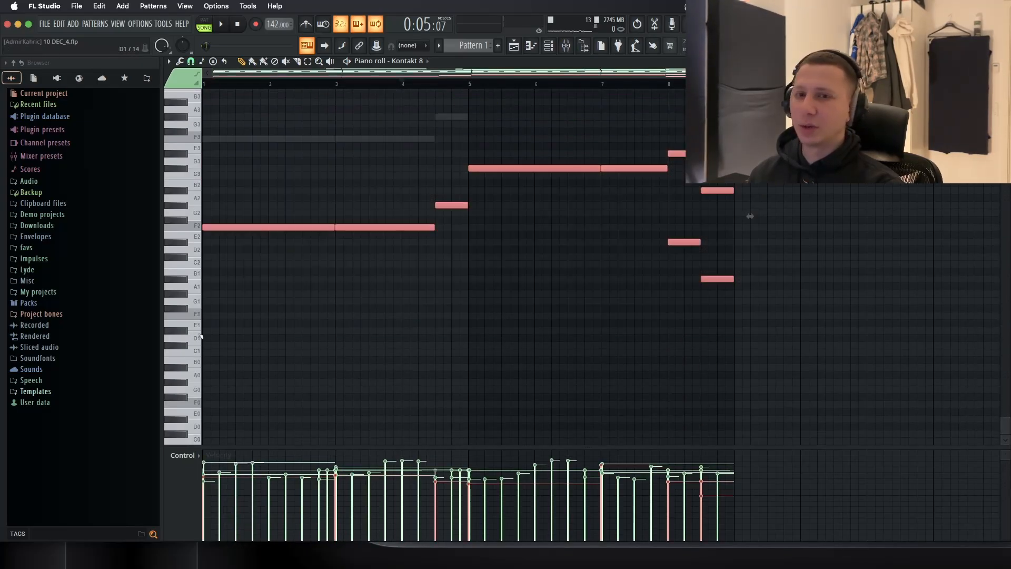
{"action": "left_click_drag", "start_coordinate": [661, 217], "coordinate": [830, 343]}
{"action": "scroll", "coordinate": [527, 253], "scroll_direction": "up", "scroll_amount": 3}
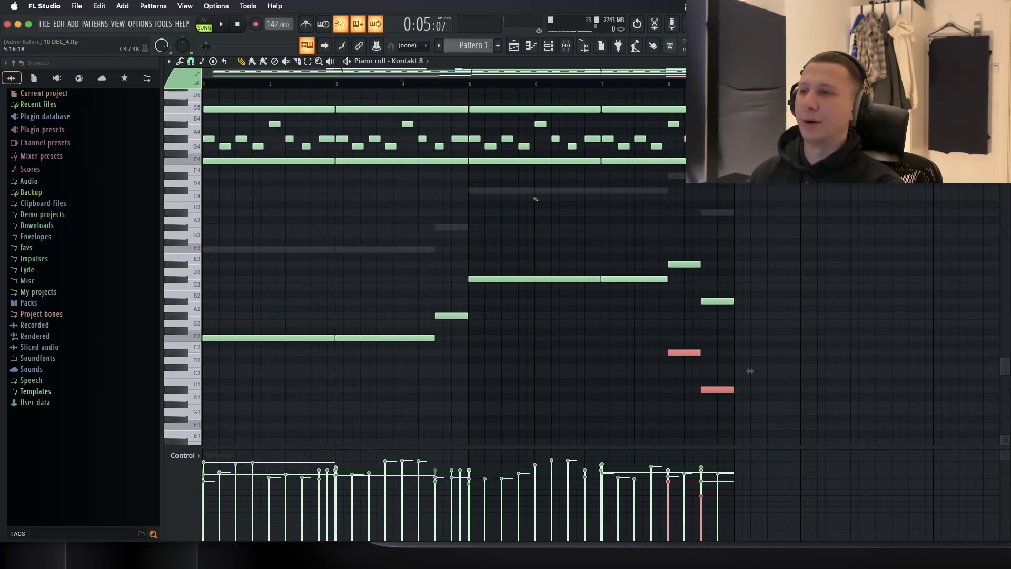
Step: View the Kontakt 8 #3 line through its ghost notes and return to the Kontakt 8 notes
{"action": "scroll", "coordinate": [542, 213], "scroll_direction": "up", "scroll_amount": 8}
{"action": "scroll", "coordinate": [549, 231], "scroll_direction": "down", "scroll_amount": 5}
{"action": "left_click", "coordinate": [549, 258], "text": "super"}
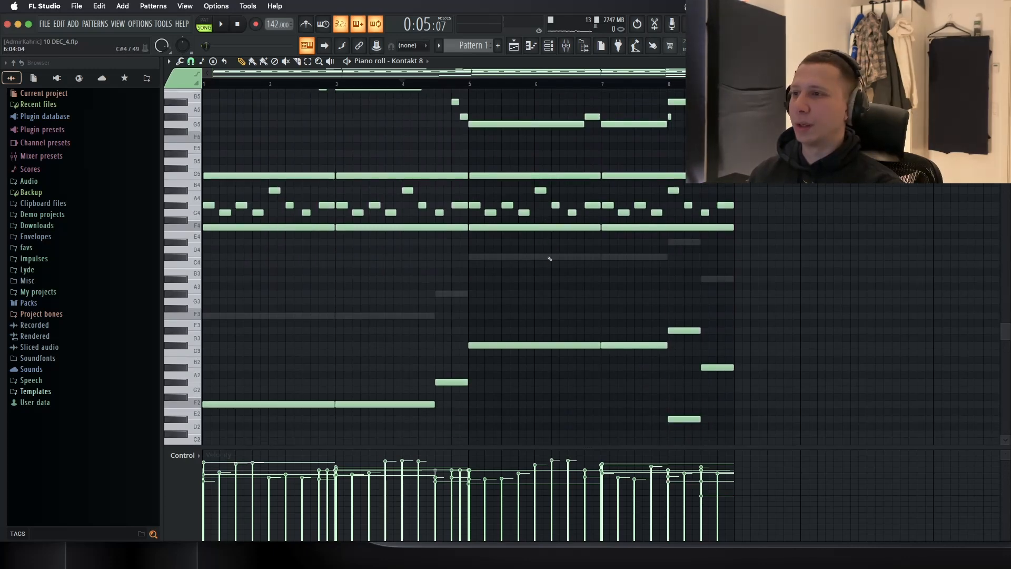
{"action": "double_click", "coordinate": [549, 258]}
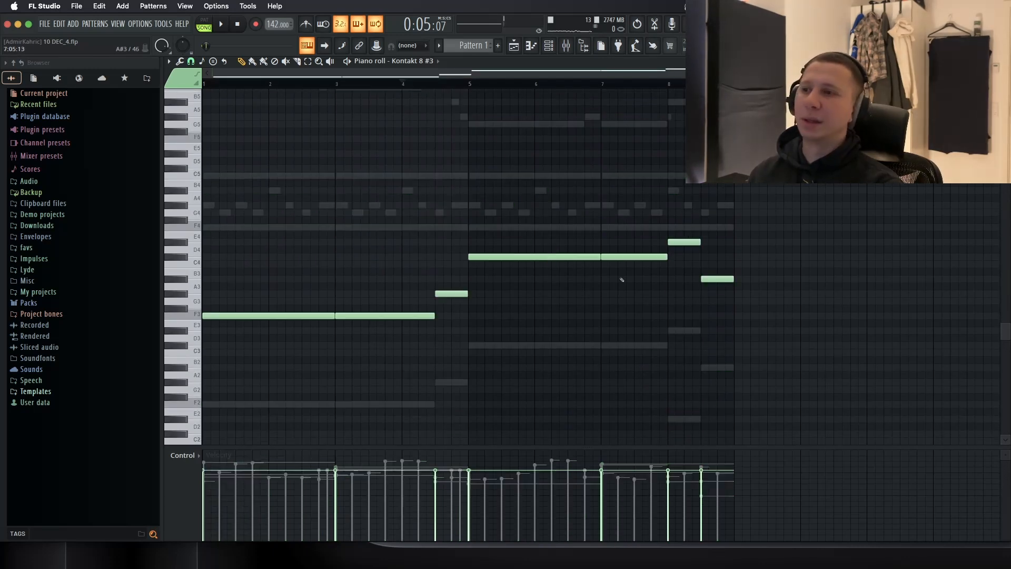
{"action": "double_click", "coordinate": [573, 345]}
Step: Select the top melody notes above the sustained C5 and play the full progression
{"action": "scroll", "coordinate": [555, 271], "scroll_direction": "up", "scroll_amount": 4}
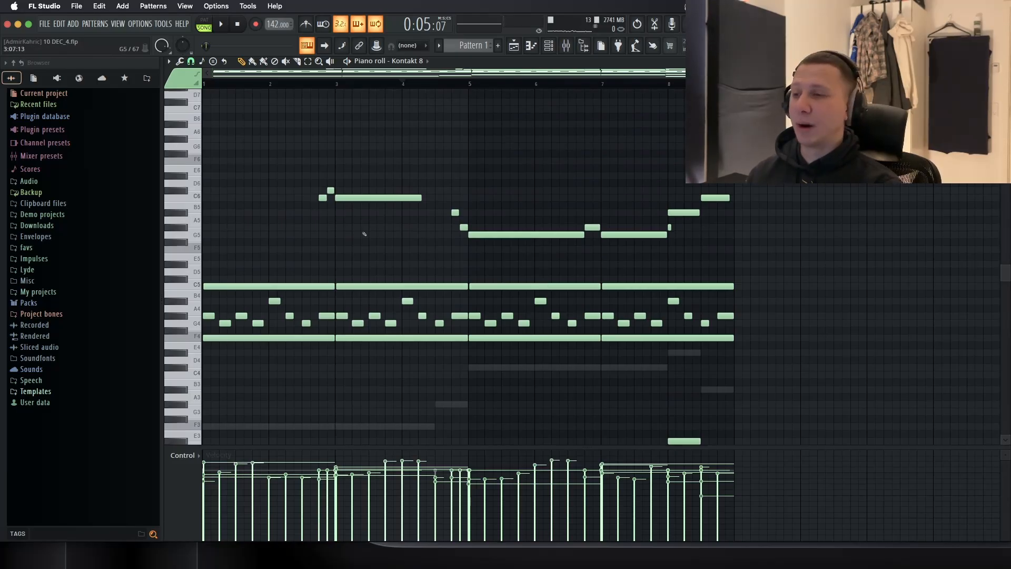
{"action": "scroll", "coordinate": [820, 326], "scroll_direction": "down", "scroll_amount": 2}
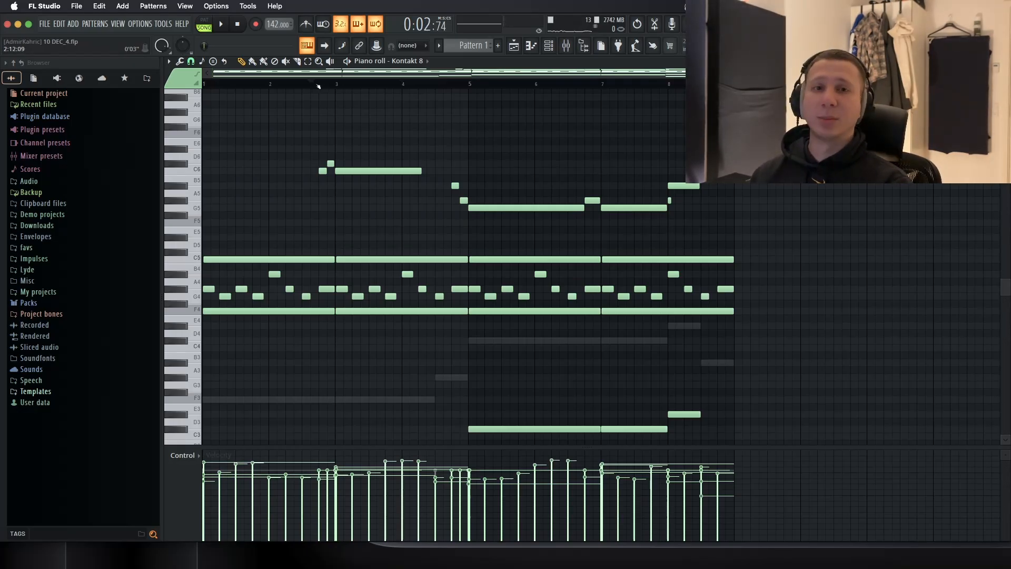
{"action": "left_click_drag", "start_coordinate": [868, 235], "coordinate": [242, 102]}
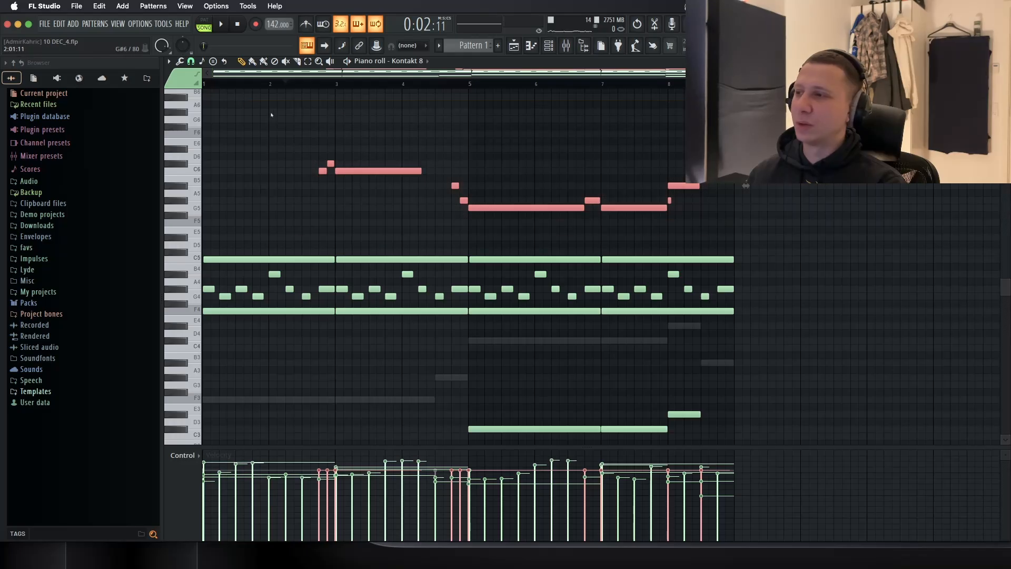
{"action": "key", "text": "space"}
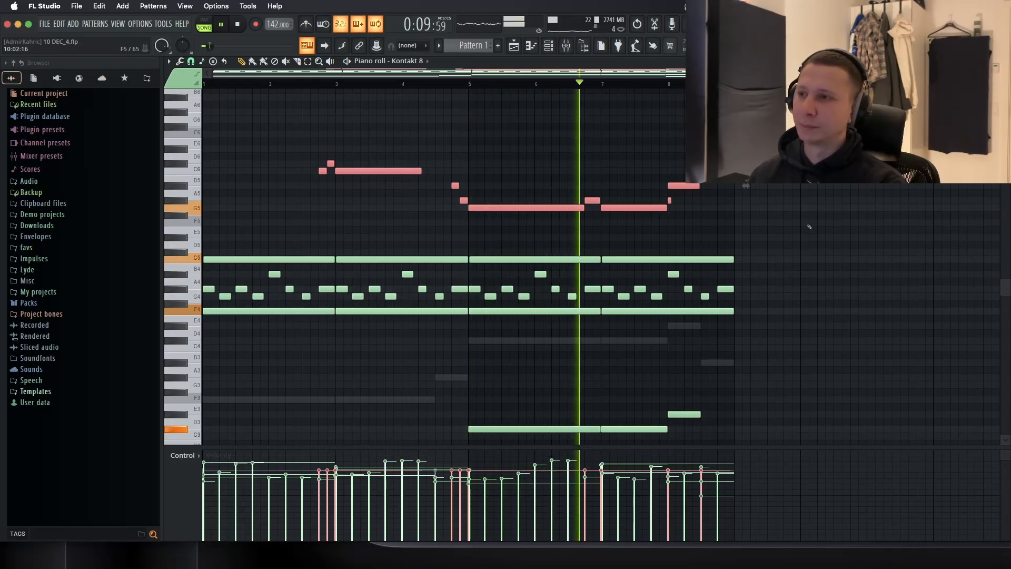
{"action": "left_click_drag", "start_coordinate": [823, 221], "coordinate": [714, 231]}
{"action": "scroll", "coordinate": [713, 234], "scroll_direction": "left", "scroll_amount": 3}
{"action": "key", "text": "space"}
Step: Delete the top melody notes and play the remaining chords, moving middle notes and bass
{"action": "left_click_drag", "start_coordinate": [779, 136], "coordinate": [310, 258], "text": "super"}
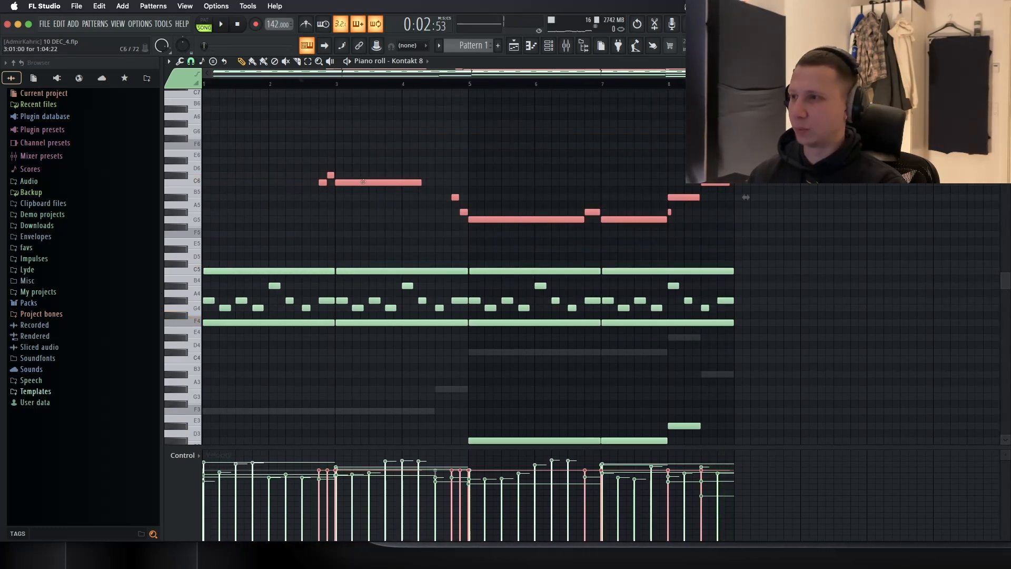
{"action": "key", "text": "Delete"}
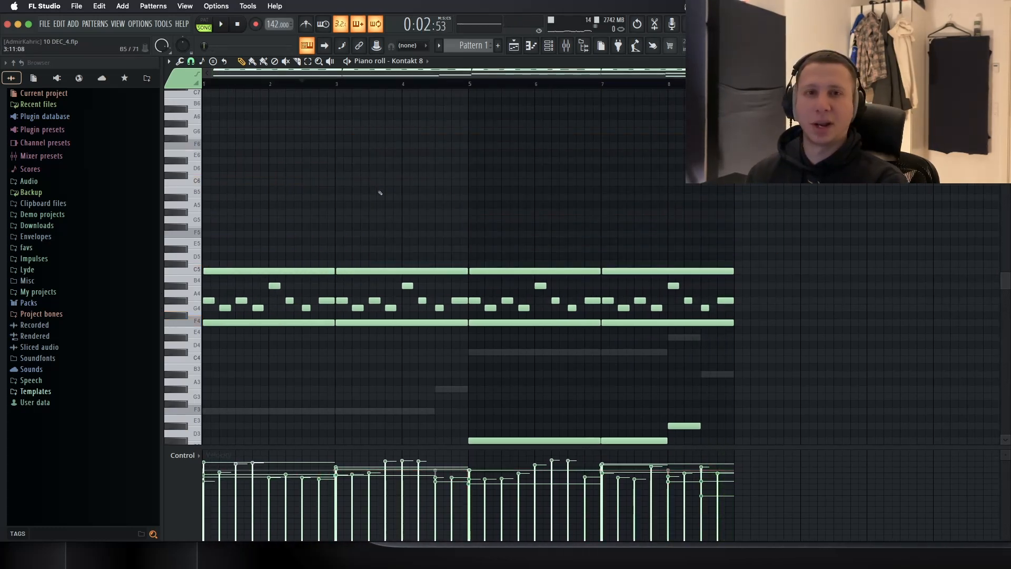
{"action": "key", "text": "space"}
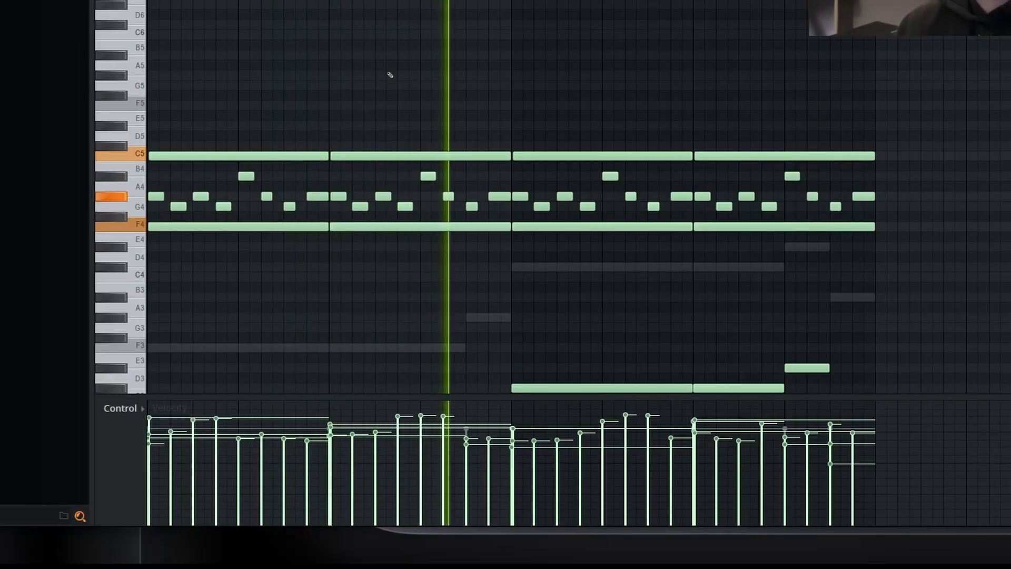
{"action": "scroll", "coordinate": [395, 60], "scroll_direction": "down", "scroll_amount": 1}
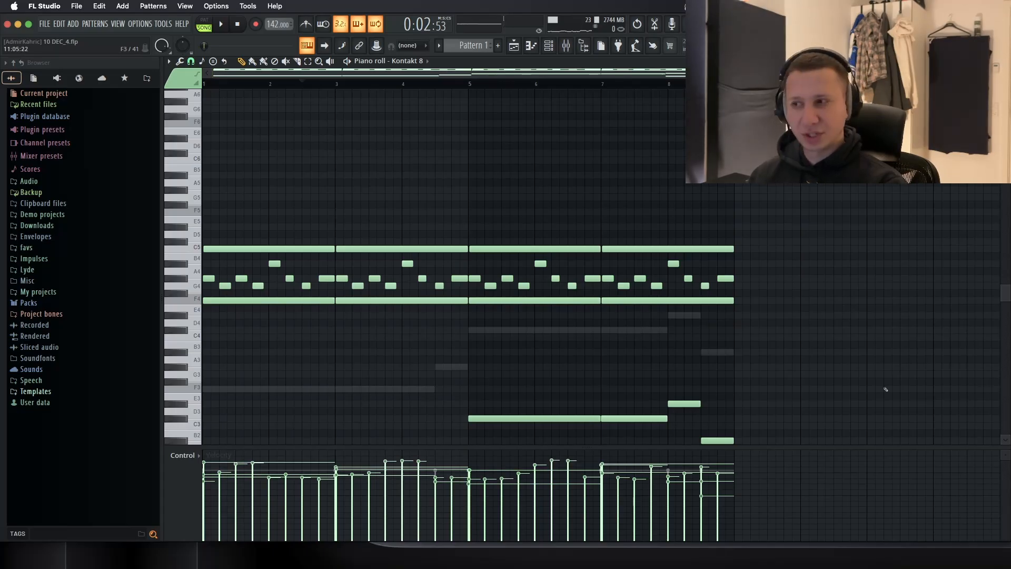
Step: Examine the note names of the bass line beneath the sustained F4 and C5 notes across all eight bars
{"action": "scroll", "coordinate": [624, 319], "scroll_direction": "down", "scroll_amount": 4}
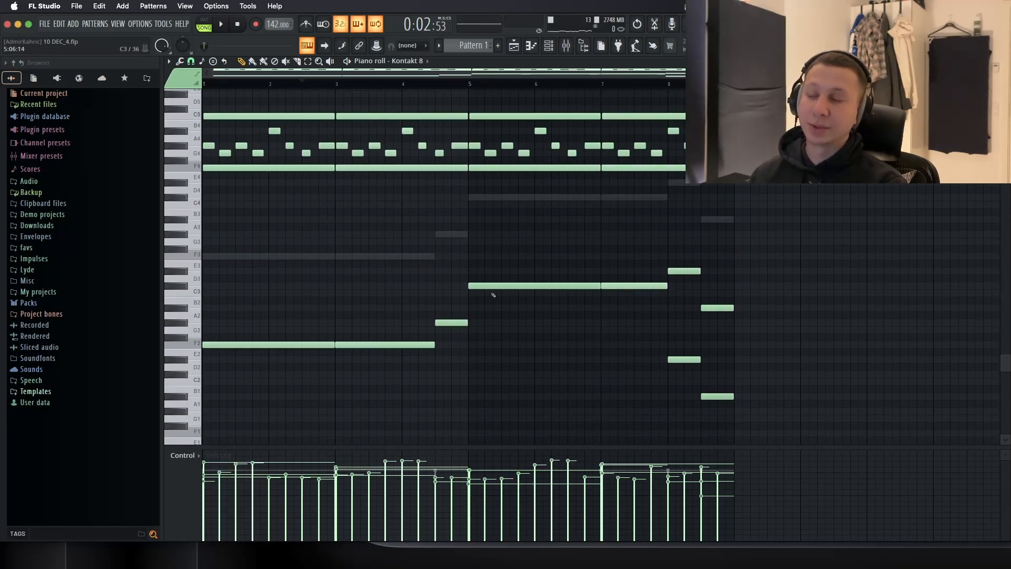
{"action": "scroll", "coordinate": [494, 294], "scroll_direction": "up", "scroll_amount": 1}
{"action": "scroll", "coordinate": [461, 327], "scroll_direction": "up", "scroll_amount": 1}
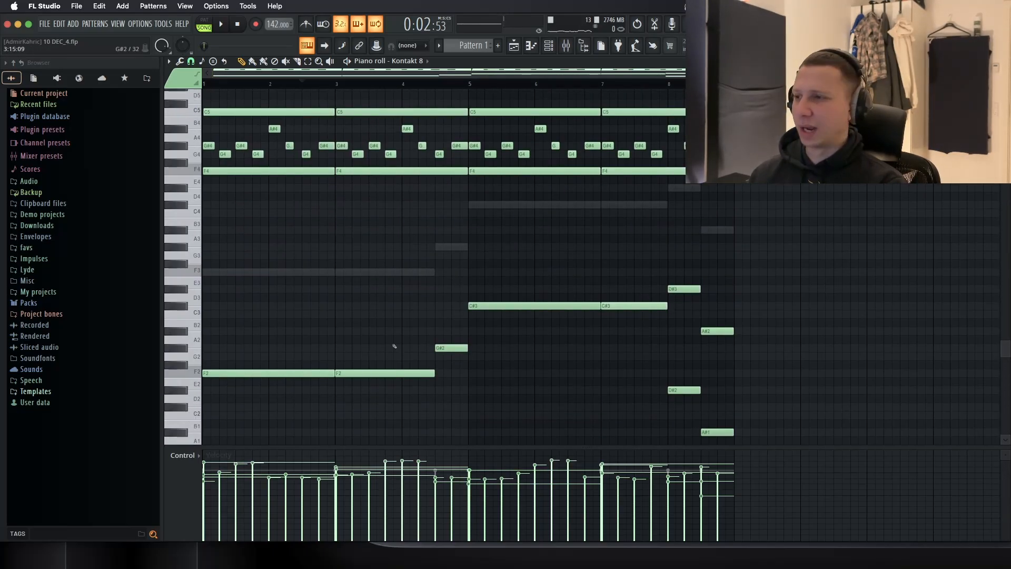
{"action": "scroll", "coordinate": [394, 345], "scroll_direction": "up", "scroll_amount": 1}
{"action": "scroll", "coordinate": [626, 327], "scroll_direction": "down", "scroll_amount": 1}
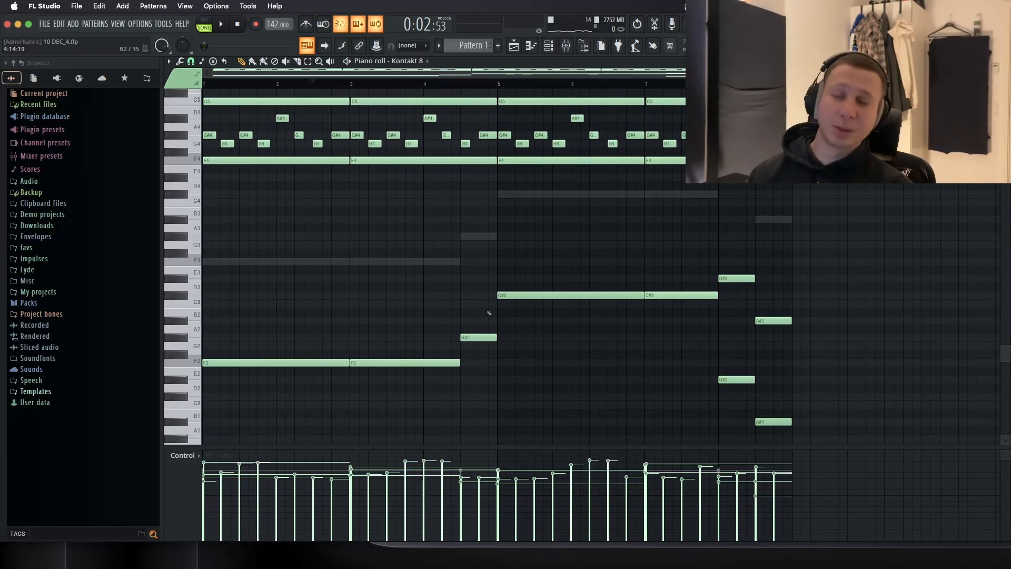
{"action": "scroll", "coordinate": [527, 295], "scroll_direction": "up", "scroll_amount": 1}
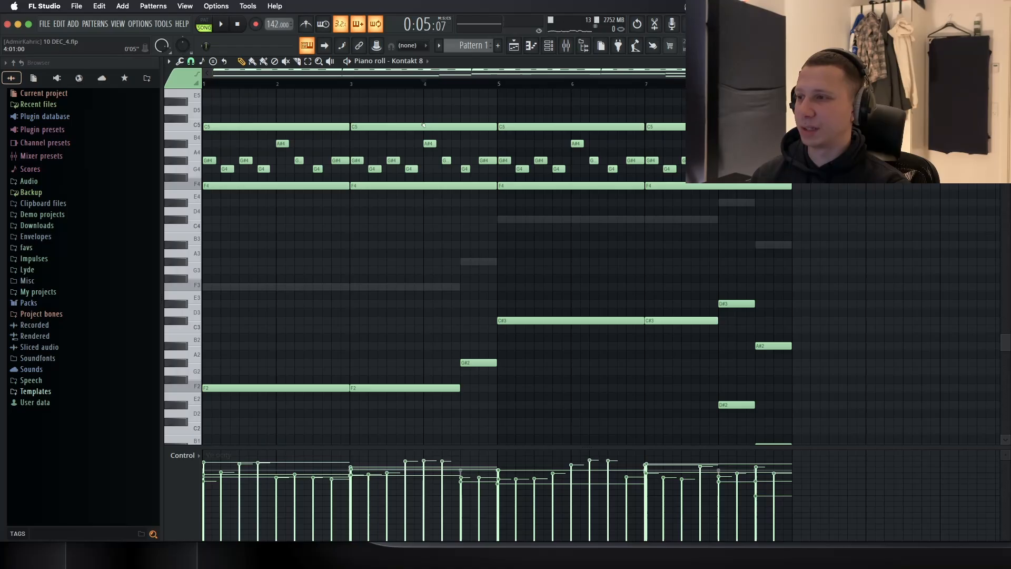
{"action": "scroll", "coordinate": [530, 236], "scroll_direction": "down", "scroll_amount": 2}
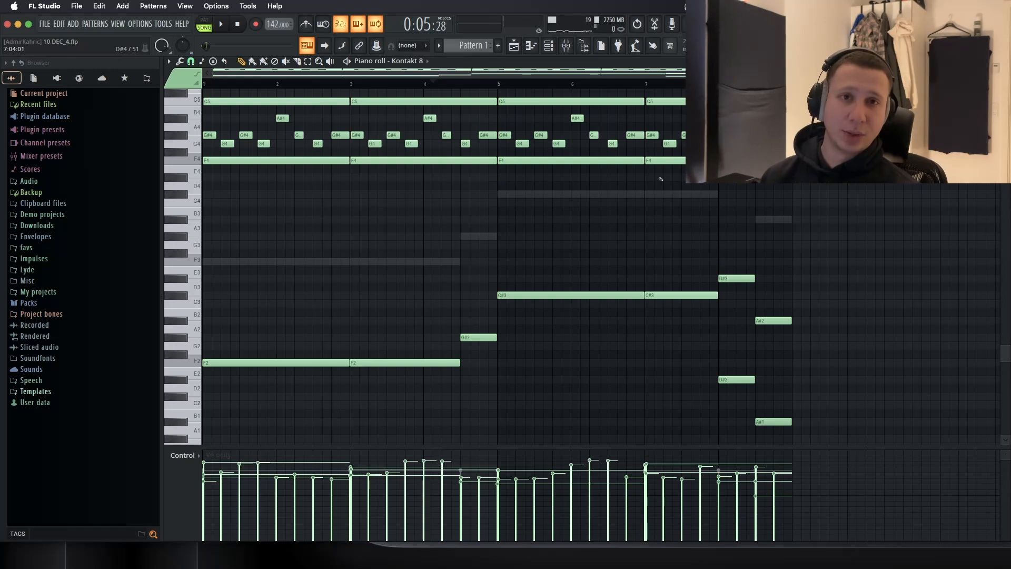
{"action": "scroll", "coordinate": [662, 174], "scroll_direction": "right", "scroll_amount": 1}
Step: Undo the deletion of the top melody notes
{"action": "key", "text": "super+z"}
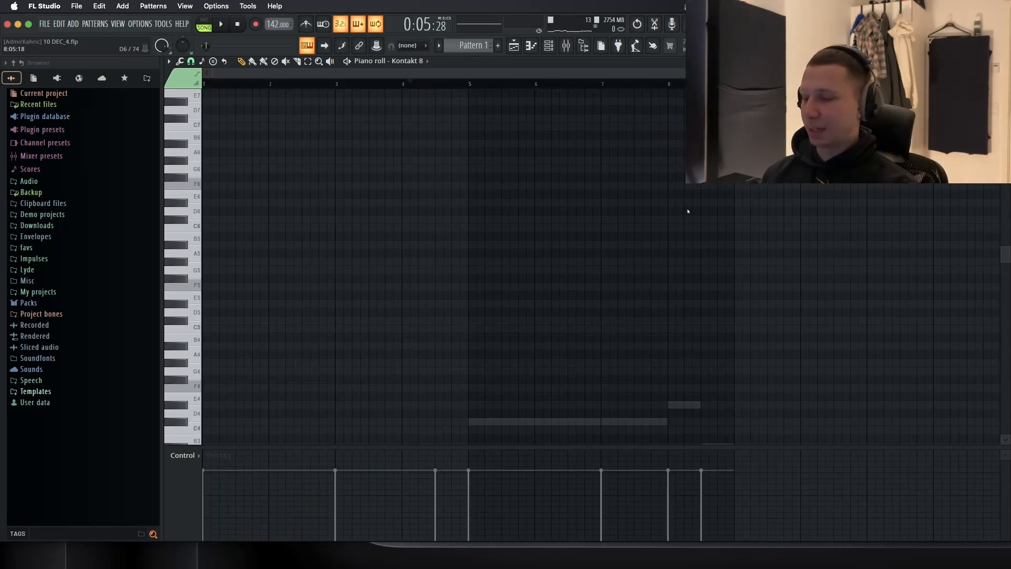
{"action": "scroll", "coordinate": [502, 226], "scroll_direction": "down", "scroll_amount": 3}
{"action": "scroll", "coordinate": [500, 217], "scroll_direction": "down", "scroll_amount": 6}
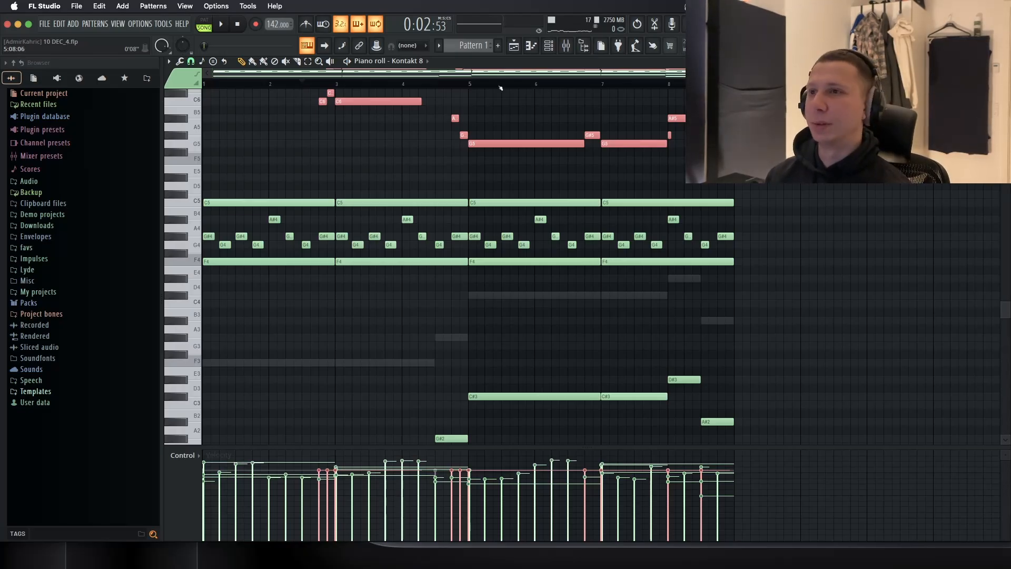
Step: Play the progression with the top melody and follow the bass changes under the chords
{"action": "key", "text": "space"}
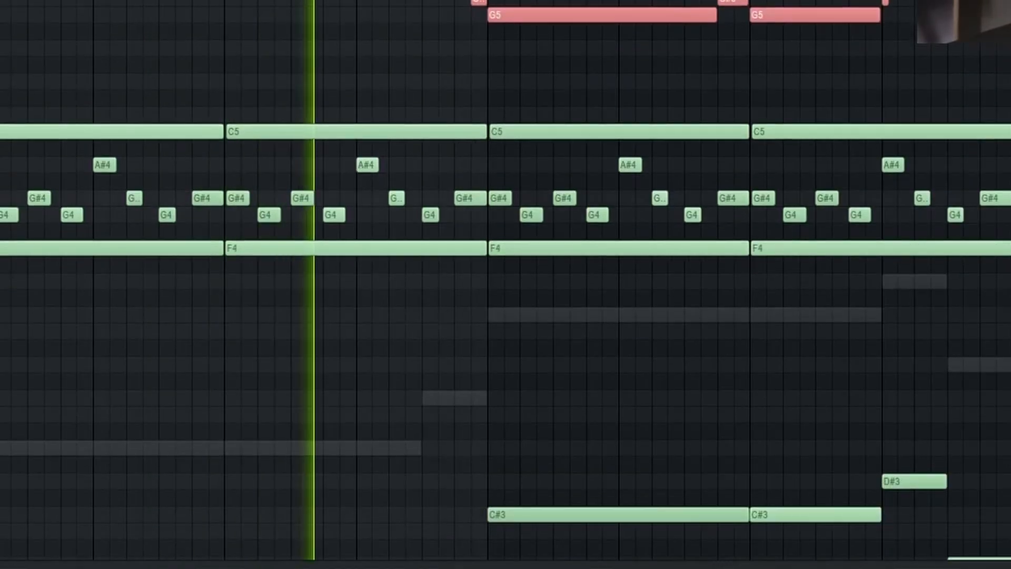
{"action": "scroll", "coordinate": [504, 280], "scroll_direction": "down", "scroll_amount": 2}
{"action": "scroll", "coordinate": [504, 281], "scroll_direction": "up", "scroll_amount": 1}
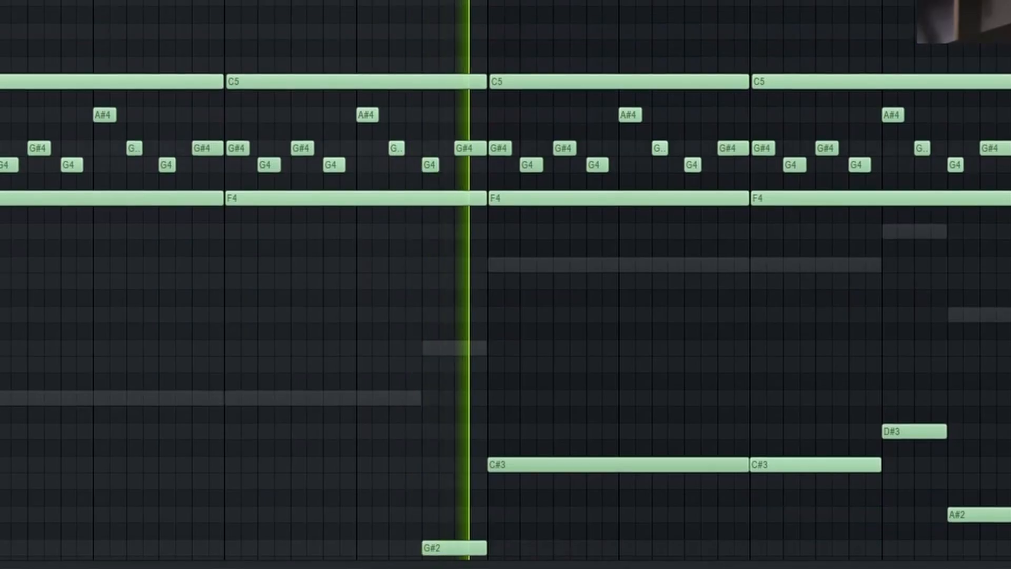
{"action": "scroll", "coordinate": [506, 280], "scroll_direction": "down", "scroll_amount": 1}
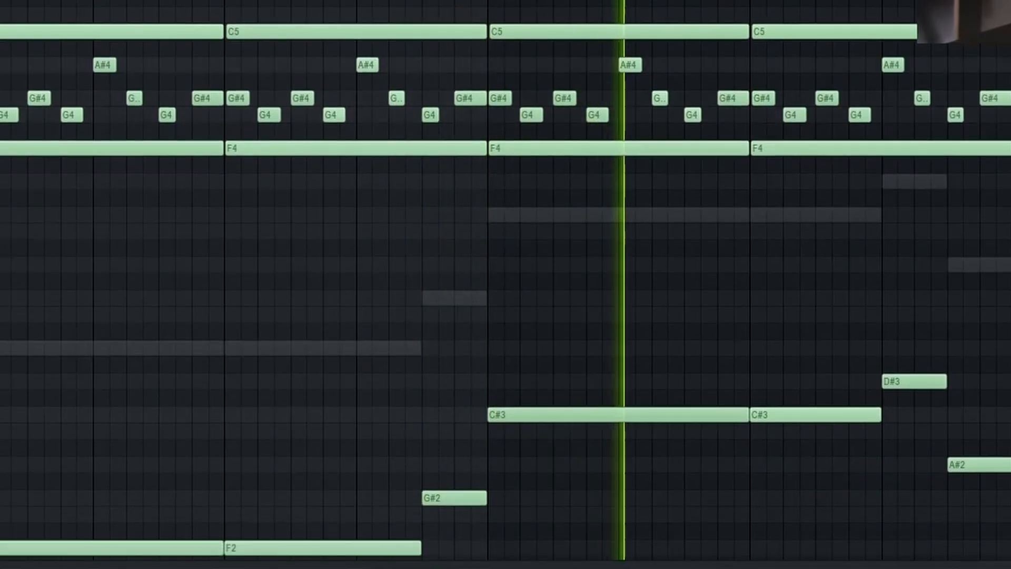
{"action": "scroll", "coordinate": [505, 280], "scroll_direction": "up", "scroll_amount": 1}
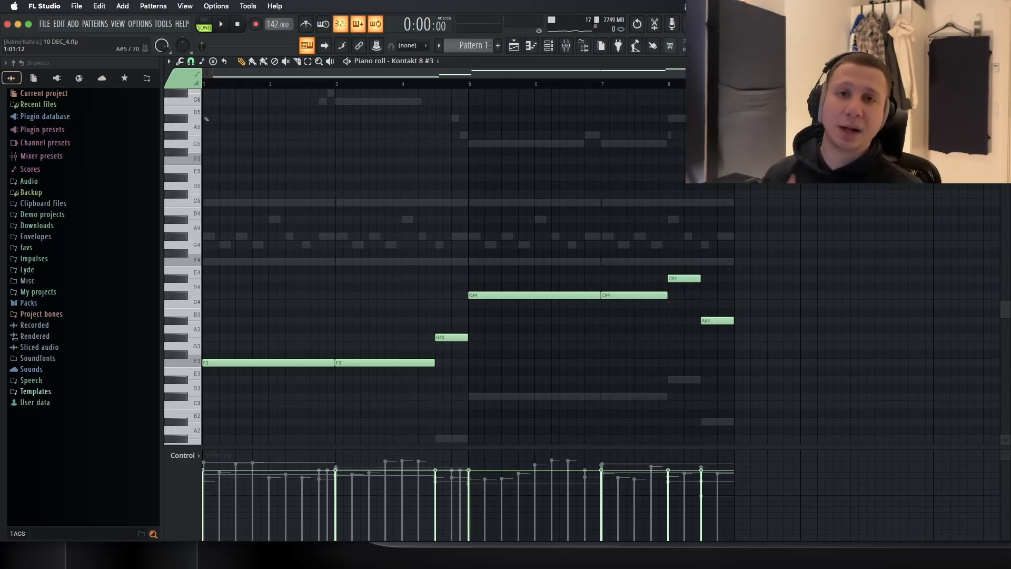
Step: Open the playlist, solo Track 3 and play the vocal hook clip on its own
{"action": "key", "text": "F5"}
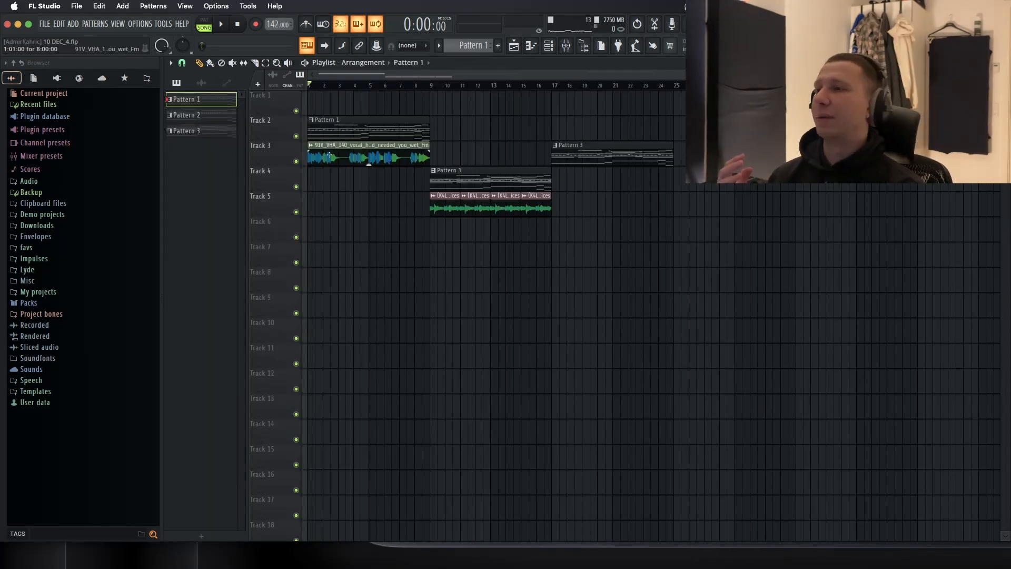
{"action": "right_click", "coordinate": [295, 162]}
{"action": "scroll", "coordinate": [274, 186], "scroll_direction": "up", "scroll_amount": 1}
{"action": "scroll", "coordinate": [329, 184], "scroll_direction": "up", "scroll_amount": 3}
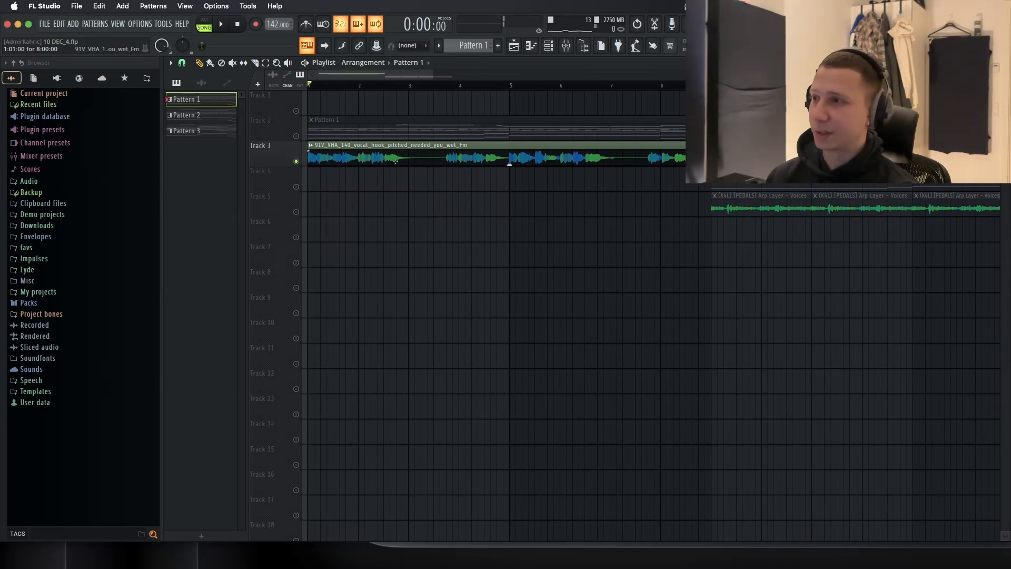
{"action": "key", "text": "space"}
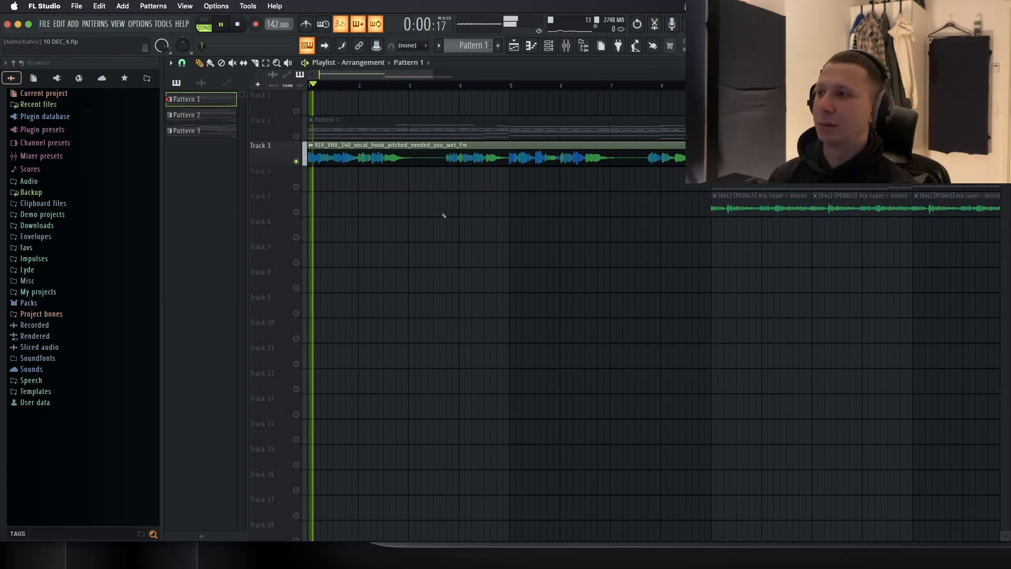
{"action": "key", "text": "space"}
Step: Open the vocal hook's mixer insert and review its ValhallaVintageVerb, Fruity Parametric EQ 2 and RC-20 Retro Color effects
{"action": "left_click", "coordinate": [522, 158]}
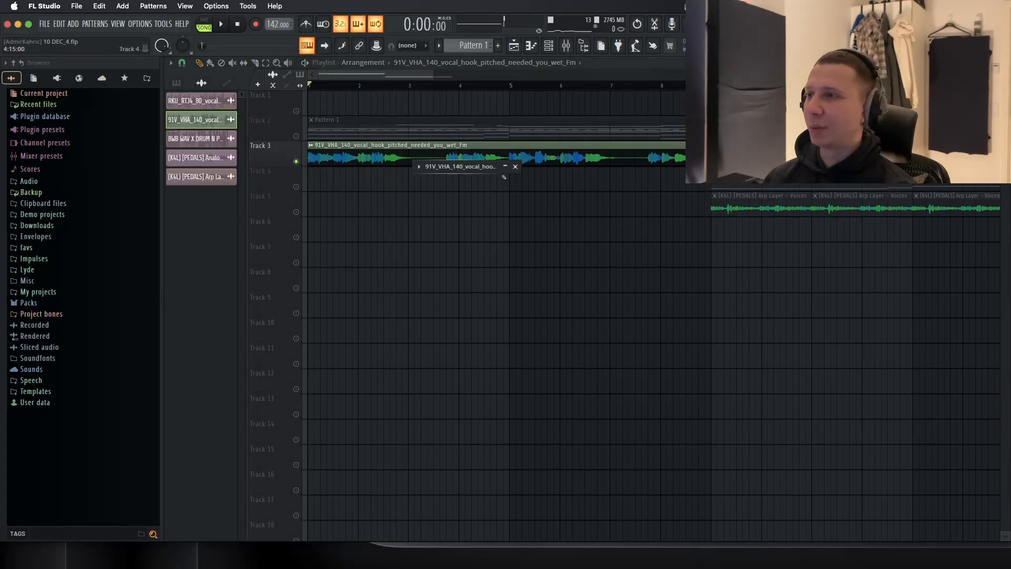
{"action": "double_click", "coordinate": [522, 158]}
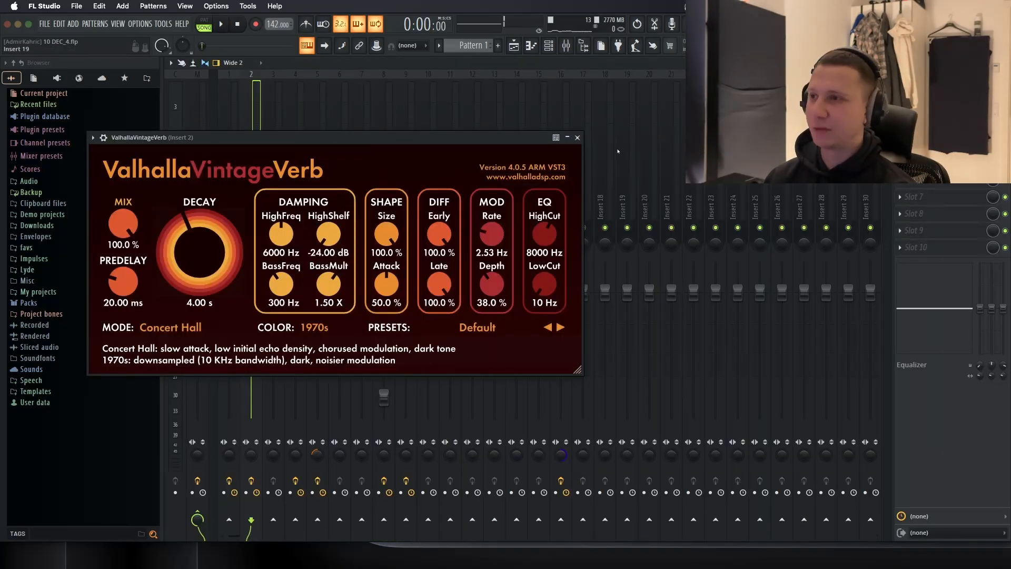
{"action": "left_click", "coordinate": [577, 138]}
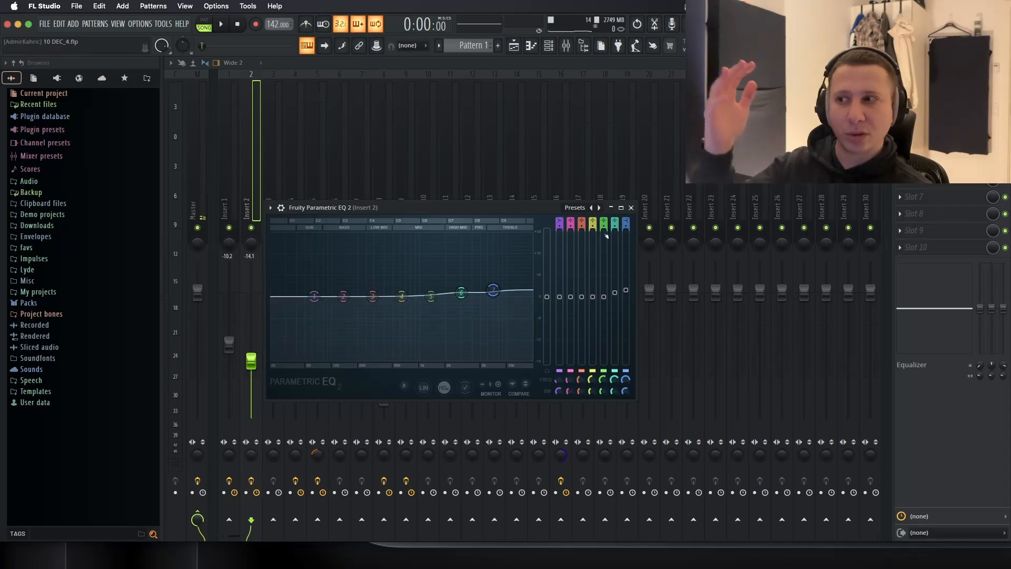
{"action": "left_click", "coordinate": [631, 207]}
{"action": "left_click", "coordinate": [929, 129]}
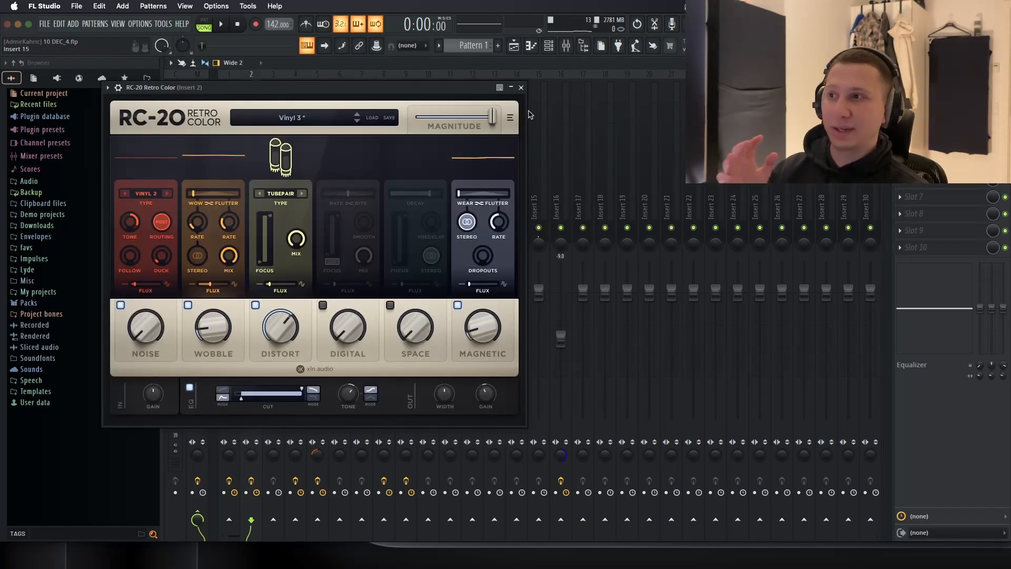
{"action": "left_click", "coordinate": [521, 87]}
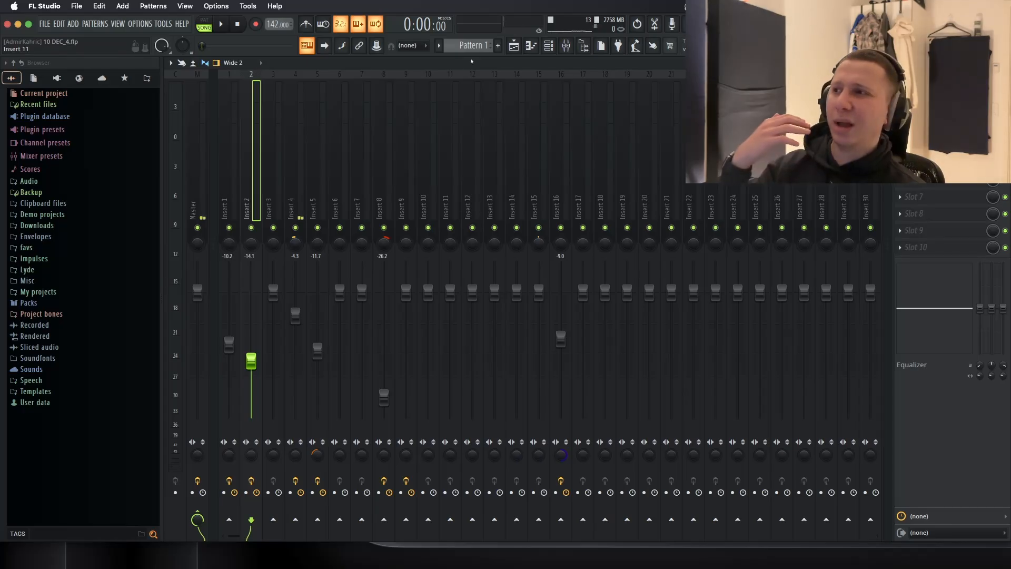
Step: Return to the playlist, end the vocal hook's solo so all tracks are active, and show the second section
{"action": "left_click", "coordinate": [514, 46]}
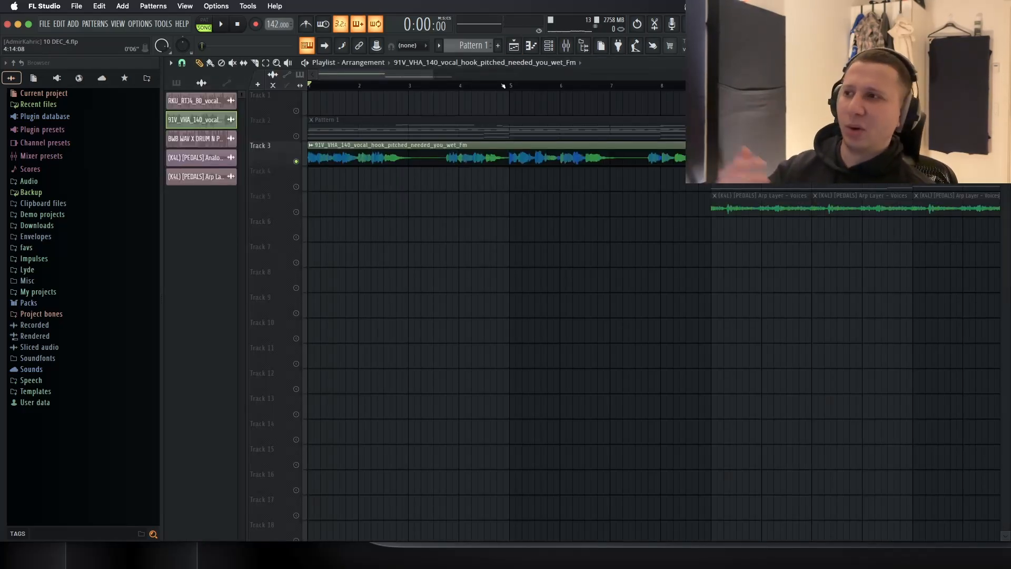
{"action": "right_click", "coordinate": [296, 110]}
{"action": "right_click", "coordinate": [295, 111]}
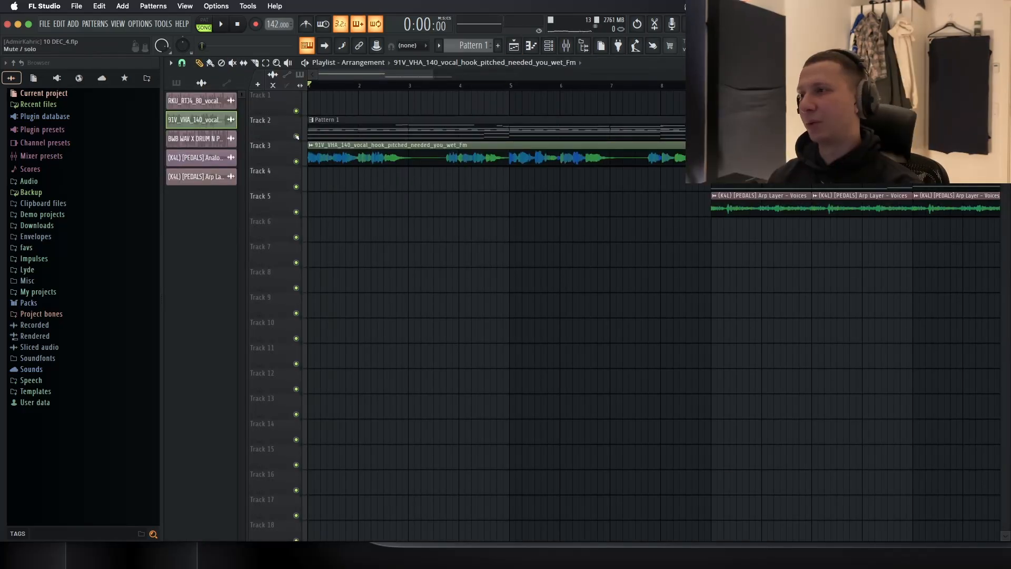
{"action": "scroll", "coordinate": [392, 129], "scroll_direction": "down", "scroll_amount": 5}
{"action": "scroll", "coordinate": [409, 126], "scroll_direction": "up", "scroll_amount": 3}
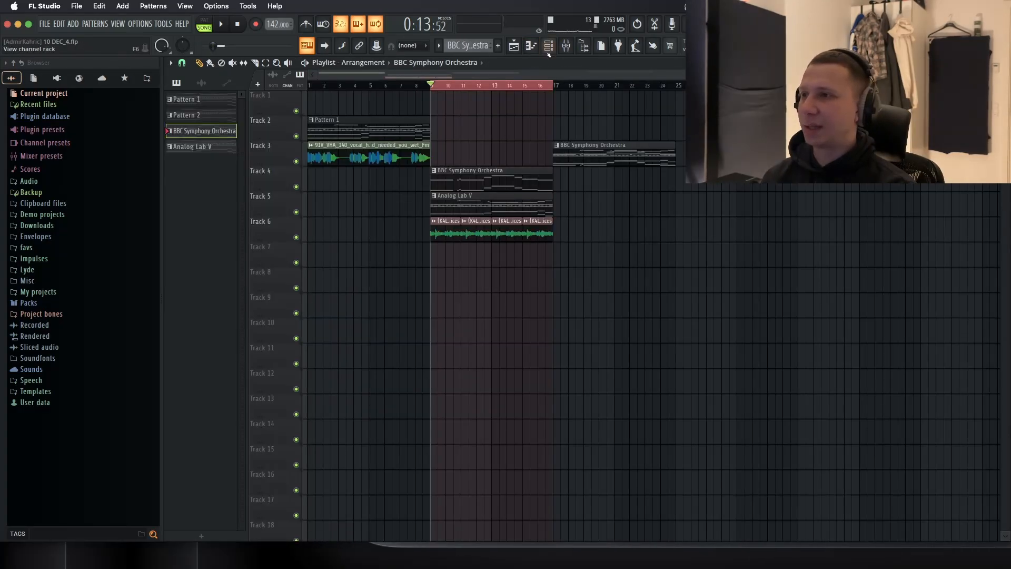
Step: Review the BBC Symphony Orchestra's Strings: Violins 2 preset, and solo Track 4 to play its pattern in the piano roll
{"action": "left_click", "coordinate": [548, 48]}
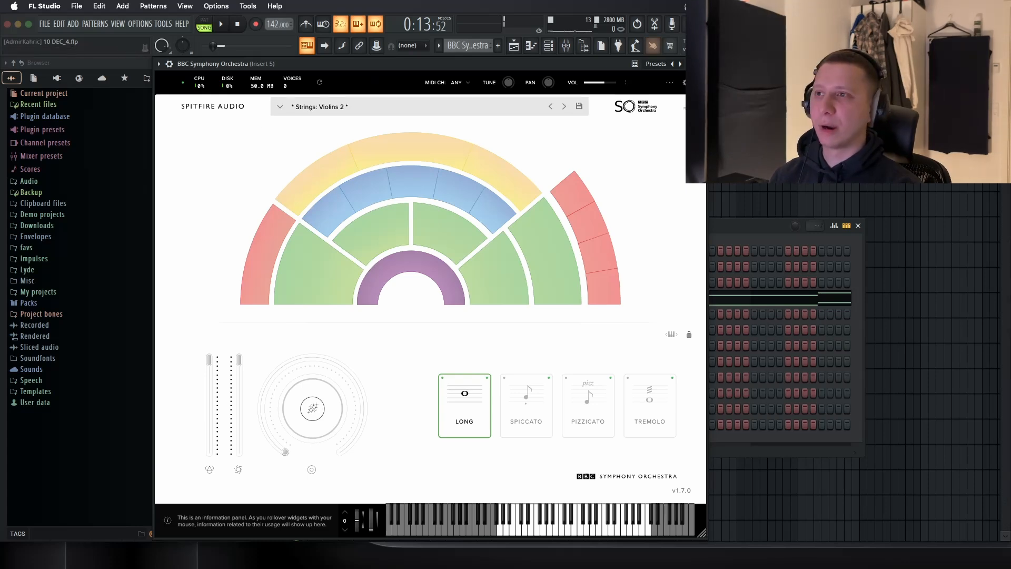
{"action": "left_click", "coordinate": [700, 64]}
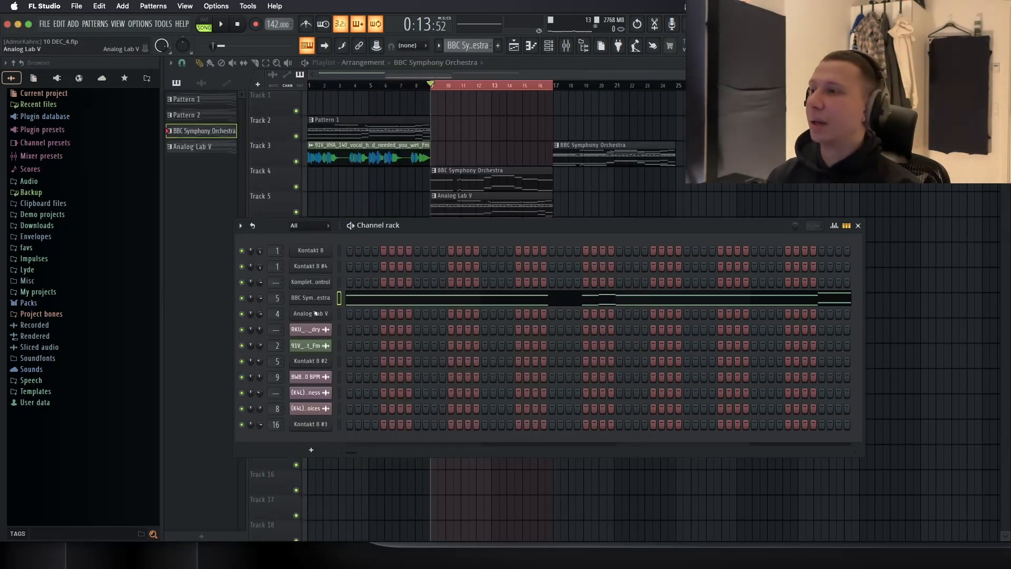
{"action": "right_click", "coordinate": [296, 186]}
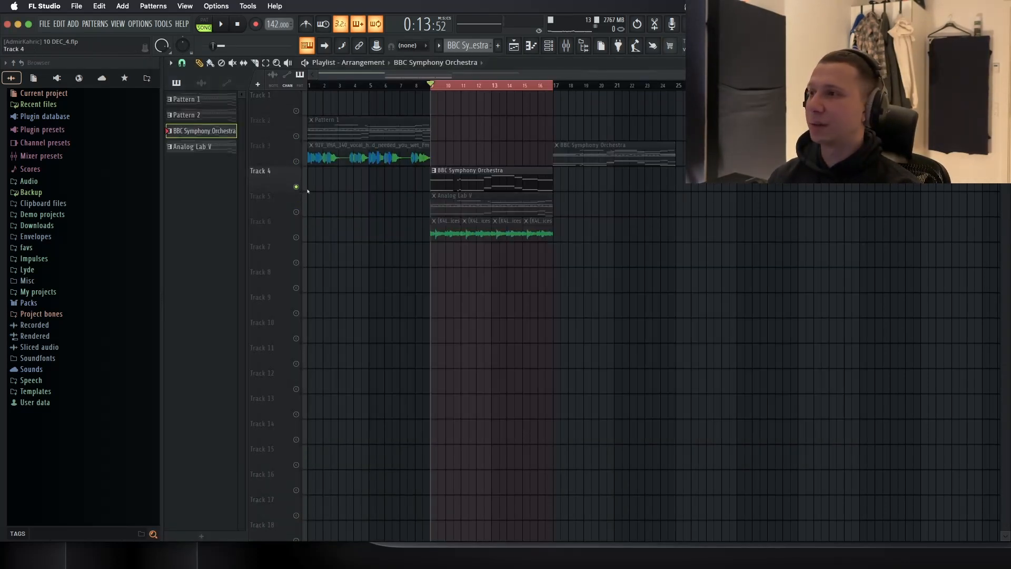
{"action": "double_click", "coordinate": [480, 183]}
{"action": "key", "text": "space"}
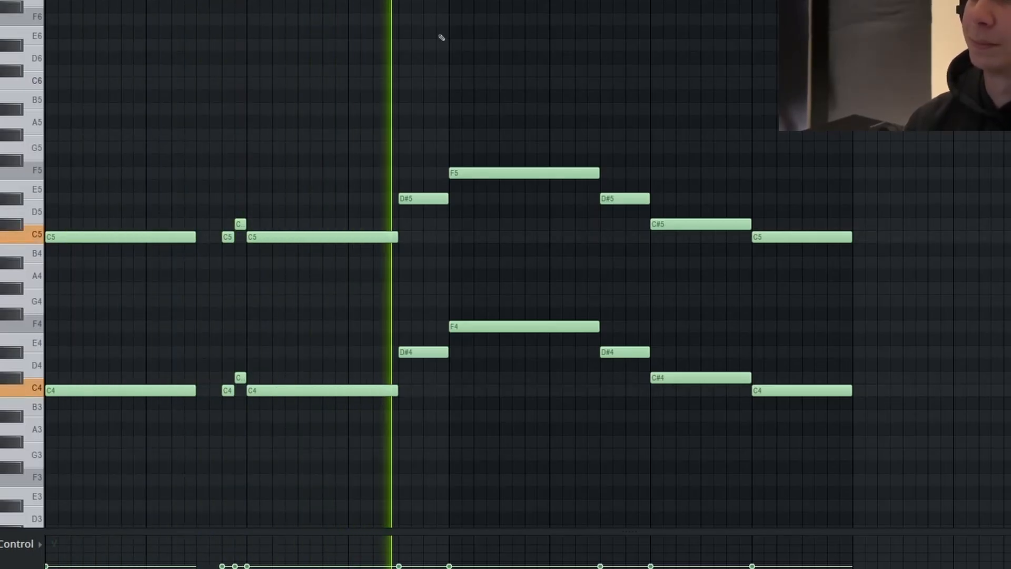
{"action": "key", "text": "Escape"}
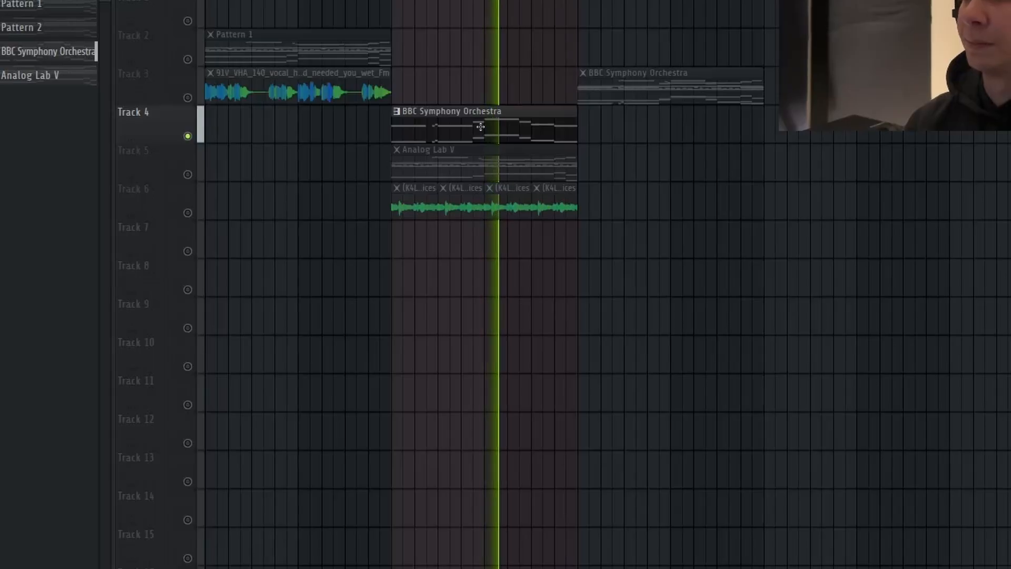
{"action": "key", "text": "space"}
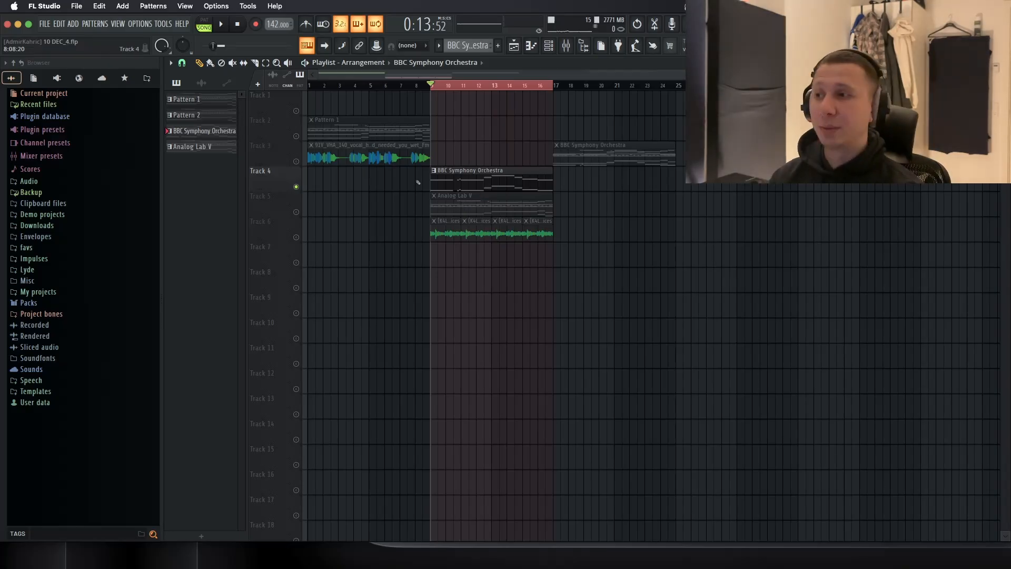
Step: Reactivate all playlist tracks and examine the Analog Lab V pattern's notes in the piano roll
{"action": "right_click", "coordinate": [296, 186]}
{"action": "scroll", "coordinate": [515, 171], "scroll_direction": "down", "scroll_amount": 2}
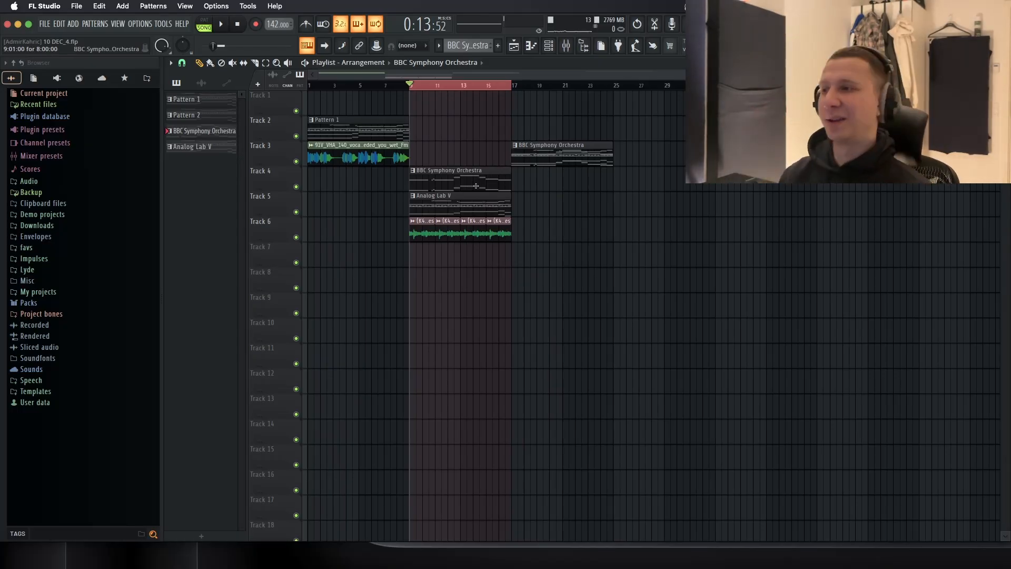
{"action": "double_click", "coordinate": [461, 197]}
{"action": "scroll", "coordinate": [457, 245], "scroll_direction": "left", "scroll_amount": 5}
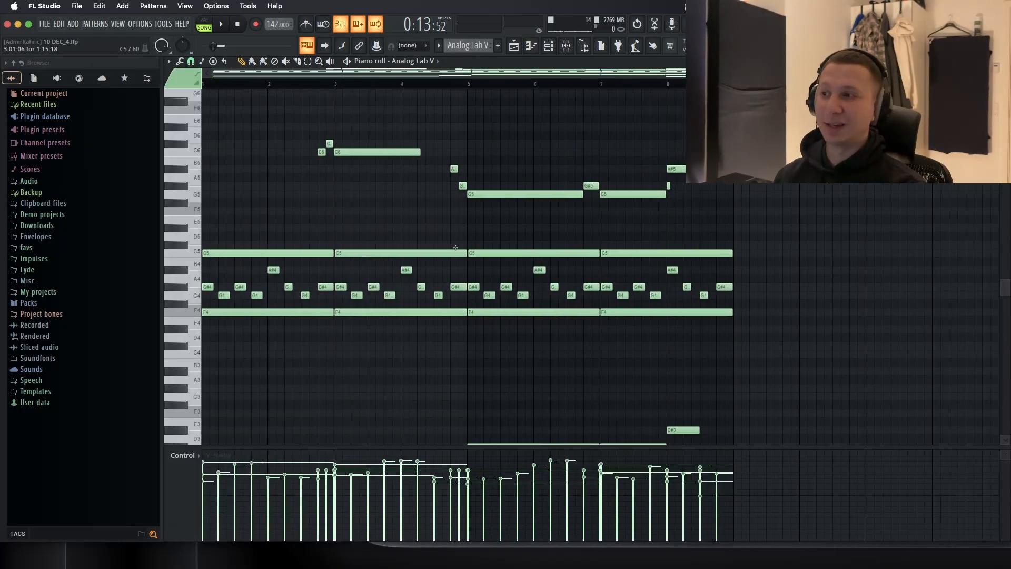
{"action": "scroll", "coordinate": [457, 244], "scroll_direction": "down", "scroll_amount": 1}
Step: Play the Analog Lab V pattern with Track 5 soloed, following its chords, moving middle notes and bass in the piano roll
{"action": "key", "text": "F6"}
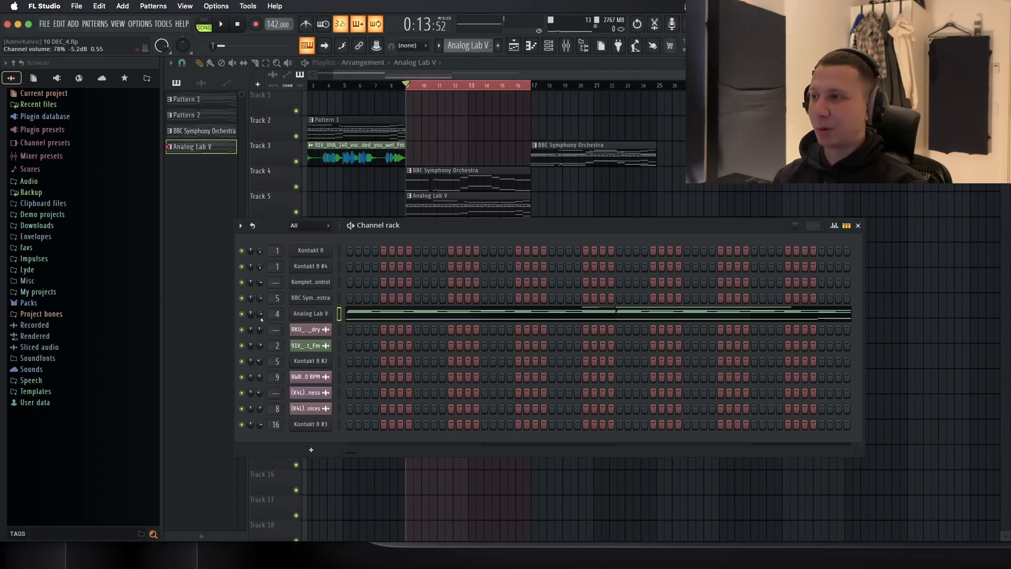
{"action": "right_click", "coordinate": [328, 312]}
{"action": "left_click", "coordinate": [574, 192]}
{"action": "key", "text": "F6"}
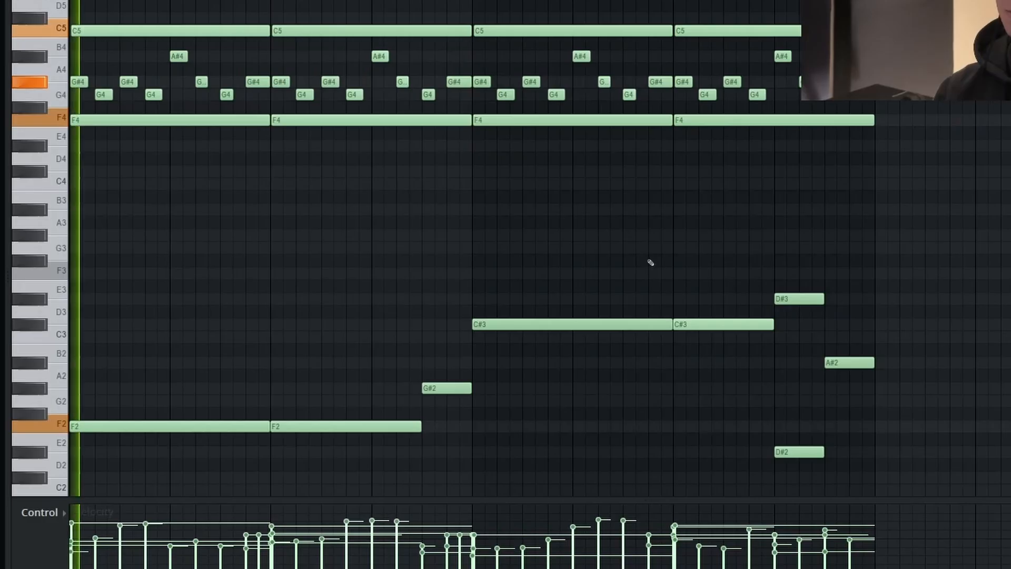
{"action": "scroll", "coordinate": [650, 263], "scroll_direction": "up", "scroll_amount": 4}
{"action": "scroll", "coordinate": [648, 261], "scroll_direction": "down", "scroll_amount": 3}
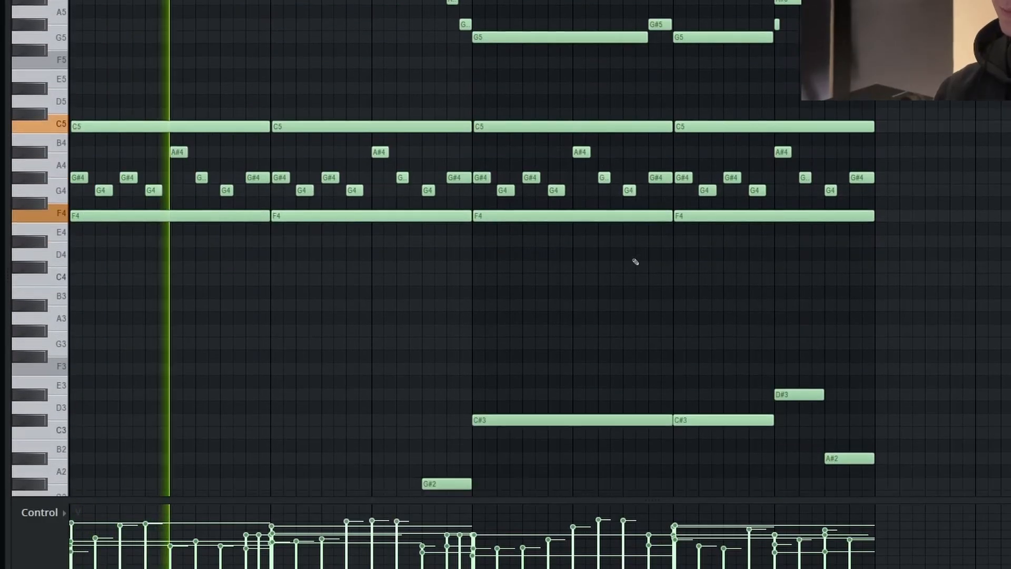
{"action": "scroll", "coordinate": [636, 261], "scroll_direction": "up", "scroll_amount": 4}
{"action": "scroll", "coordinate": [637, 261], "scroll_direction": "down", "scroll_amount": 8}
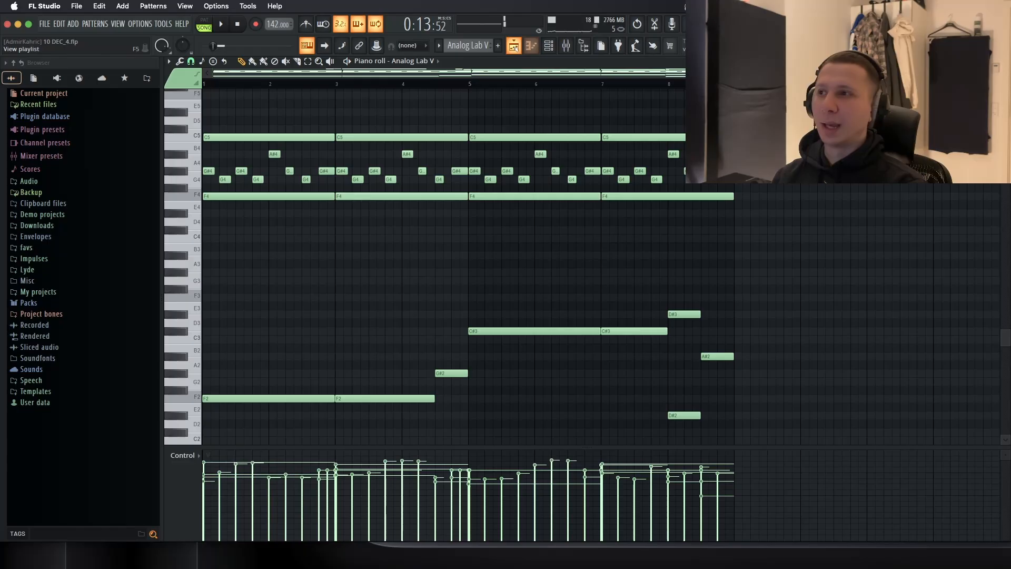
Step: Enable Track 4 alongside the soloed Track 5 in the playlist and play the strings and Analog Lab V together
{"action": "left_click", "coordinate": [514, 45]}
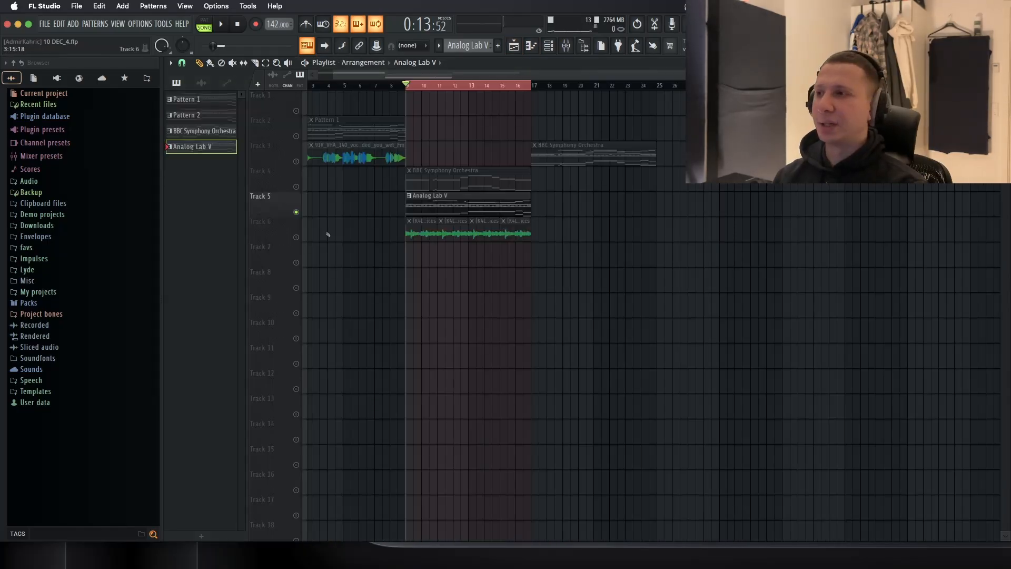
{"action": "left_click", "coordinate": [295, 186]}
{"action": "scroll", "coordinate": [497, 205], "scroll_direction": "up", "scroll_amount": 3}
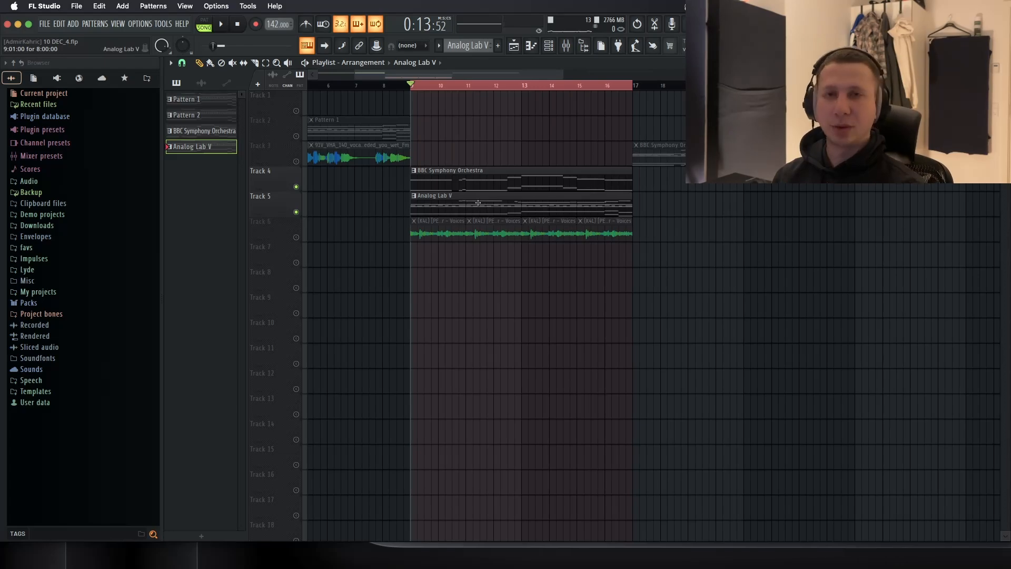
{"action": "key", "text": "space"}
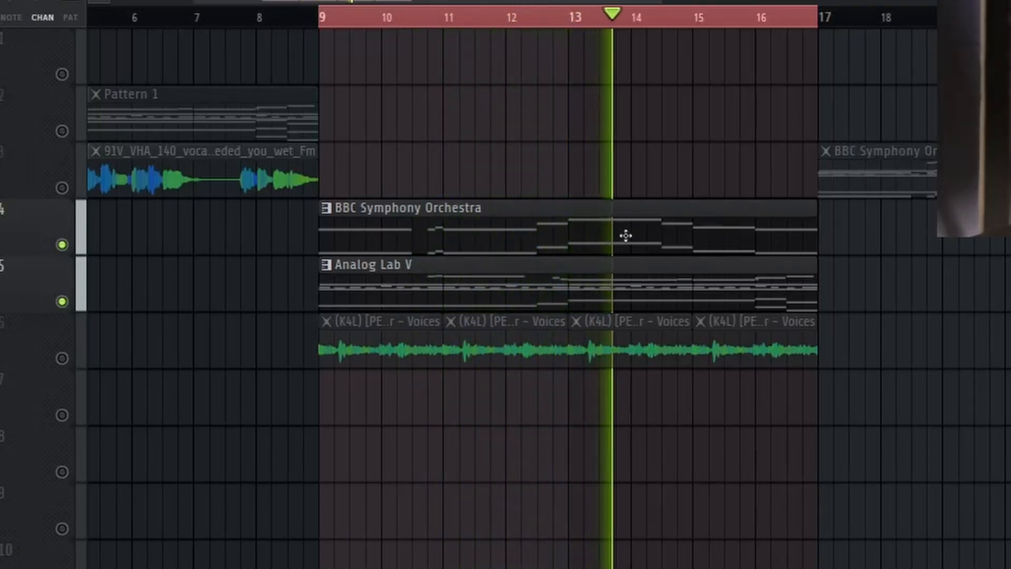
{"action": "key", "text": "space"}
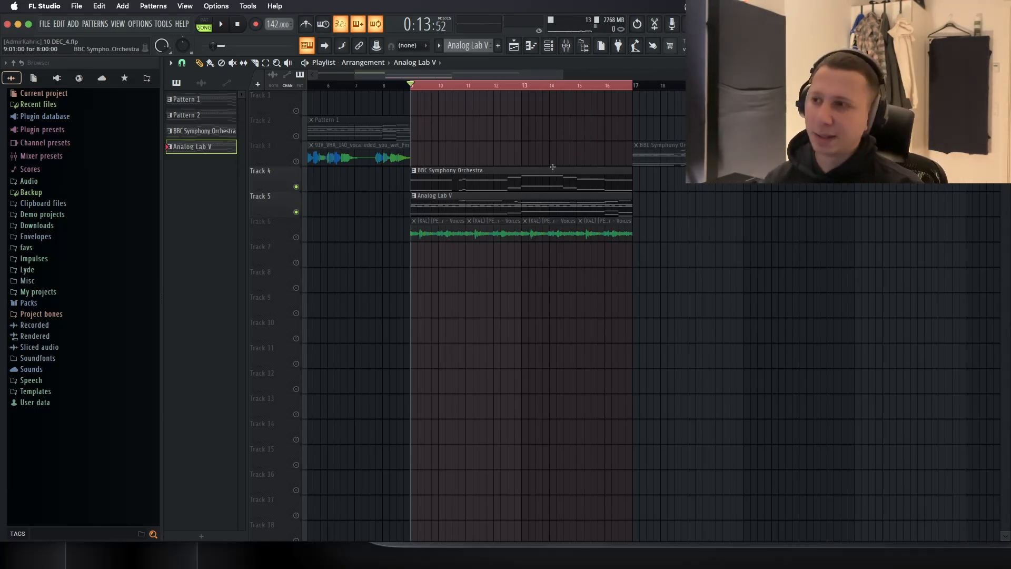
Step: Examine the BBC Symphony Orchestra notes in the piano roll, and return to the playlist with all tracks active
{"action": "double_click", "coordinate": [553, 167]}
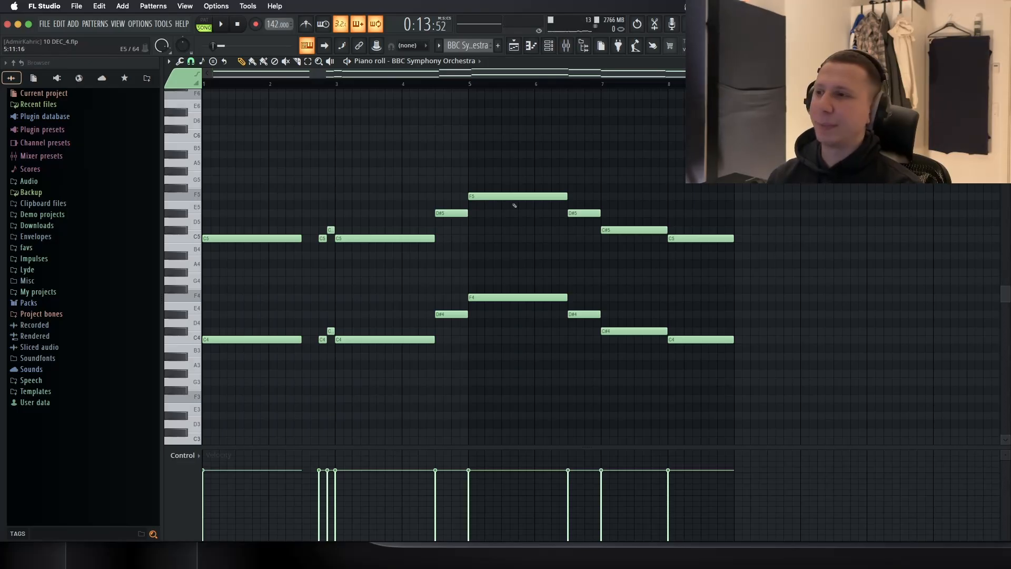
{"action": "left_click_drag", "start_coordinate": [720, 150], "coordinate": [776, 216]}
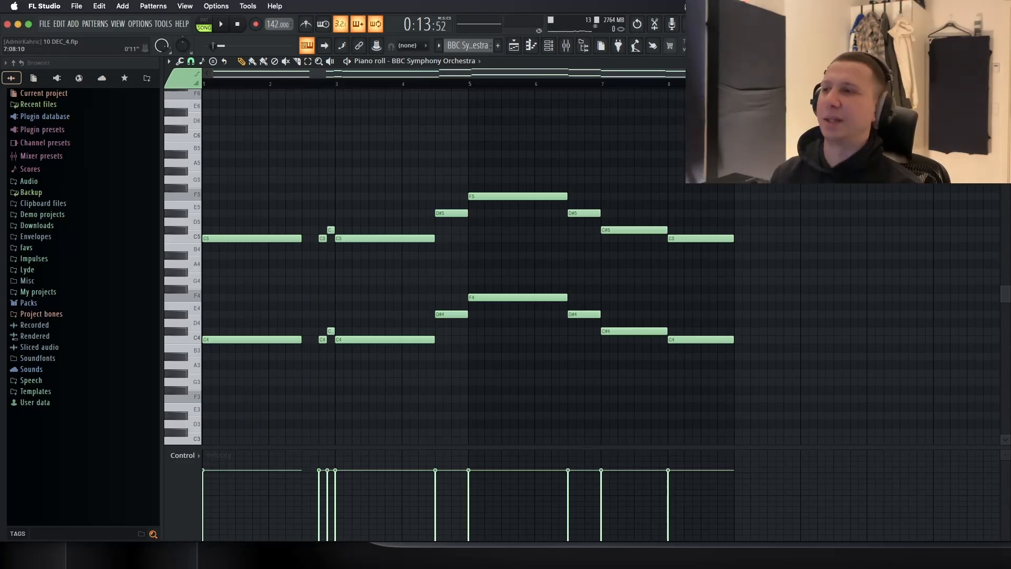
{"action": "key", "text": "F5"}
{"action": "right_click", "coordinate": [296, 237]}
{"action": "right_click", "coordinate": [296, 237]}
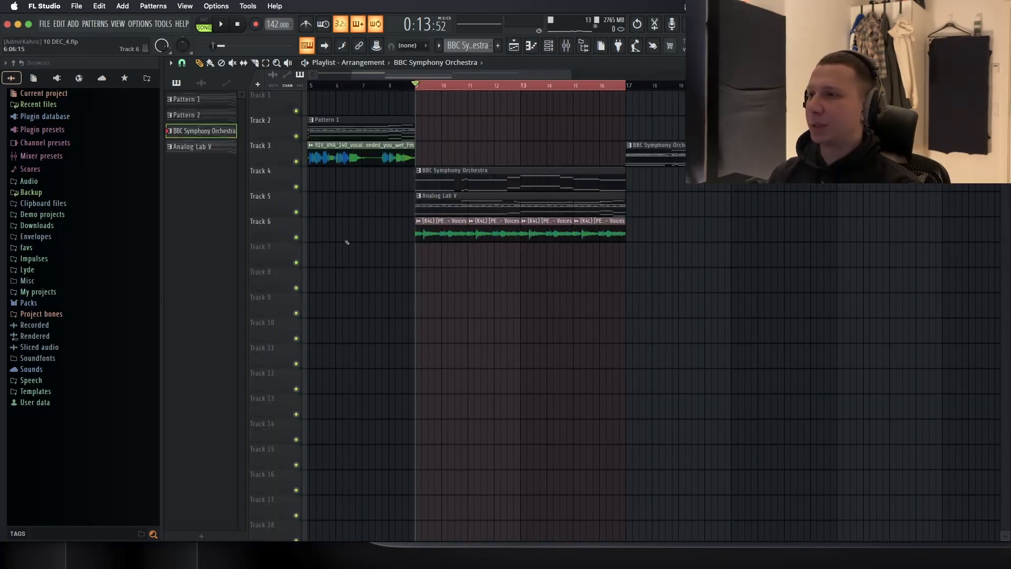
Step: Solo Track 6 and play the Arp Layer - Voices clips on their own
{"action": "key", "text": "Page_Up"}
{"action": "key", "text": "Page_Up"}
{"action": "right_click", "coordinate": [296, 238]}
{"action": "key", "text": "Page_Up"}
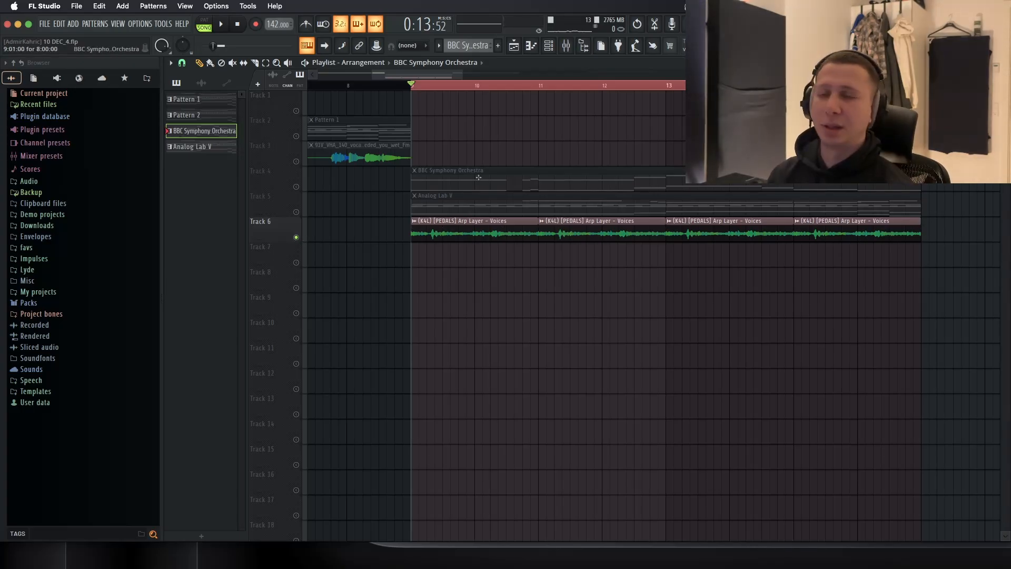
{"action": "key", "text": "space"}
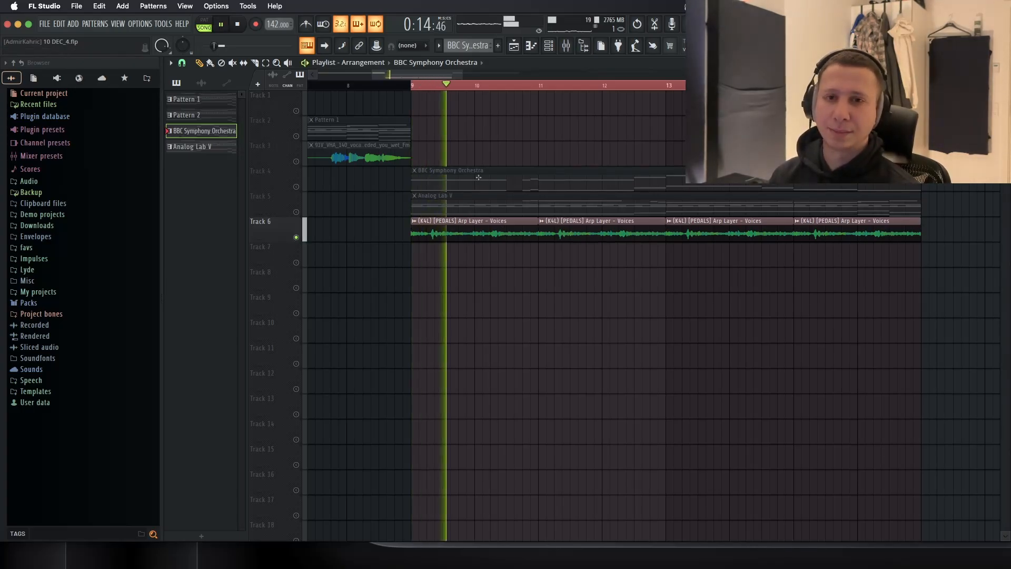
{"action": "key", "text": "space"}
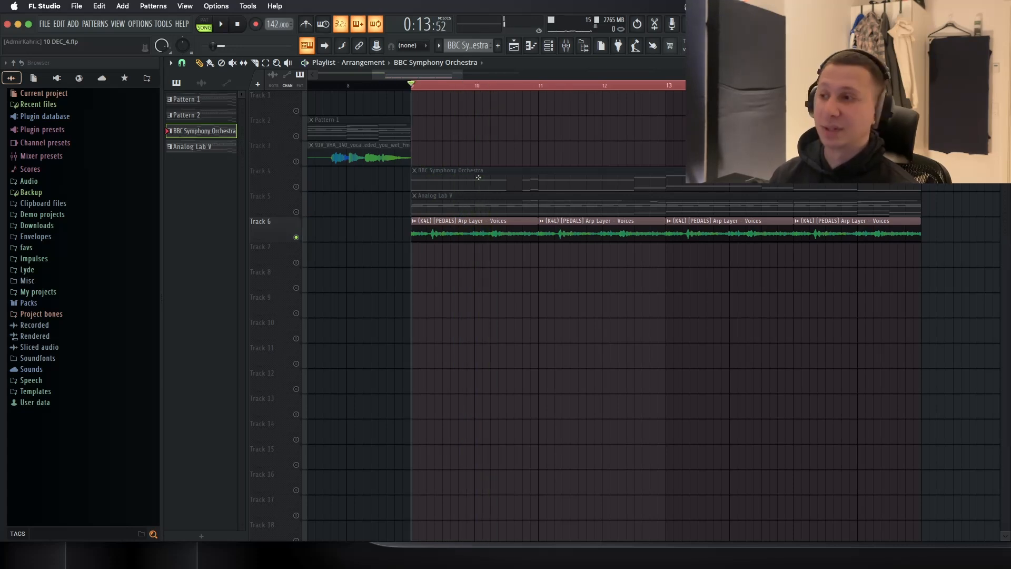
Step: Reactivate all tracks and play the strings, Analog Lab V and arp layers together from bar 9
{"action": "left_click", "coordinate": [296, 212]}
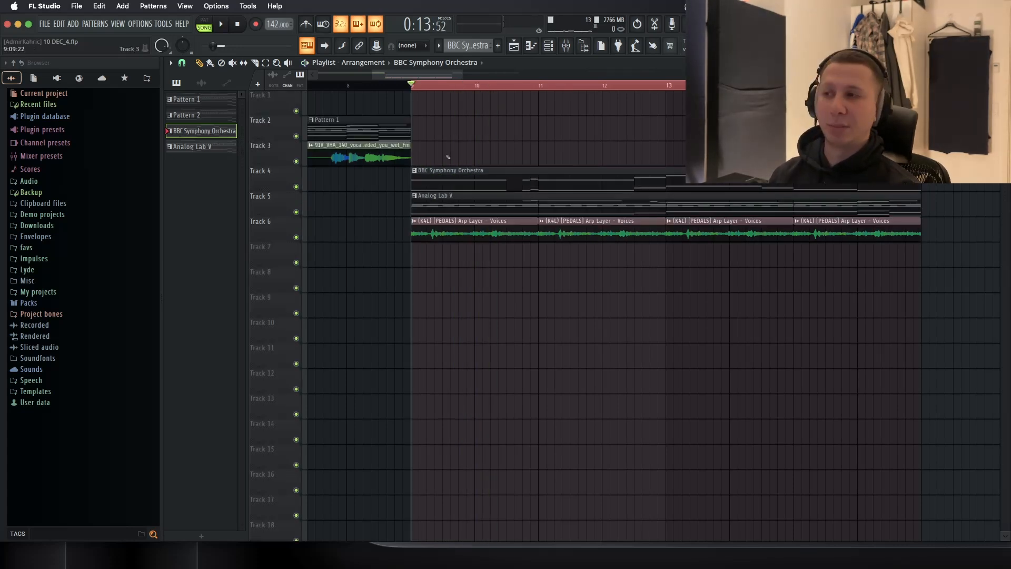
{"action": "scroll", "coordinate": [448, 157], "scroll_direction": "down", "scroll_amount": 3}
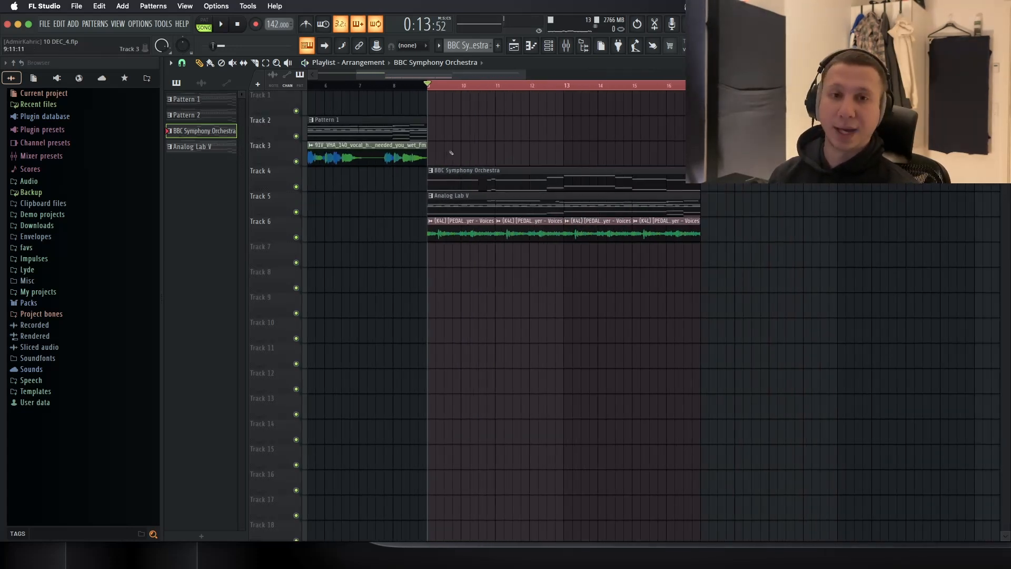
{"action": "key", "text": "space"}
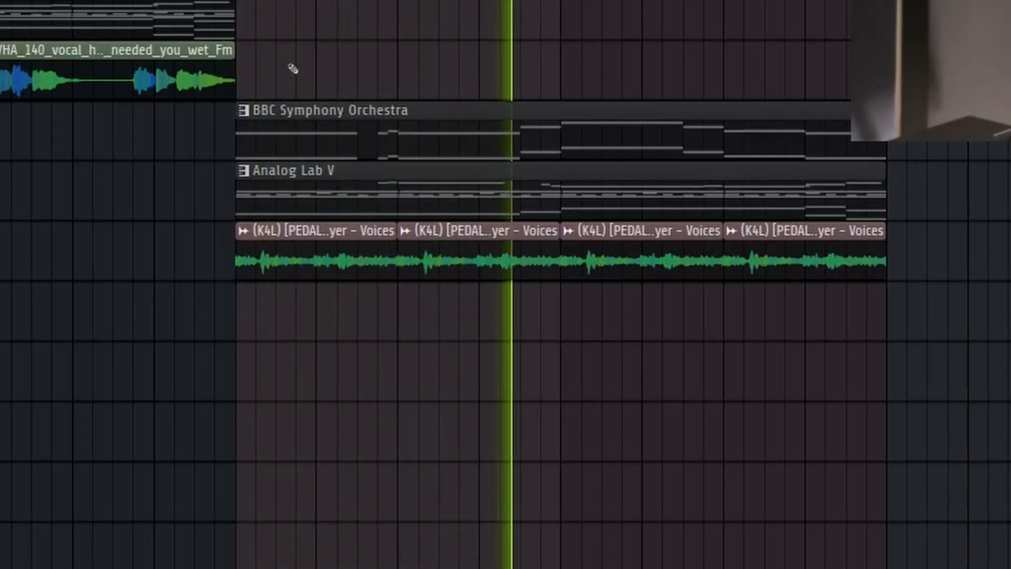
{"action": "key", "text": "space"}
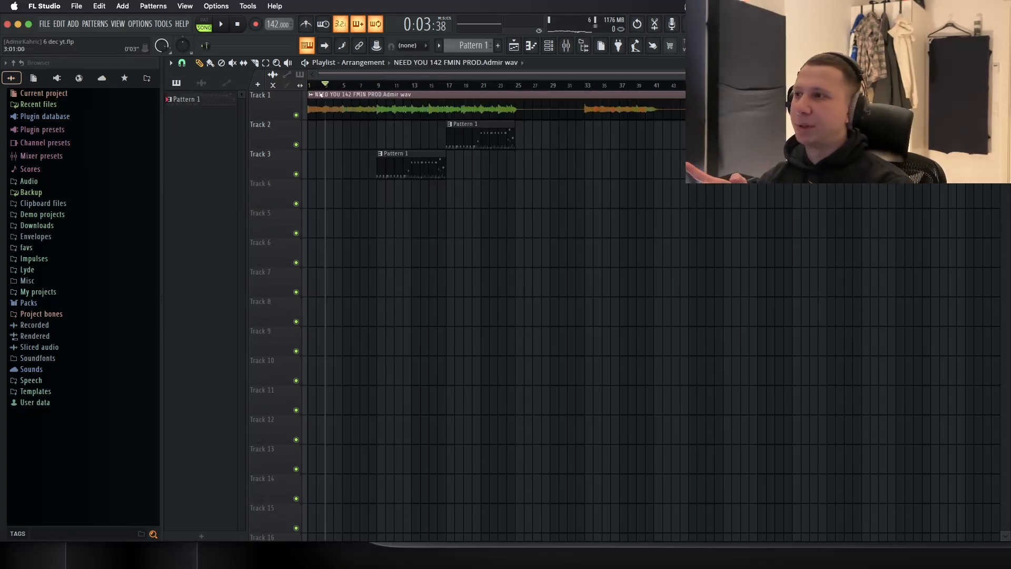
Step: In the 6 dec yt.flp project, select bars 9 to 16, solo Track 3 and play its Pattern 1 drums
{"action": "key", "text": "space"}
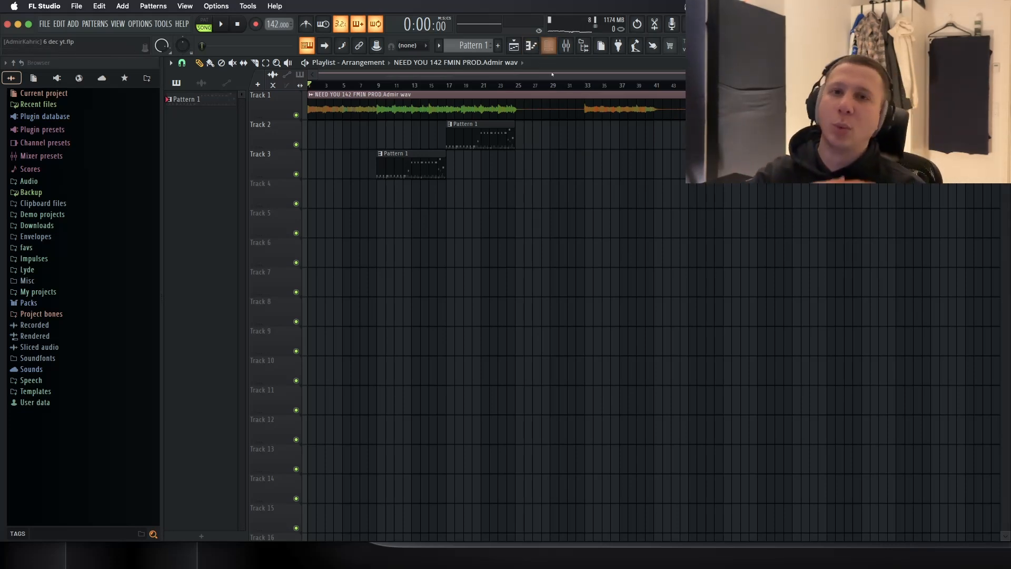
{"action": "left_click", "coordinate": [549, 46]}
{"action": "double_click", "coordinate": [360, 96]}
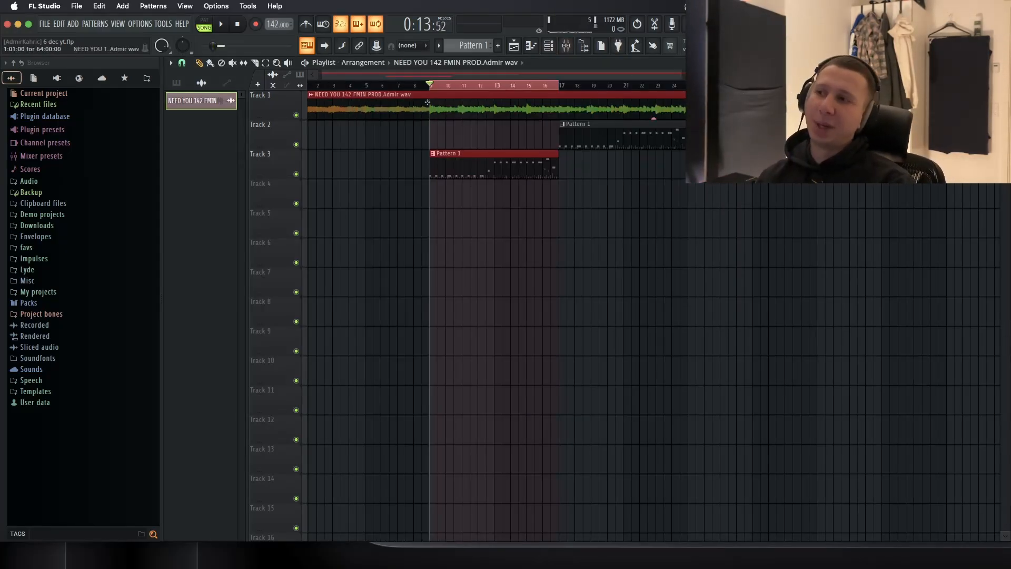
{"action": "right_click", "coordinate": [296, 174]}
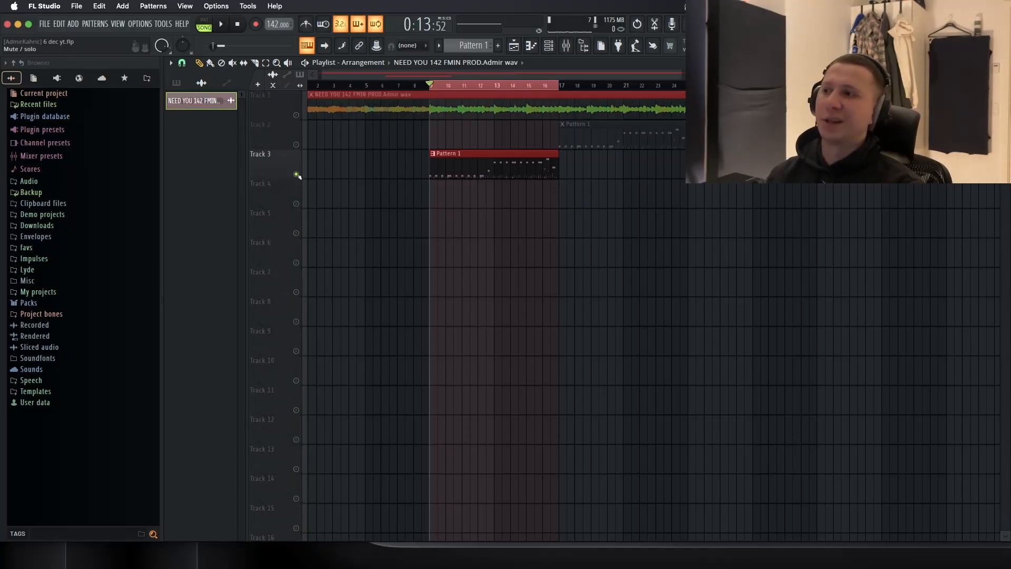
{"action": "key", "text": "space"}
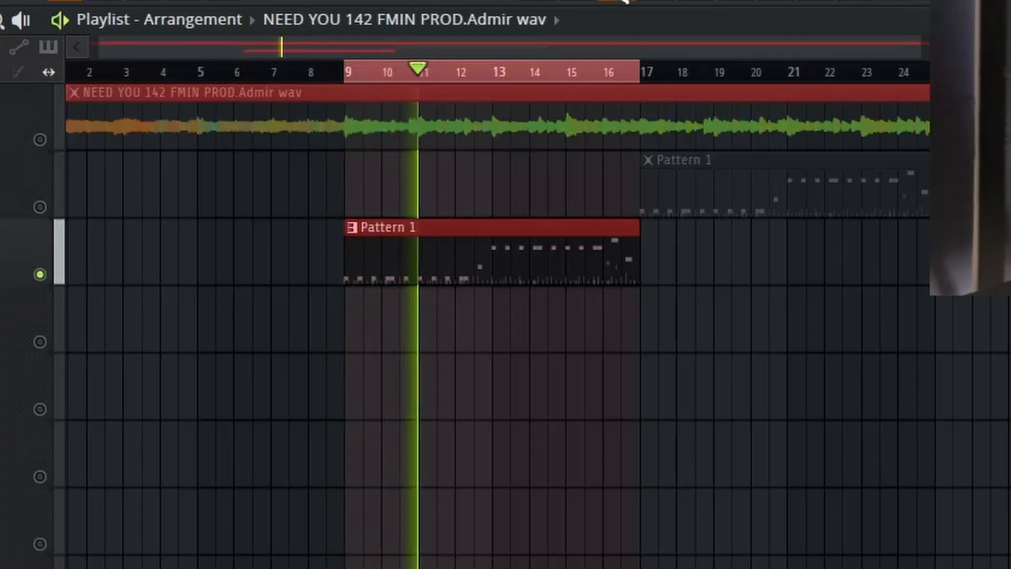
{"action": "key", "text": "space"}
Step: Solo the Hihat 6 channel and unmute the NEED YOU audio on Track 1 alongside the drum pattern
{"action": "right_click", "coordinate": [242, 267]}
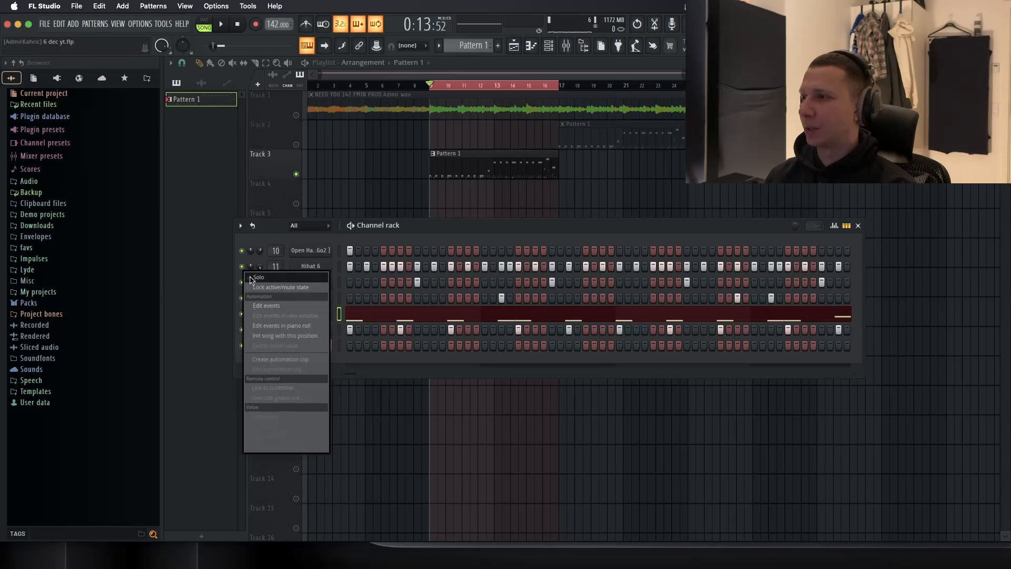
{"action": "left_click", "coordinate": [254, 278]}
{"action": "left_click", "coordinate": [296, 115]}
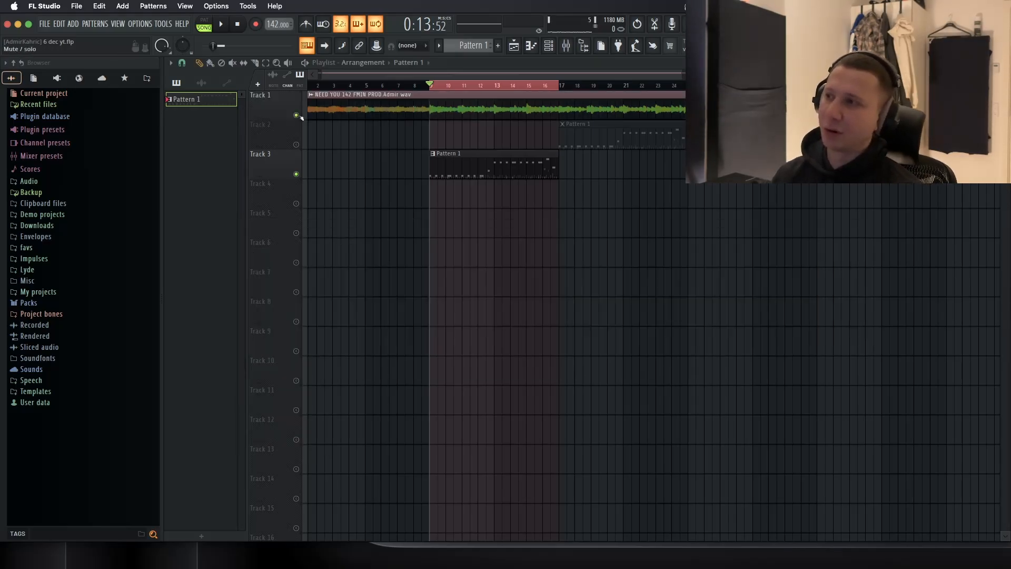
Step: Open the Hihat 6 channel's notes in the piano roll and play the hi-hat pattern
{"action": "left_click", "coordinate": [548, 46]}
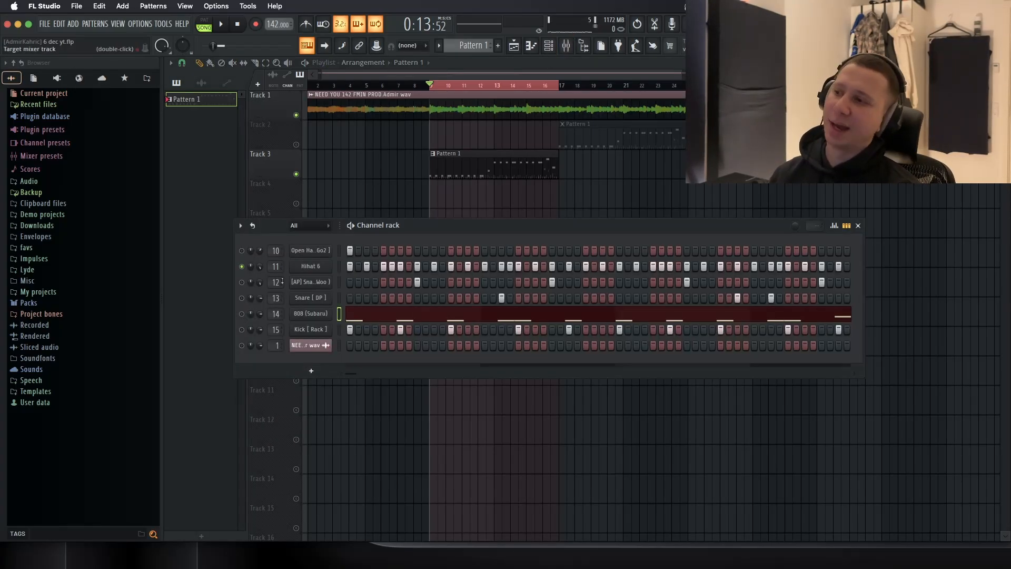
{"action": "right_click", "coordinate": [313, 265]}
{"action": "left_click", "coordinate": [358, 269]}
{"action": "left_click", "coordinate": [530, 46]}
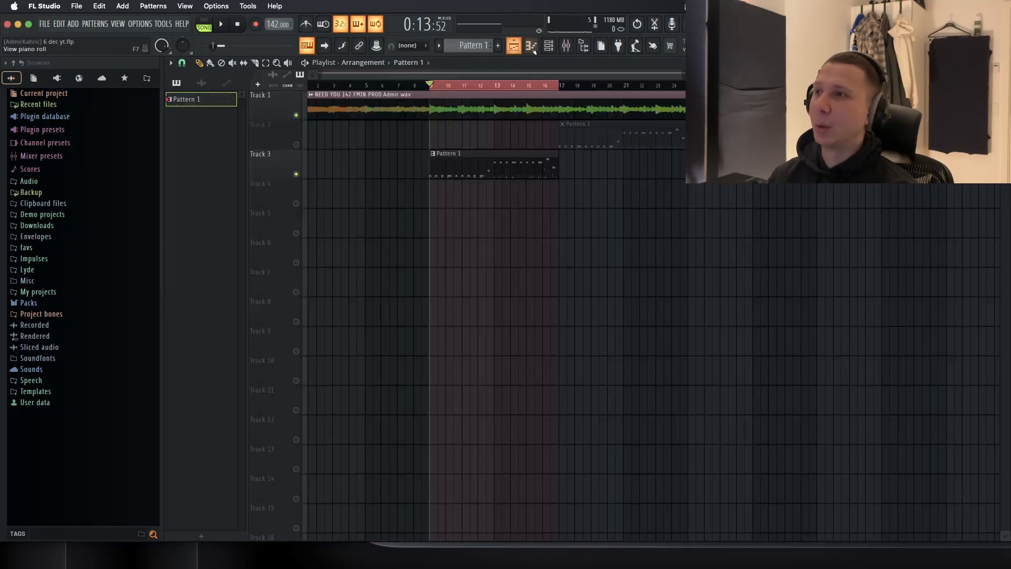
{"action": "left_click", "coordinate": [548, 45]}
{"action": "right_click", "coordinate": [311, 266]}
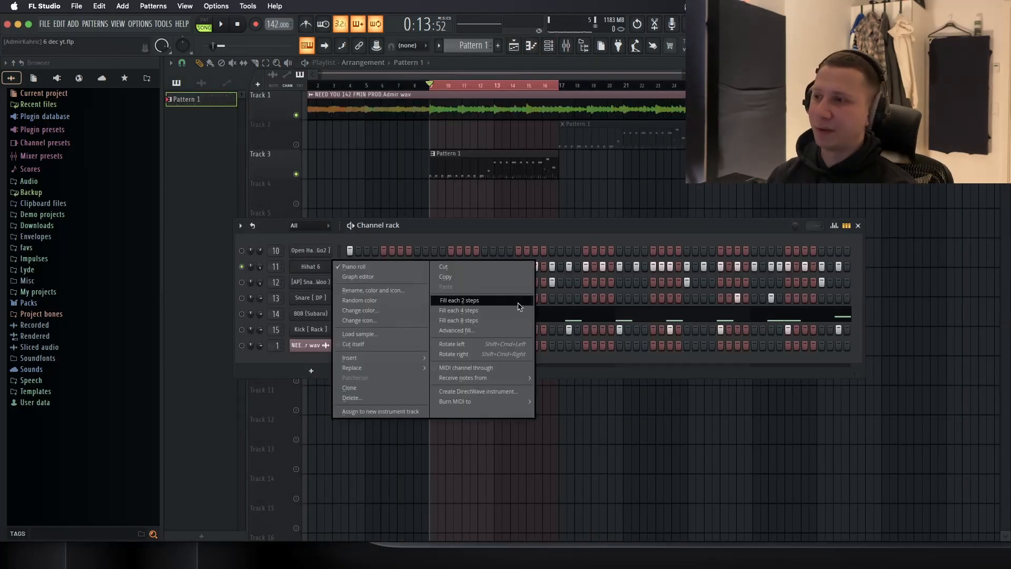
{"action": "left_click", "coordinate": [422, 237]}
{"action": "right_click", "coordinate": [319, 270]}
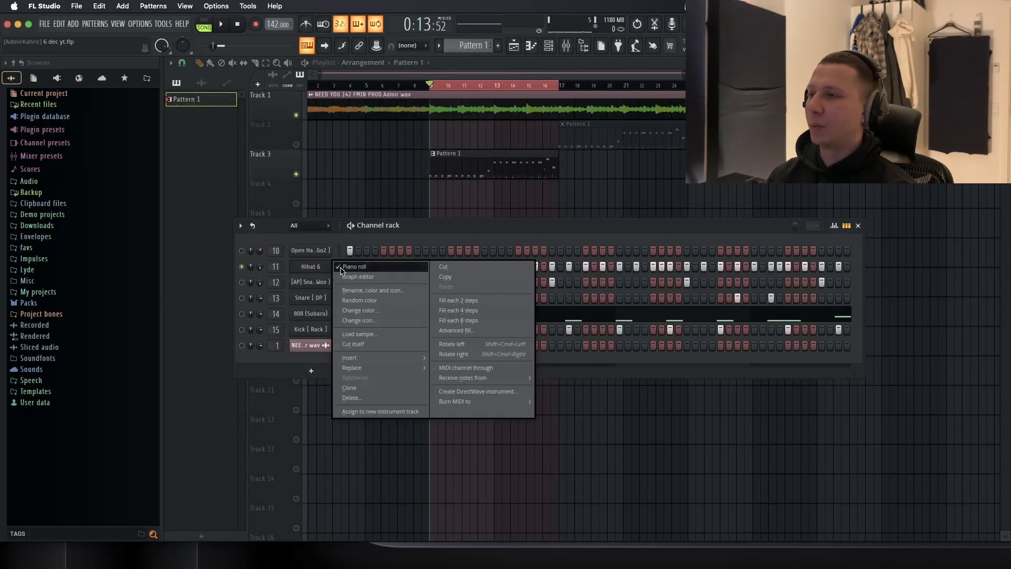
{"action": "left_click", "coordinate": [358, 269]}
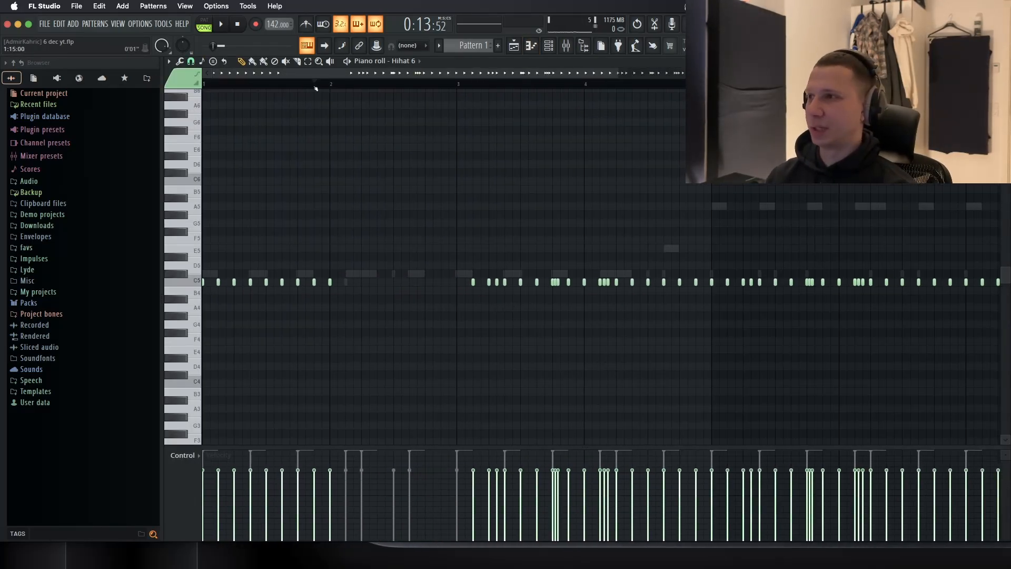
{"action": "key", "text": "space"}
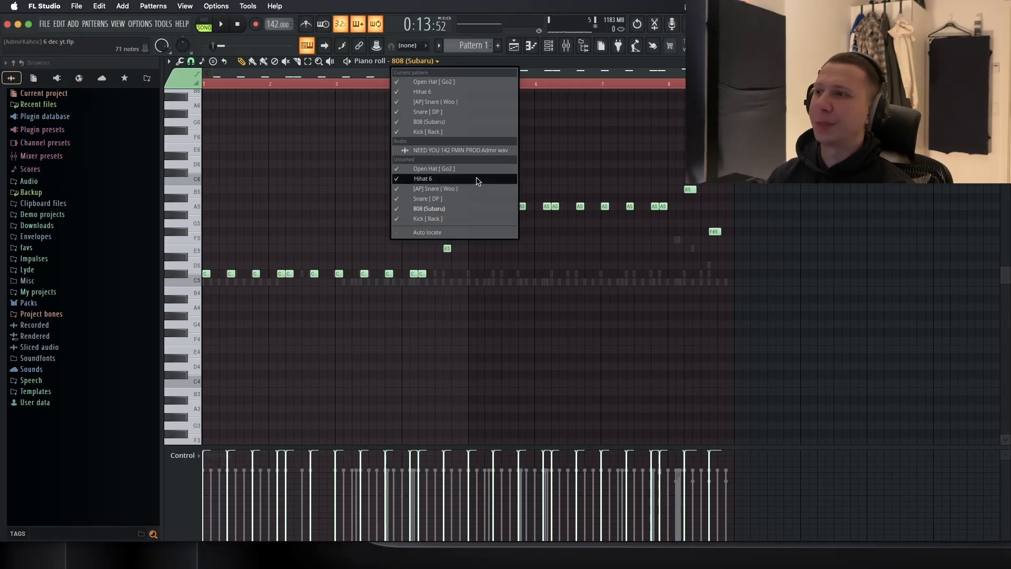
Step: Switch the piano roll from the 808 to the Hihat 6 notes and play the pattern again
{"action": "left_click", "coordinate": [473, 177]}
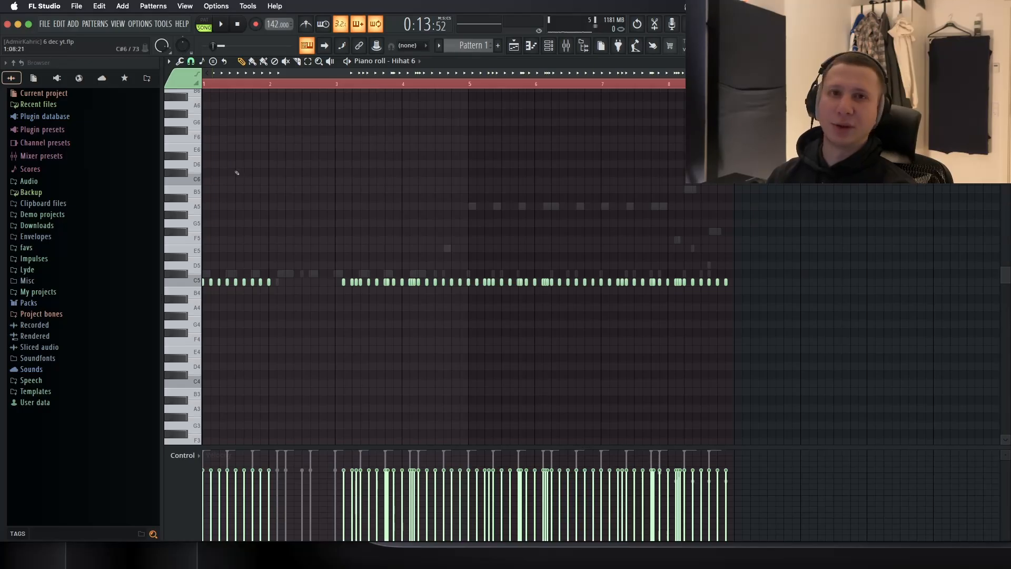
{"action": "scroll", "coordinate": [273, 242], "scroll_direction": "up", "scroll_amount": 3}
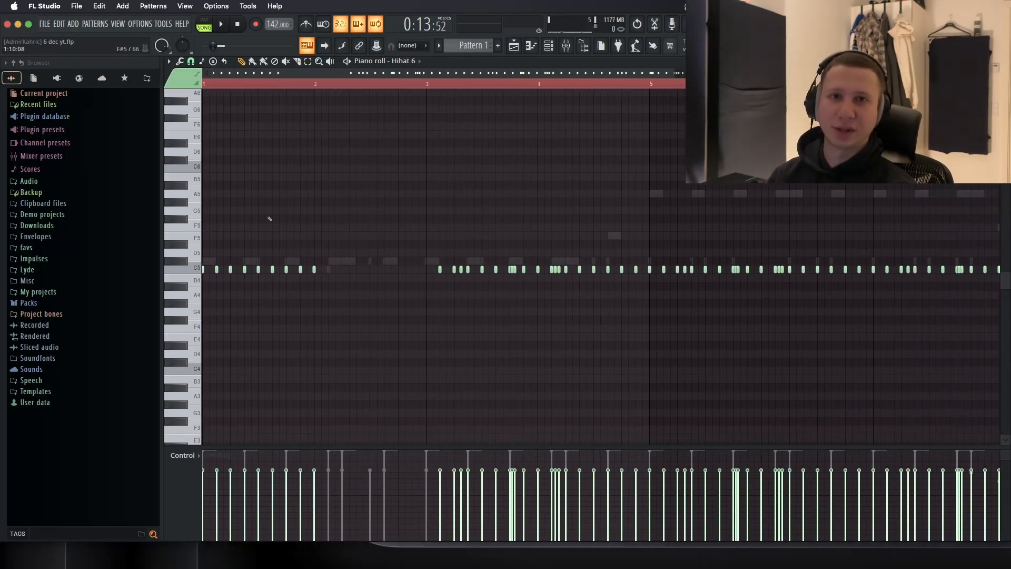
{"action": "key", "text": "space"}
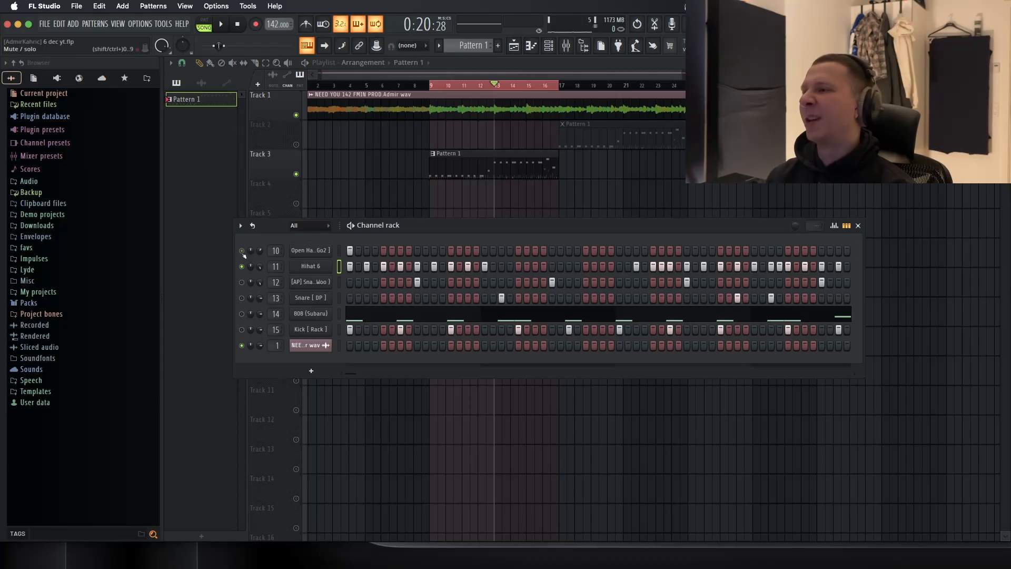
Step: View the Open Hat [ Go2 ] notes in the piano roll, unmute that channel and play the pattern from bar 9
{"action": "right_click", "coordinate": [330, 248]}
{"action": "left_click", "coordinate": [344, 251]}
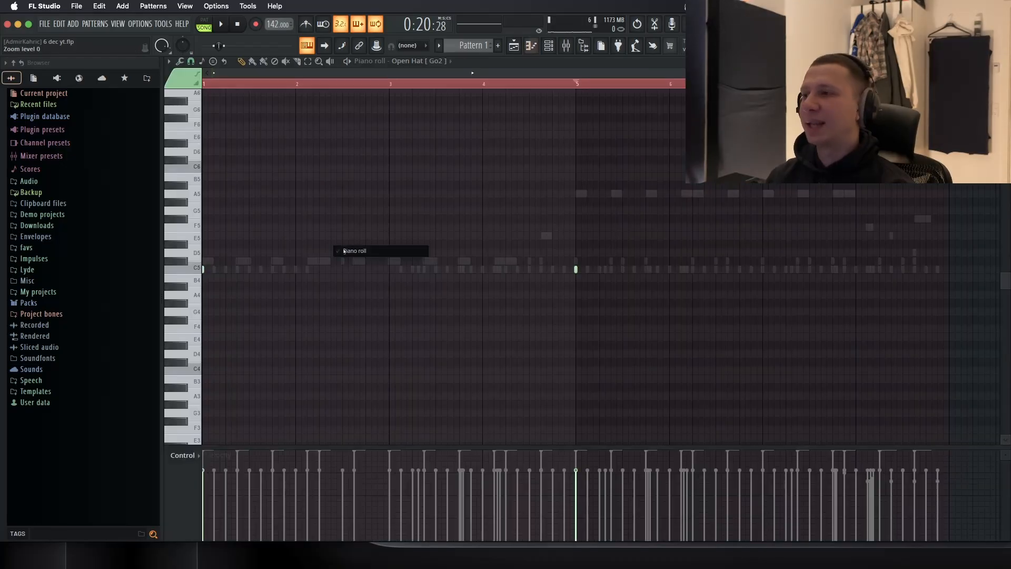
{"action": "left_click", "coordinate": [357, 94]}
{"action": "left_click_drag", "start_coordinate": [334, 87], "coordinate": [204, 91]}
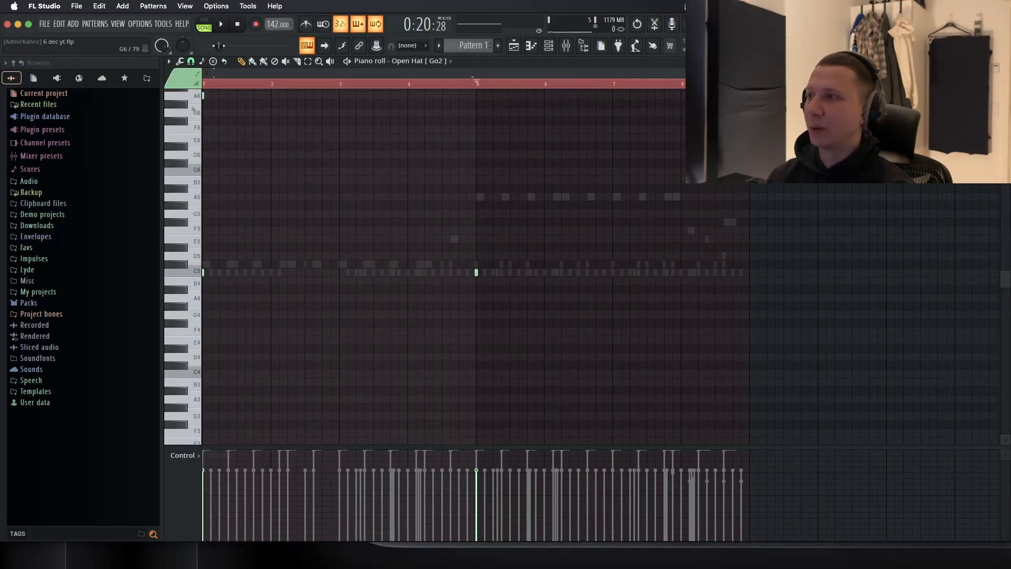
{"action": "left_click", "coordinate": [519, 51]}
{"action": "key", "text": "F6"}
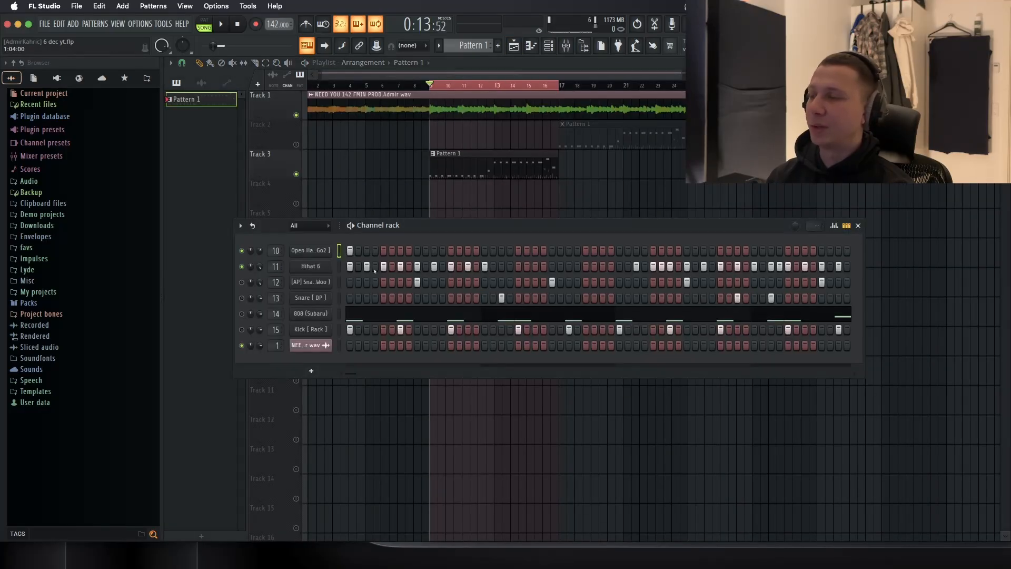
{"action": "key", "text": "space"}
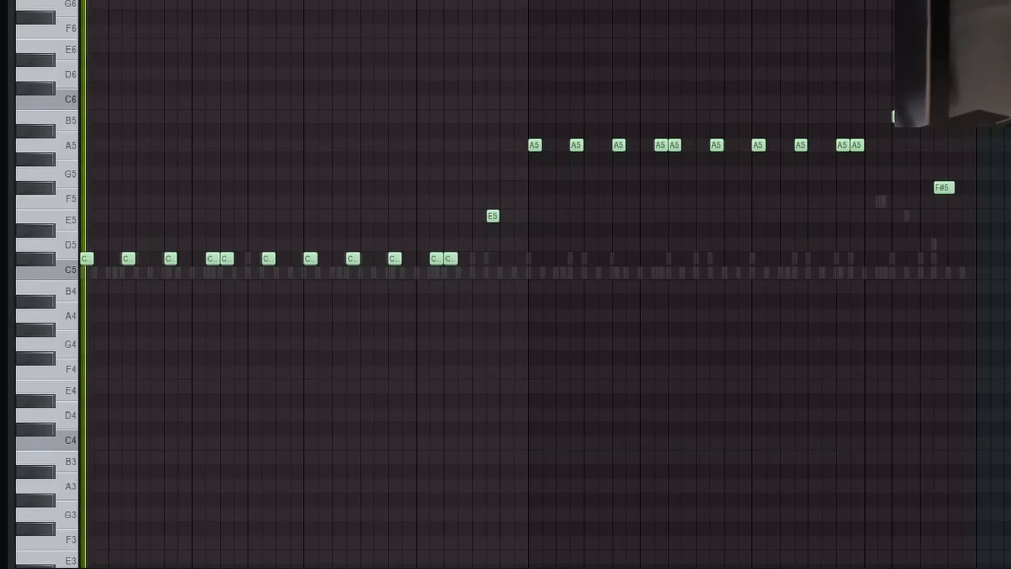
Step: Unmute the Snare [ DP ] channel and play it together with the hats and the [AP] Snare
{"action": "key", "text": "F6"}
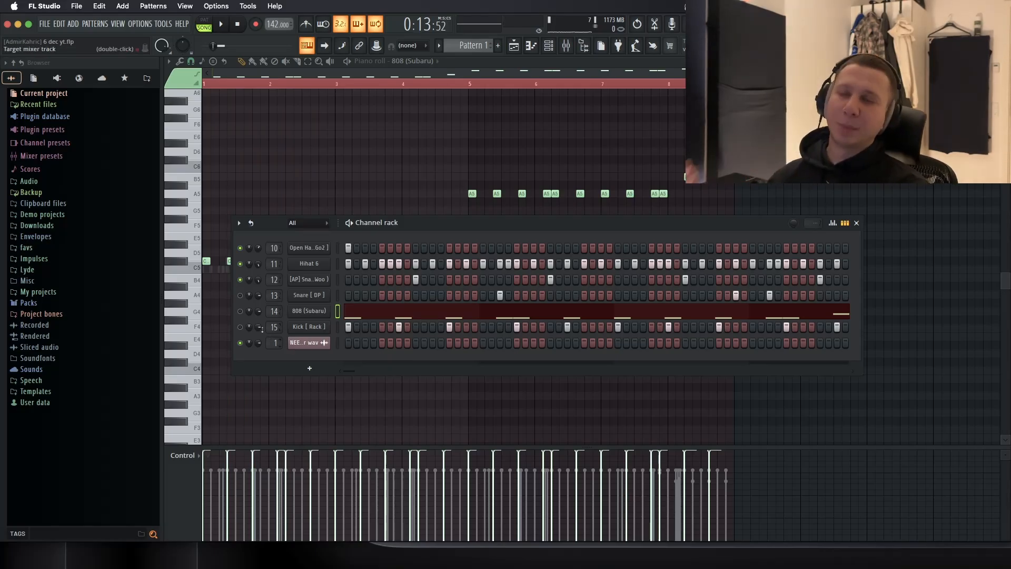
{"action": "left_click", "coordinate": [337, 297]}
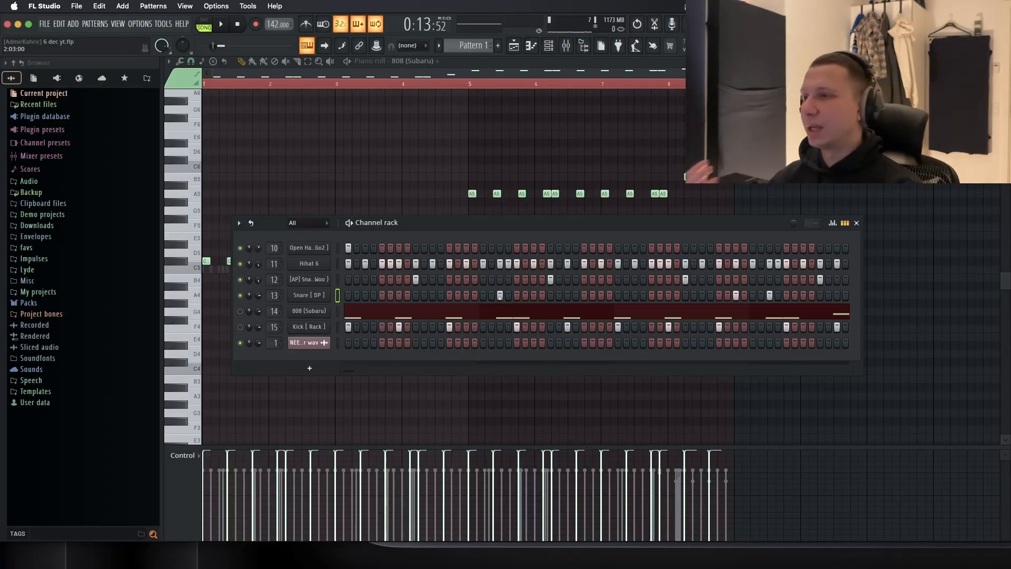
{"action": "key", "text": "space"}
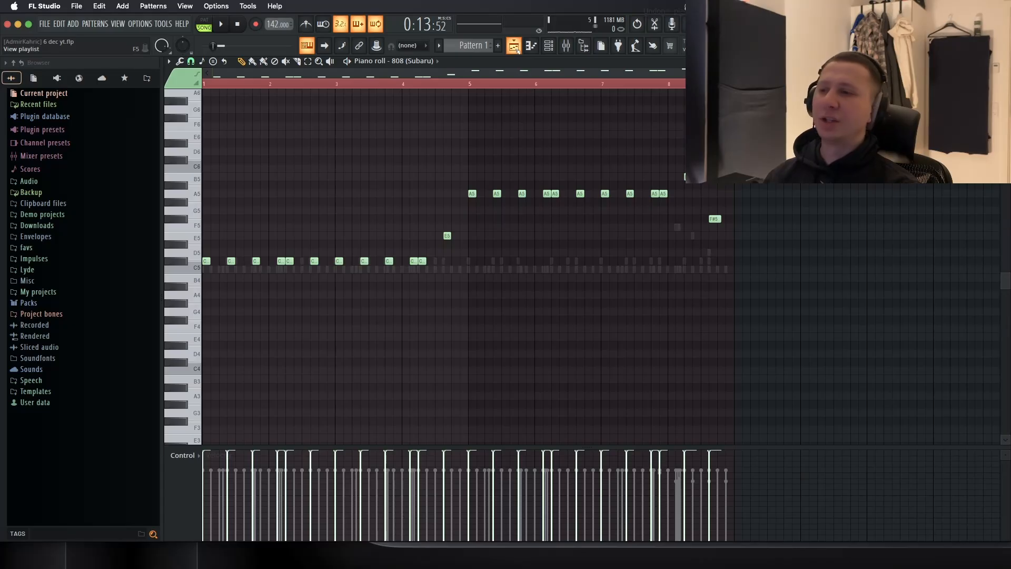
Step: Return to the playlist and unmute the Kick [ Rack ] and 808 (Subaru) channels in the channel rack
{"action": "left_click", "coordinate": [513, 45]}
{"action": "left_click", "coordinate": [548, 46]}
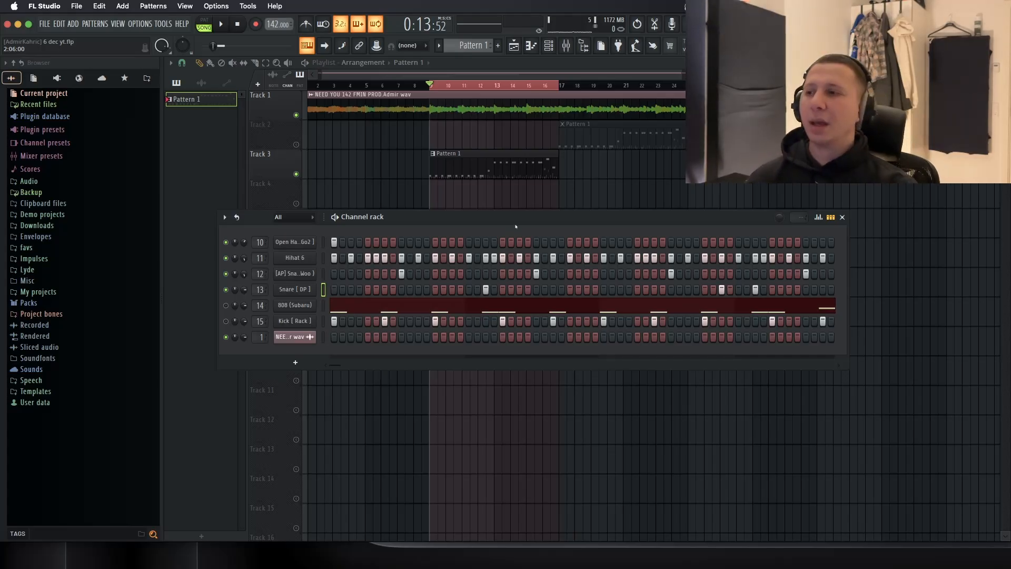
{"action": "left_click_drag", "start_coordinate": [497, 217], "coordinate": [589, 208]}
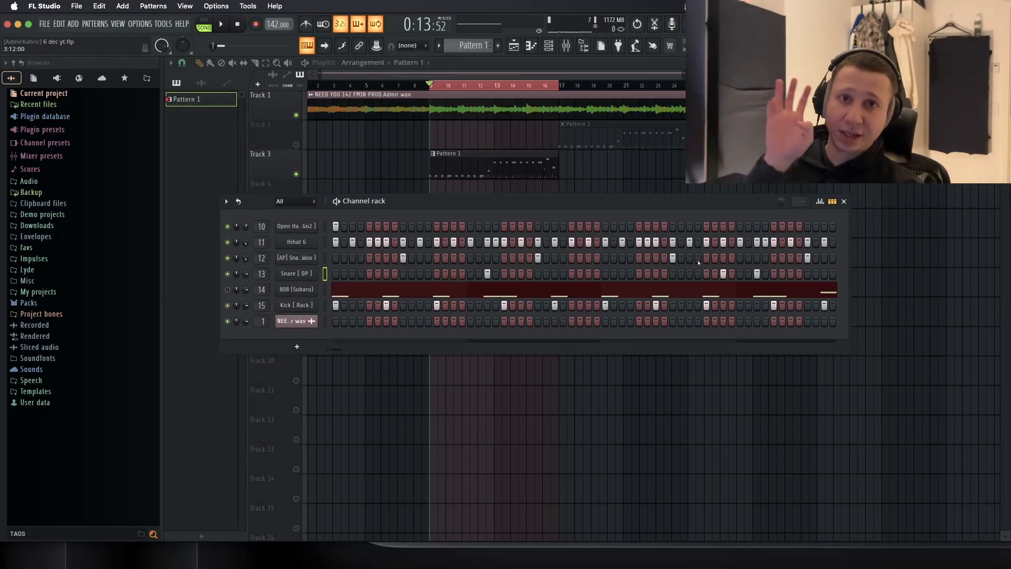
{"action": "left_click", "coordinate": [227, 289]}
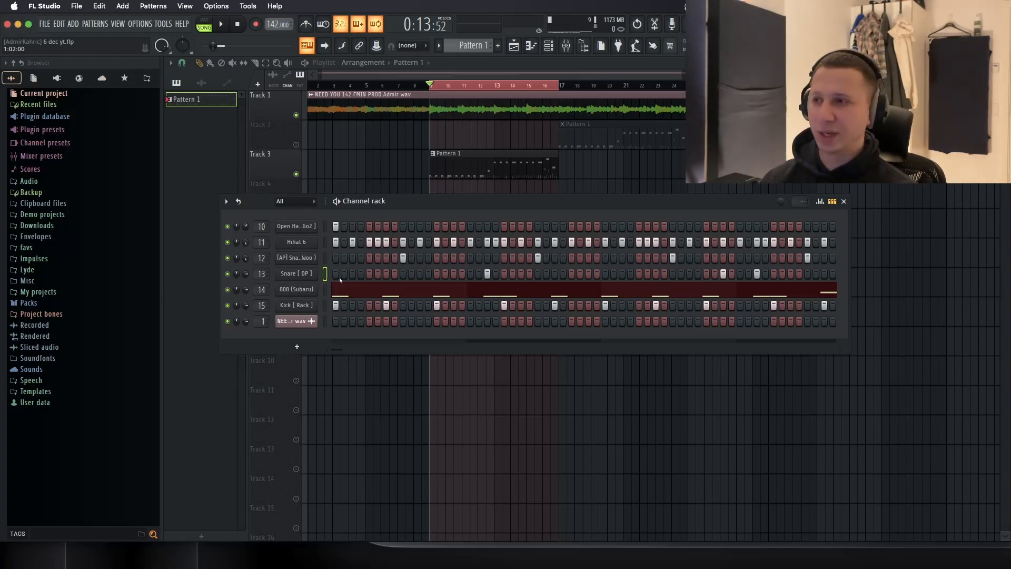
Step: Open the 808 (Subaru) notes in the piano roll and play through the bass line
{"action": "right_click", "coordinate": [316, 287]}
{"action": "left_click", "coordinate": [332, 290]}
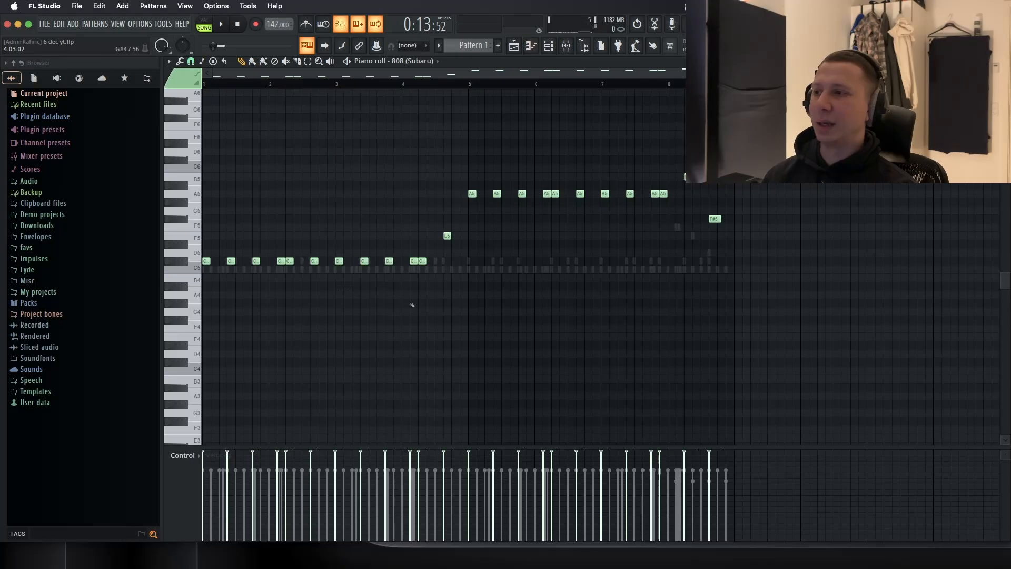
{"action": "scroll", "coordinate": [264, 295], "scroll_direction": "up", "scroll_amount": 4}
{"action": "left_click_drag", "start_coordinate": [264, 296], "coordinate": [341, 327]}
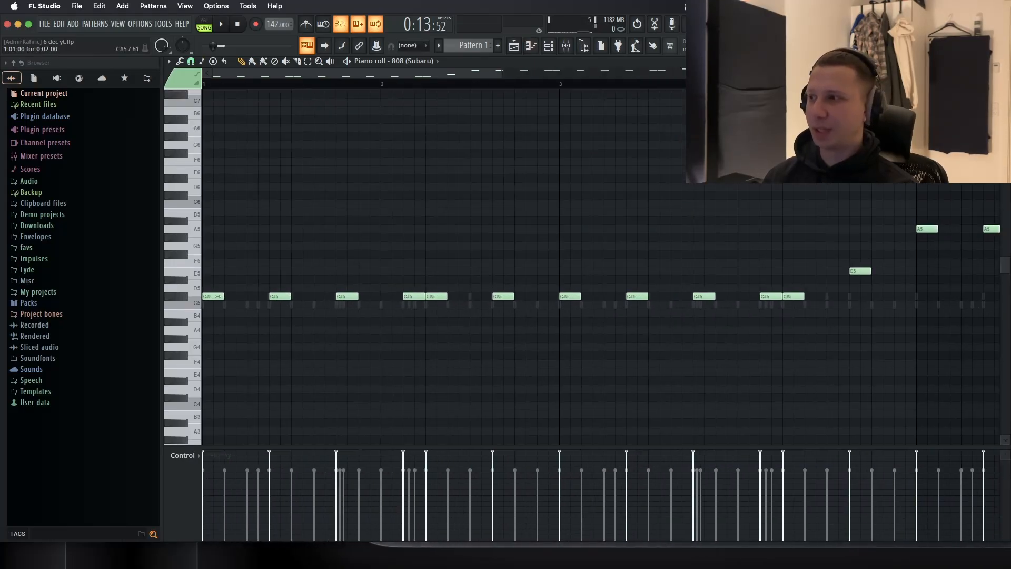
{"action": "key", "text": "space"}
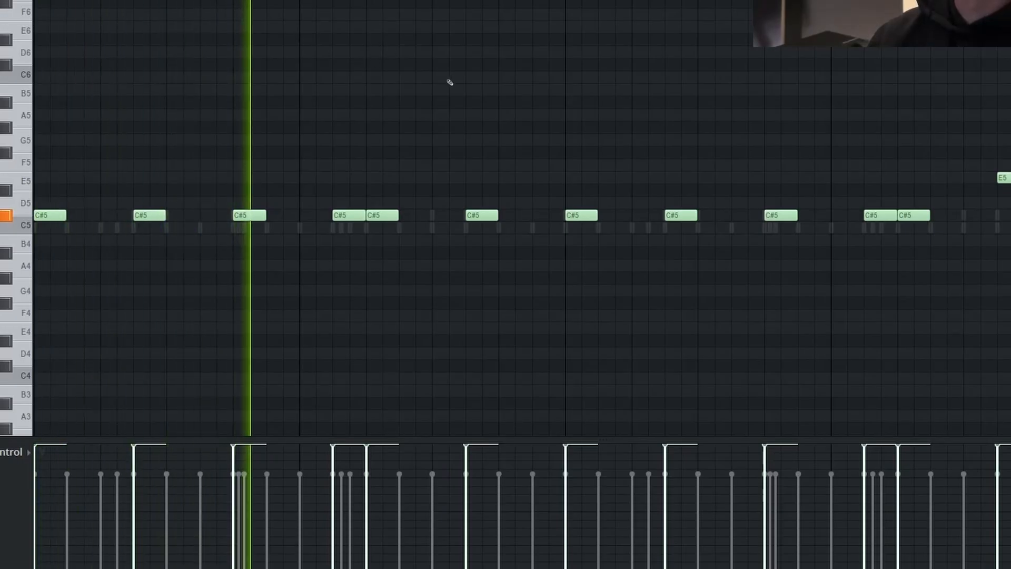
{"action": "scroll", "coordinate": [469, 92], "scroll_direction": "down", "scroll_amount": 2}
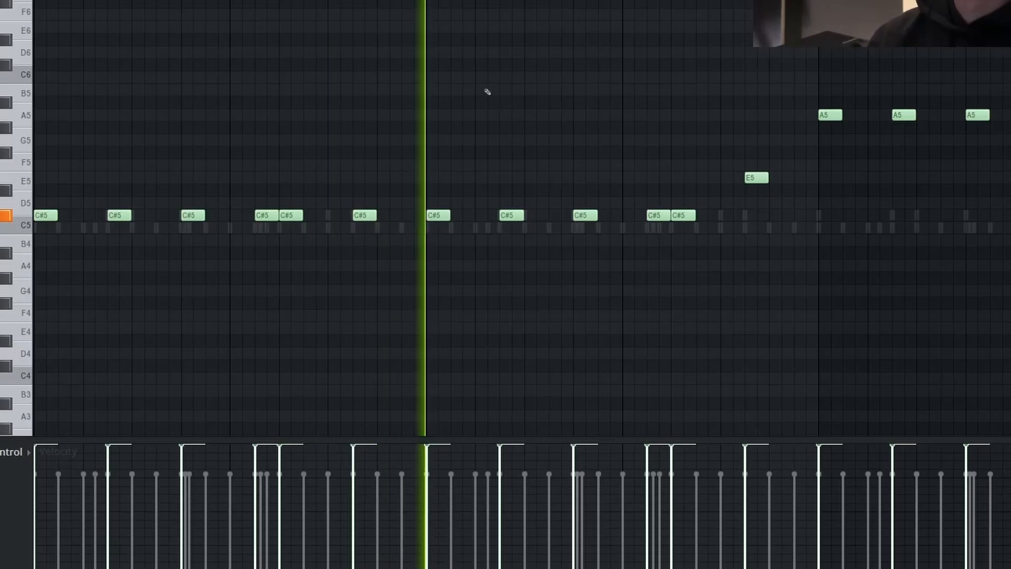
{"action": "scroll", "coordinate": [495, 119], "scroll_direction": "down", "scroll_amount": 1}
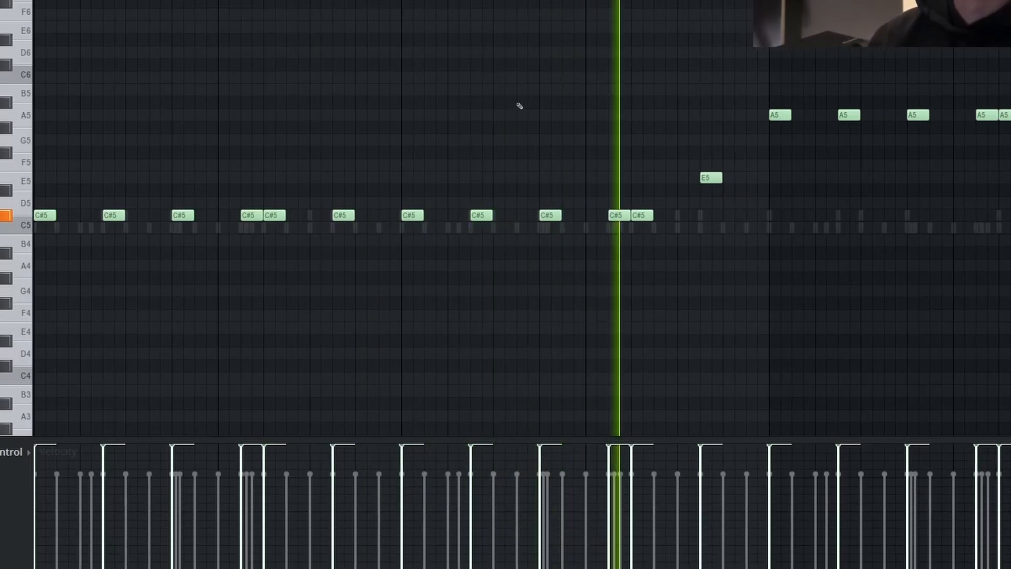
{"action": "scroll", "coordinate": [532, 85], "scroll_direction": "down", "scroll_amount": 1}
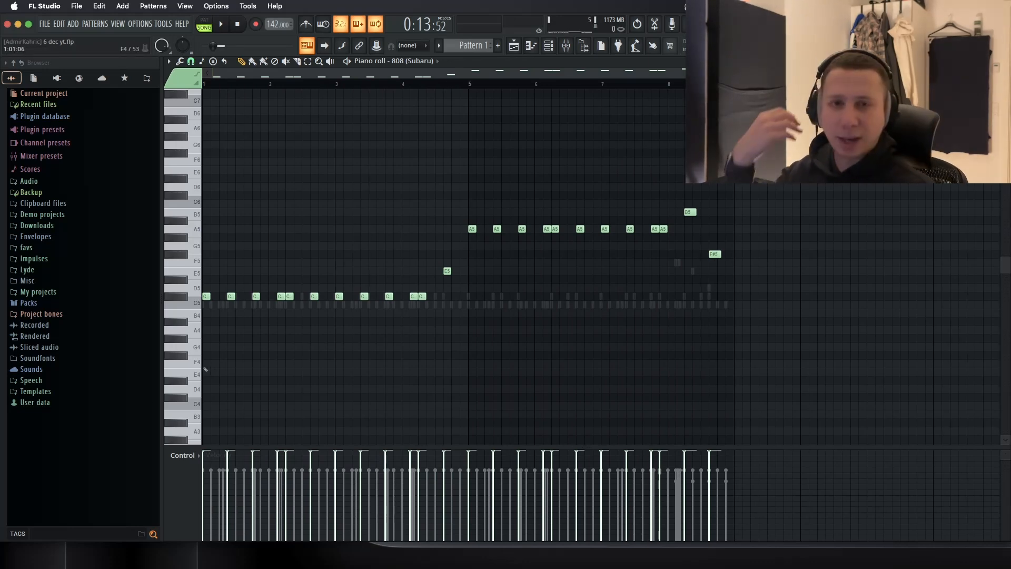
Step: In bar 1 of the 808 line, delete the second C#5 note, raise the first to G5 and add another G5 at mid-bar
{"action": "scroll", "coordinate": [284, 333], "scroll_direction": "up", "scroll_amount": 3}
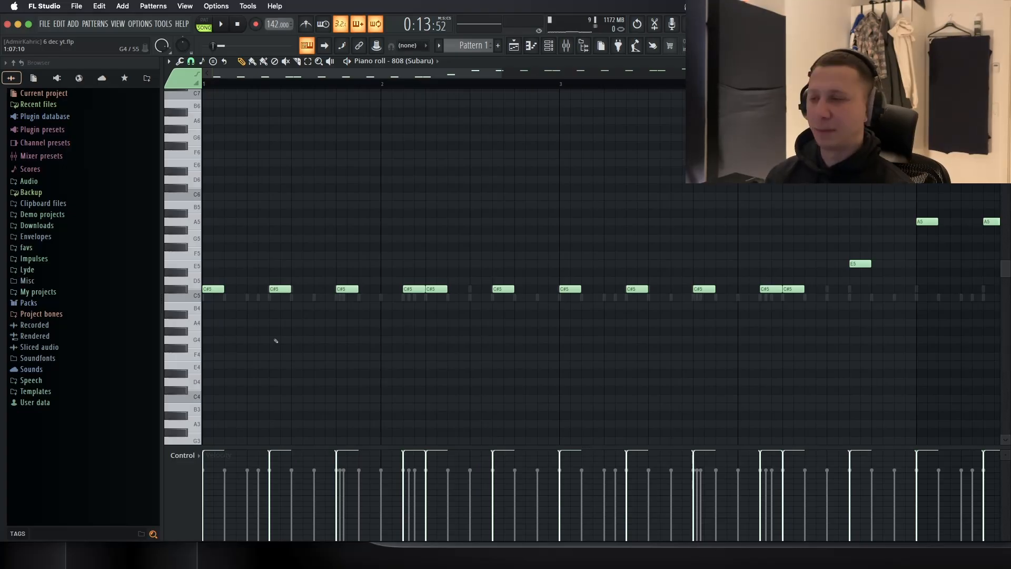
{"action": "right_click", "coordinate": [287, 290]}
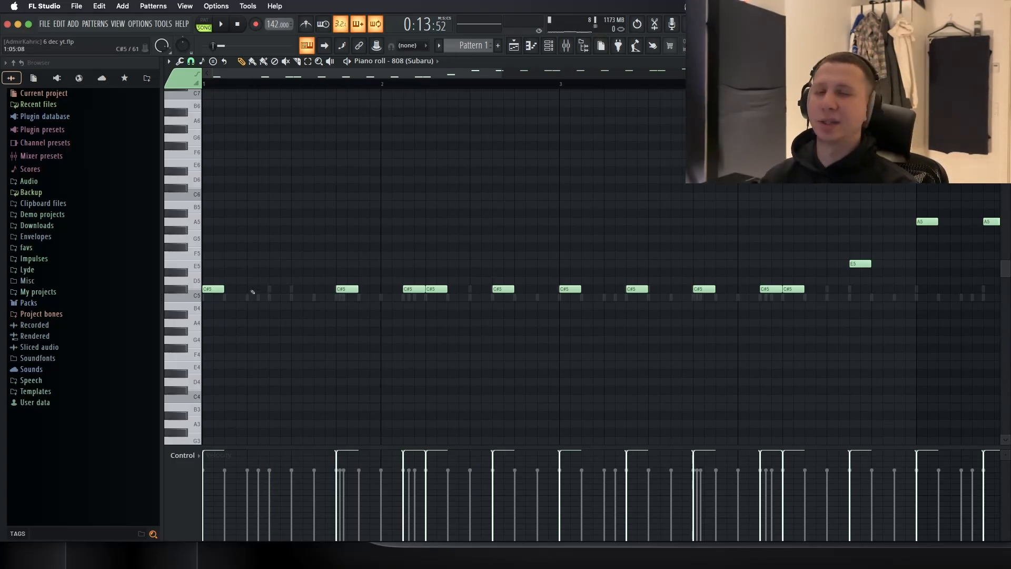
{"action": "left_click", "coordinate": [253, 291]}
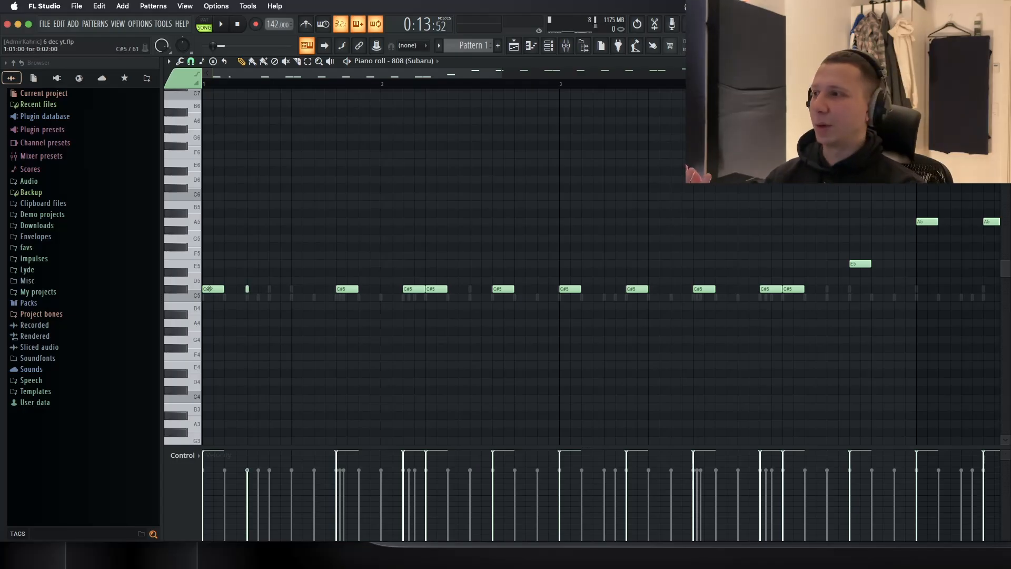
{"action": "right_click", "coordinate": [248, 289]}
{"action": "left_click_drag", "start_coordinate": [210, 288], "coordinate": [234, 295]}
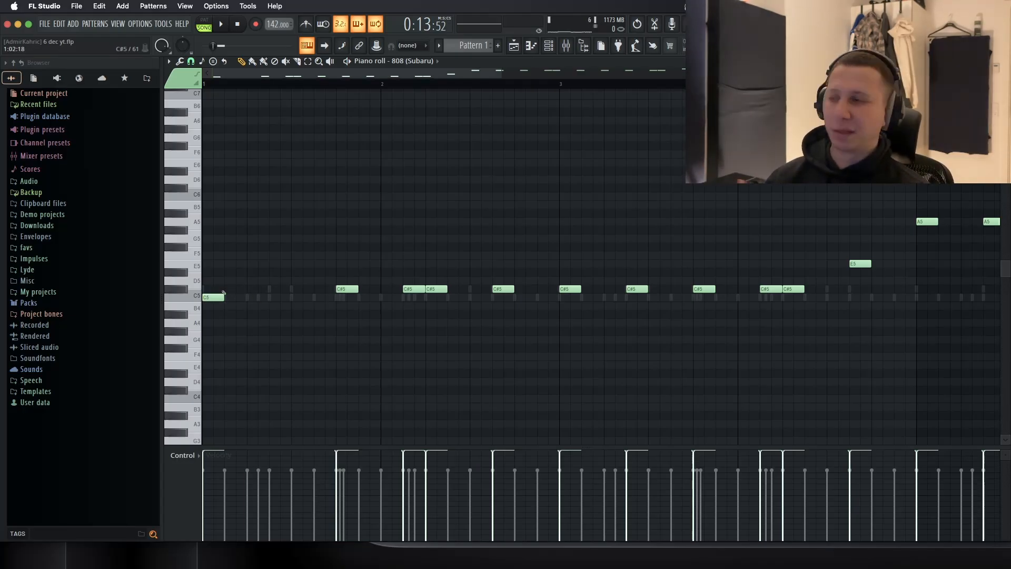
{"action": "left_click", "coordinate": [294, 297]}
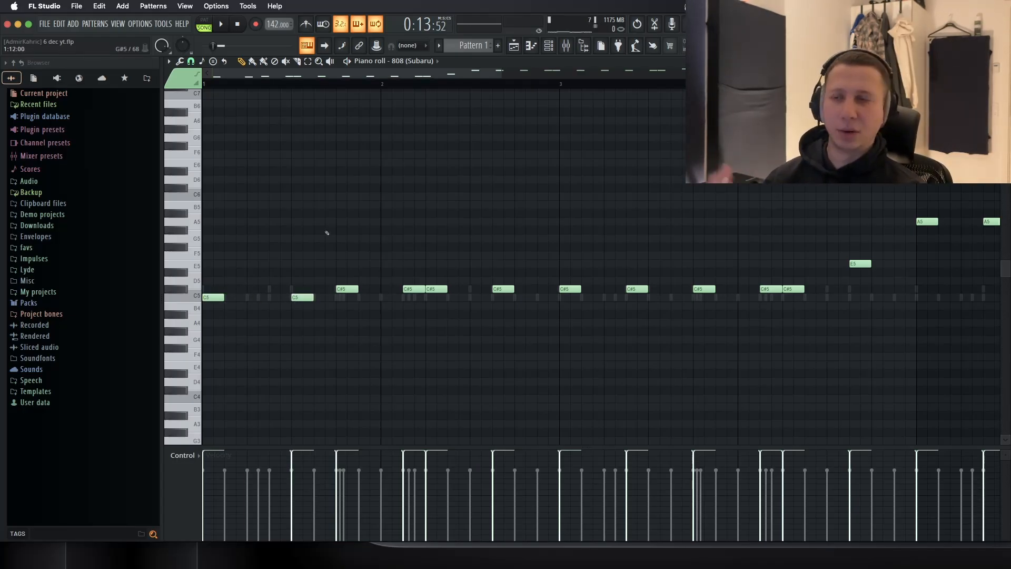
{"action": "left_click_drag", "start_coordinate": [213, 297], "coordinate": [177, 232]}
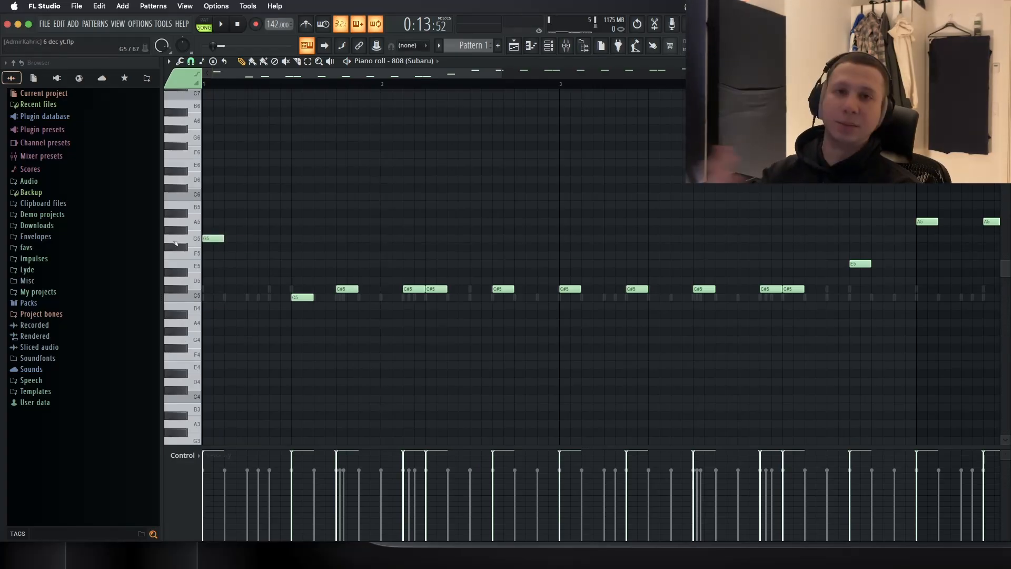
{"action": "left_click_drag", "start_coordinate": [294, 297], "coordinate": [293, 236]}
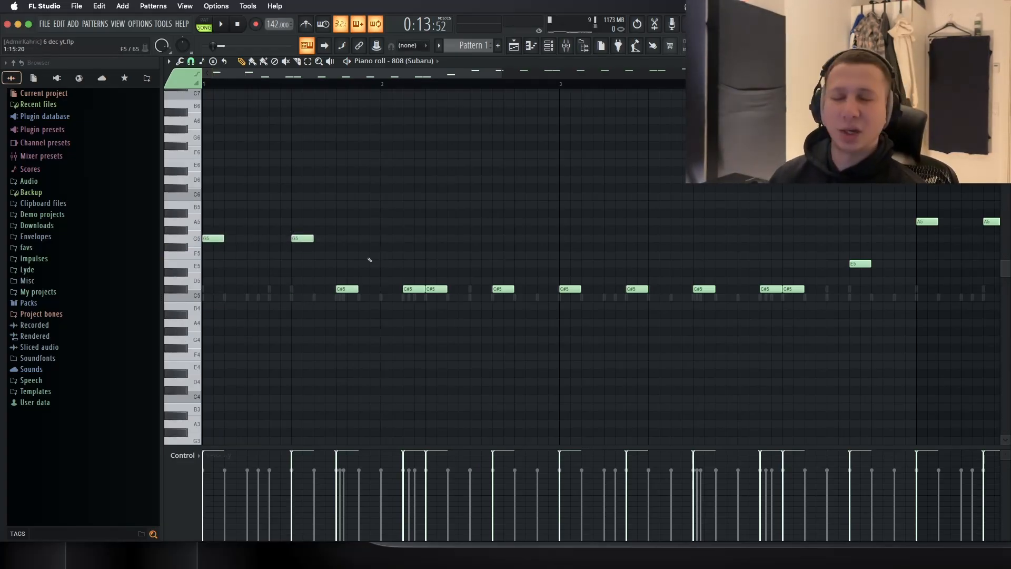
Step: Play the edited 808 start, delete the following C#5 notes and place G5, A5, E5 and G#5 notes in bar 2
{"action": "key", "text": "space"}
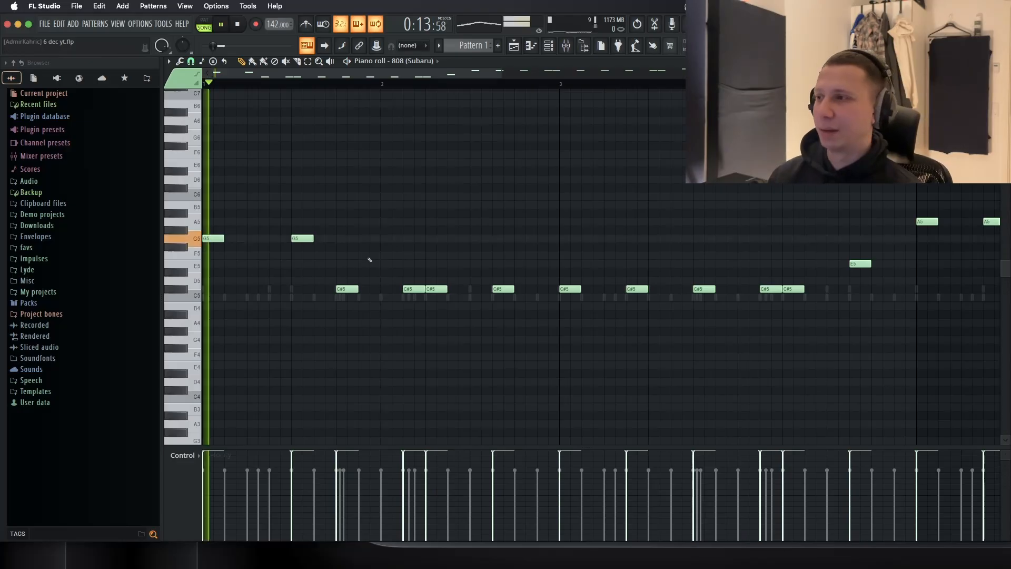
{"action": "right_click", "coordinate": [348, 289]}
{"action": "key", "text": "space"}
{"action": "left_click_drag", "start_coordinate": [523, 270], "coordinate": [359, 324]}
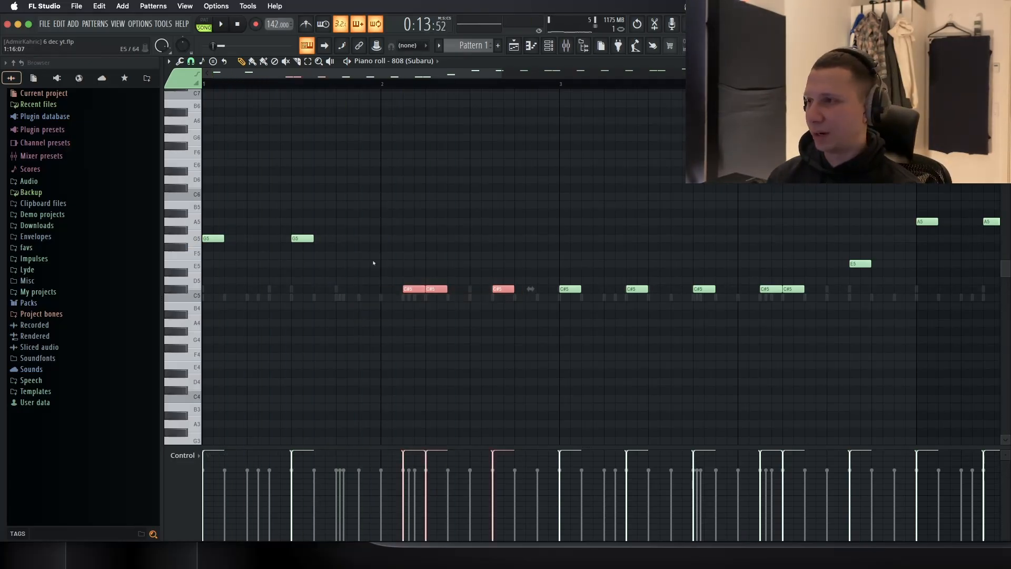
{"action": "left_click", "coordinate": [389, 239]}
{"action": "right_click", "coordinate": [442, 290]}
{"action": "right_click", "coordinate": [415, 289]}
{"action": "right_click", "coordinate": [502, 289]}
{"action": "left_click", "coordinate": [452, 239]}
{"action": "left_click", "coordinate": [505, 230]}
{"action": "left_click", "coordinate": [551, 230]}
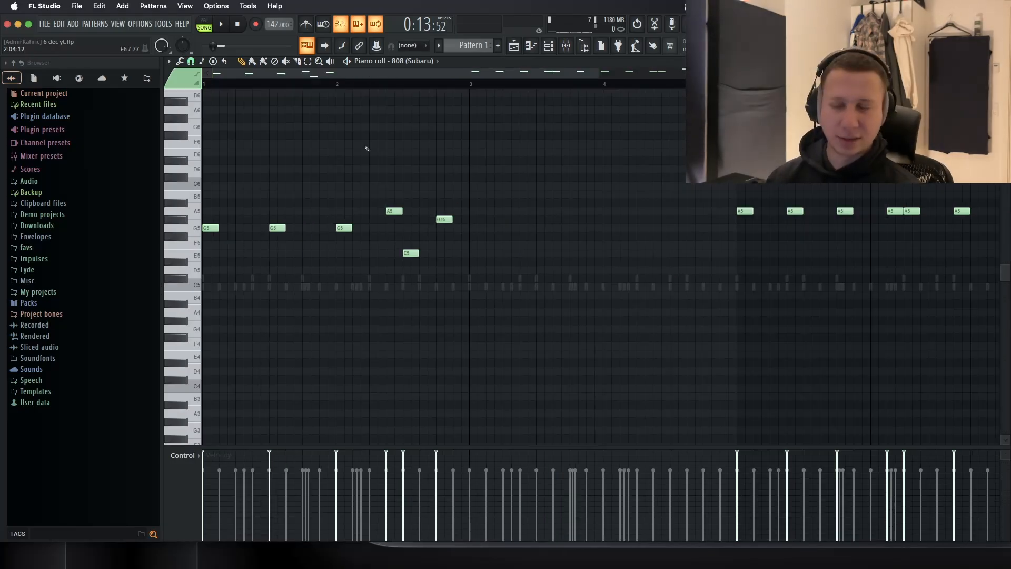
Step: Play the edited 808 line and undo all the trial note edits back to the original C#5 bass pattern
{"action": "key", "text": "space"}
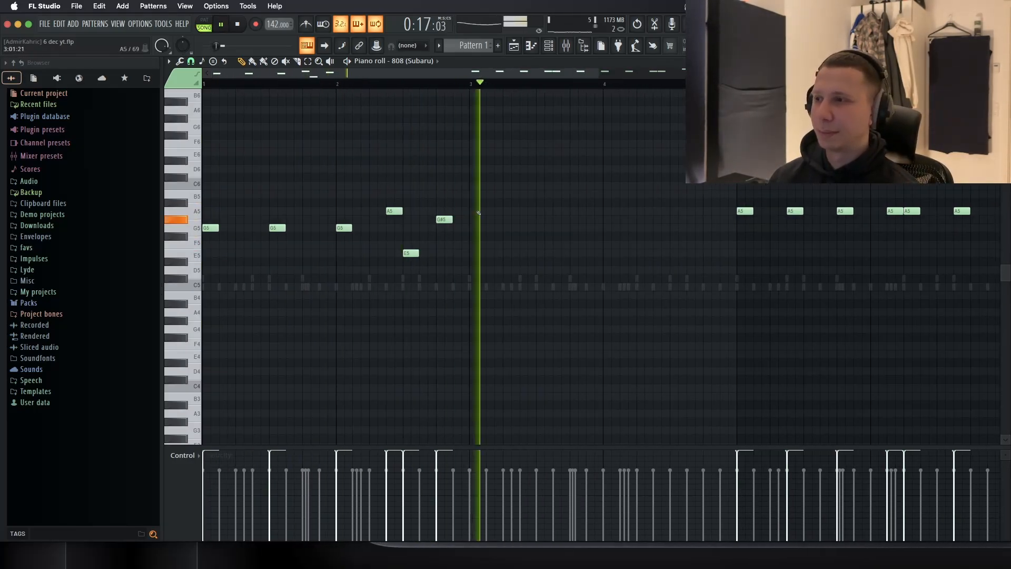
{"action": "key", "text": "space"}
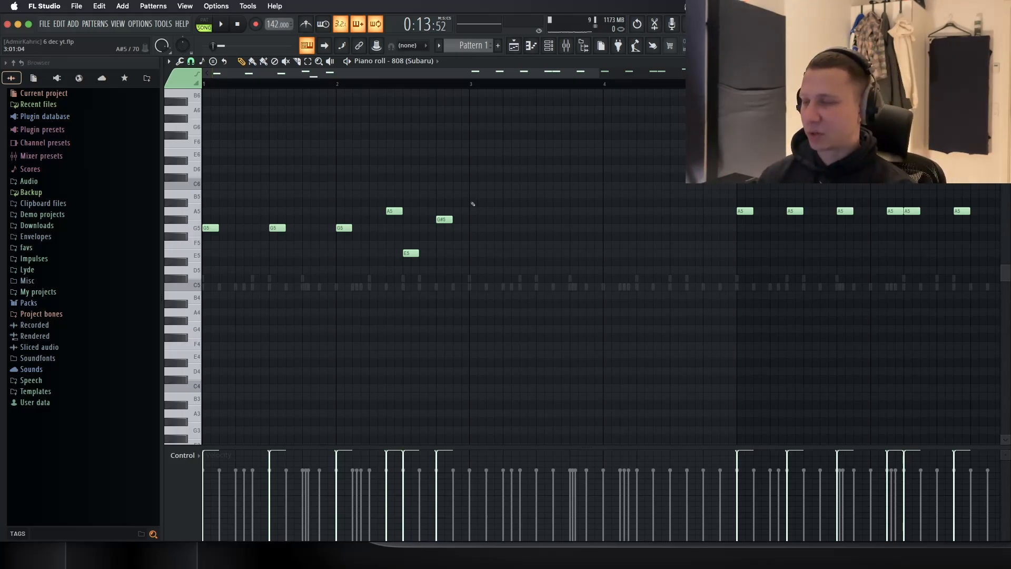
{"action": "key", "text": "super+z"}
{"action": "key", "text": "super+z"}
{"action": "key", "text": "super+z"}
{"action": "key", "text": "super+z"}
{"action": "key", "text": "super+z"}
{"action": "key", "text": "super+z"}
{"action": "key", "text": "super+z"}
{"action": "key", "text": "super+z"}
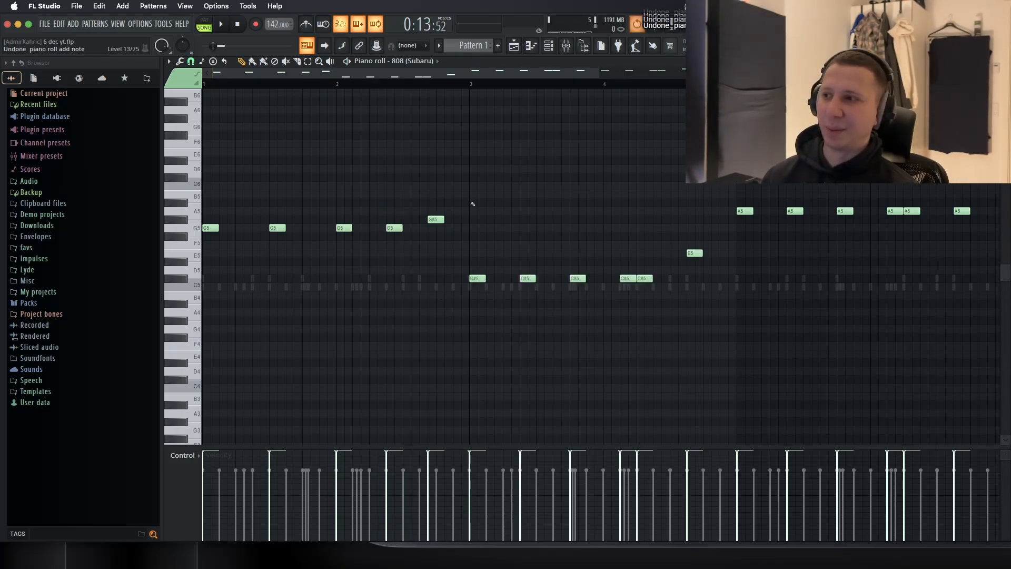
{"action": "key", "text": "super+z"}
{"action": "key", "text": "super+z"}
{"action": "key", "text": "super+z"}
{"action": "key", "text": "super+z"}
{"action": "key", "text": "super+z"}
{"action": "key", "text": "super+z"}
{"action": "key", "text": "super+z"}
{"action": "key", "text": "super+z"}
{"action": "key", "text": "super+z"}
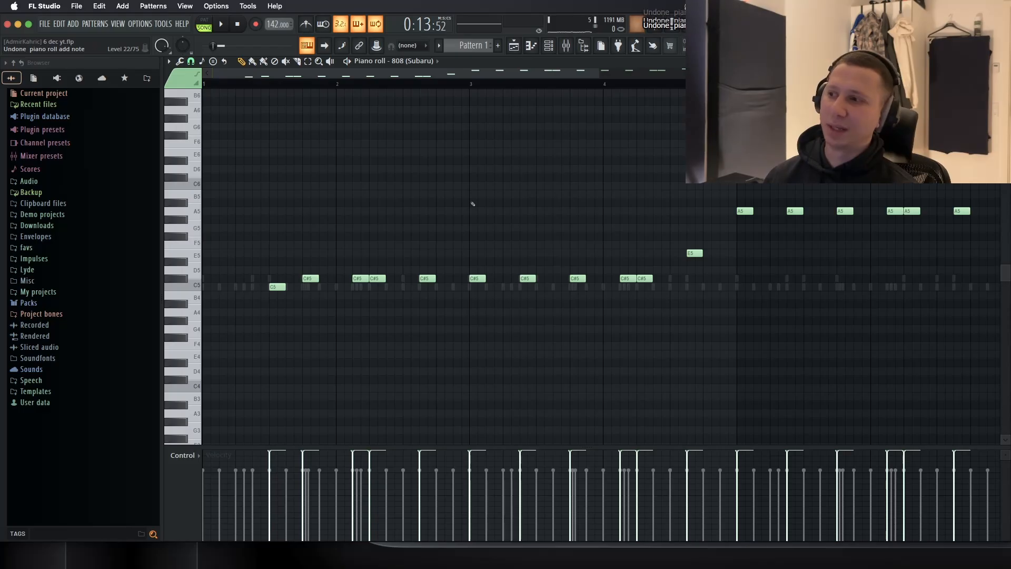
{"action": "key", "text": "super+z"}
{"action": "key", "text": "super+z"}
{"action": "key", "text": "super+z"}
{"action": "key", "text": "super+z"}
{"action": "key", "text": "super+z"}
{"action": "key", "text": "super+z"}
{"action": "key", "text": "super+z"}
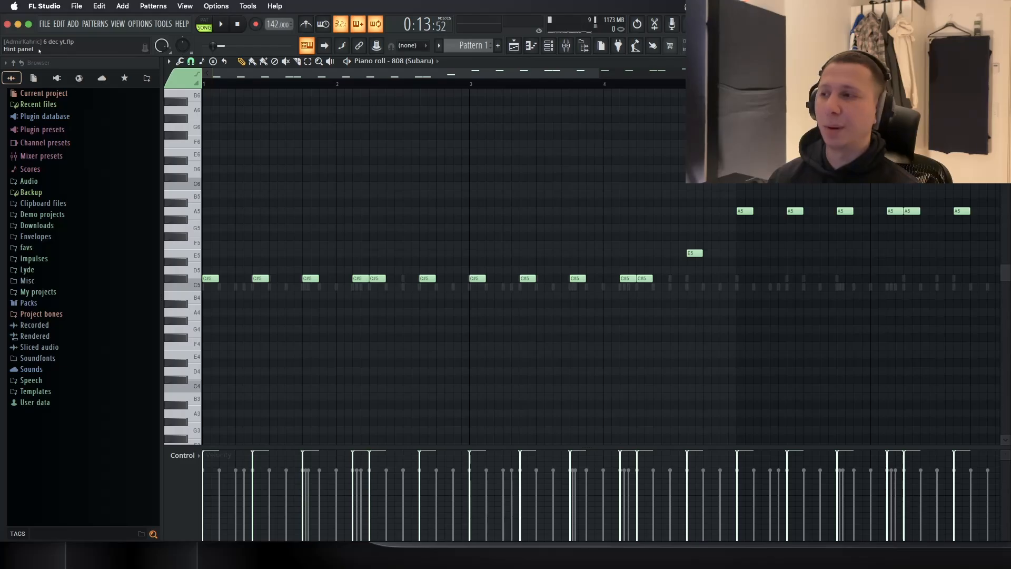
Step: Return to the playlist, select the 808 (Subaru) channel and clear the time selection over bars 9 to 17
{"action": "key", "text": "space"}
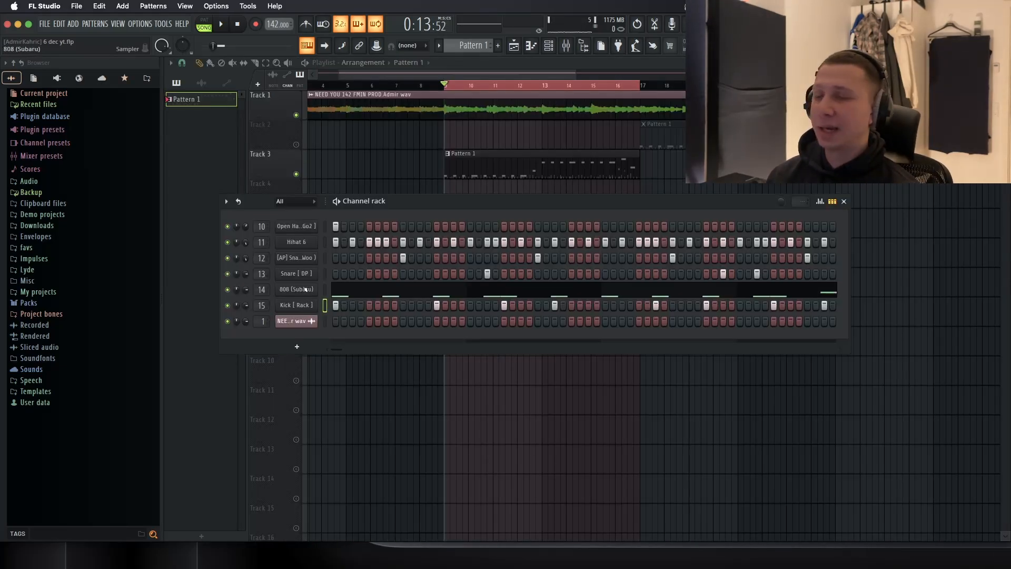
{"action": "left_click", "coordinate": [309, 290]}
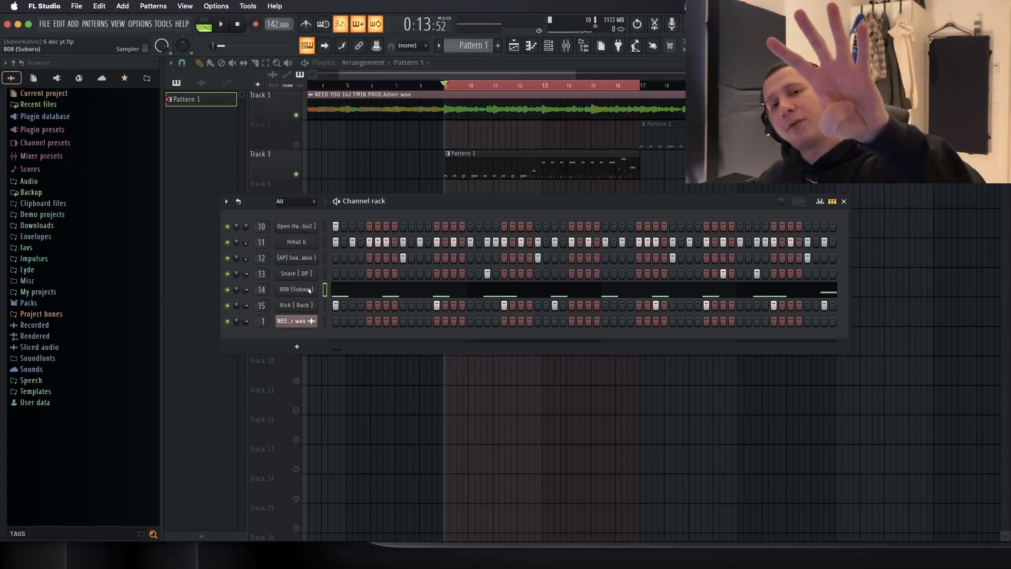
{"action": "right_click", "coordinate": [694, 85]}
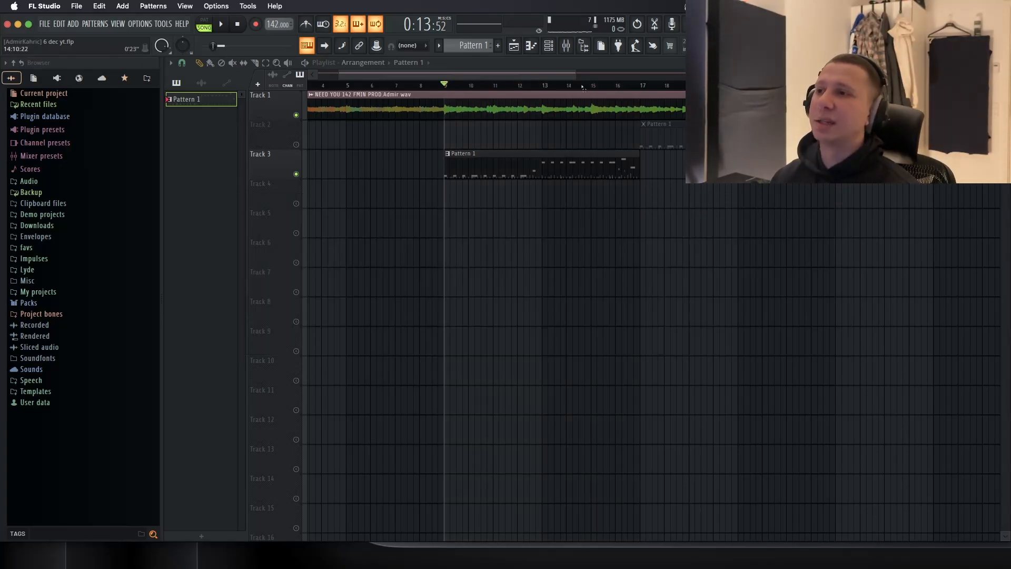
Step: Move the bar 9 audio clip to track 2 and the bar 17 audio and Pattern 1 clips to tracks 4 and 5, enabling the muted tracks
{"action": "scroll", "coordinate": [509, 107], "scroll_direction": "down", "scroll_amount": 5}
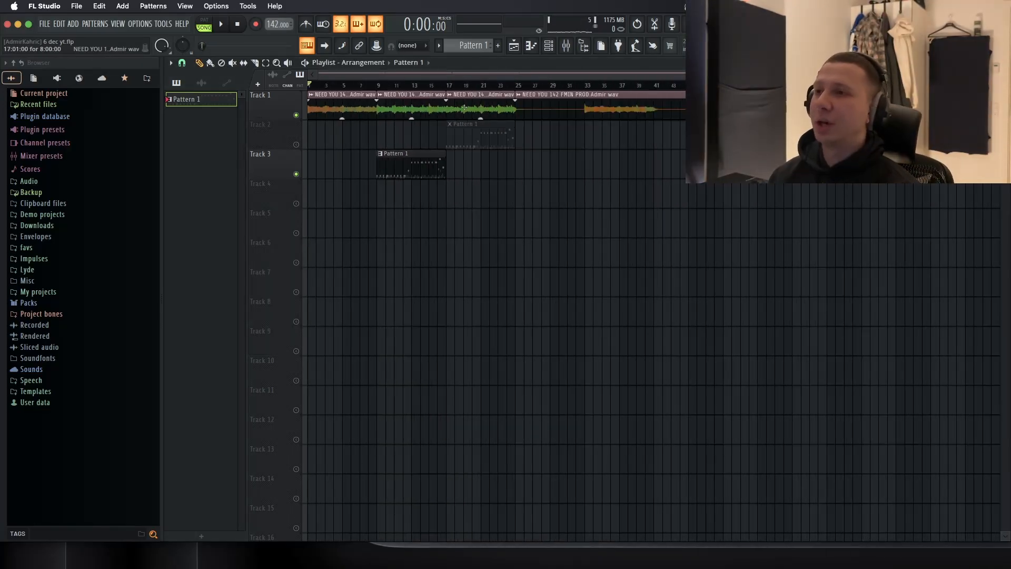
{"action": "left_click_drag", "start_coordinate": [410, 102], "coordinate": [411, 132]}
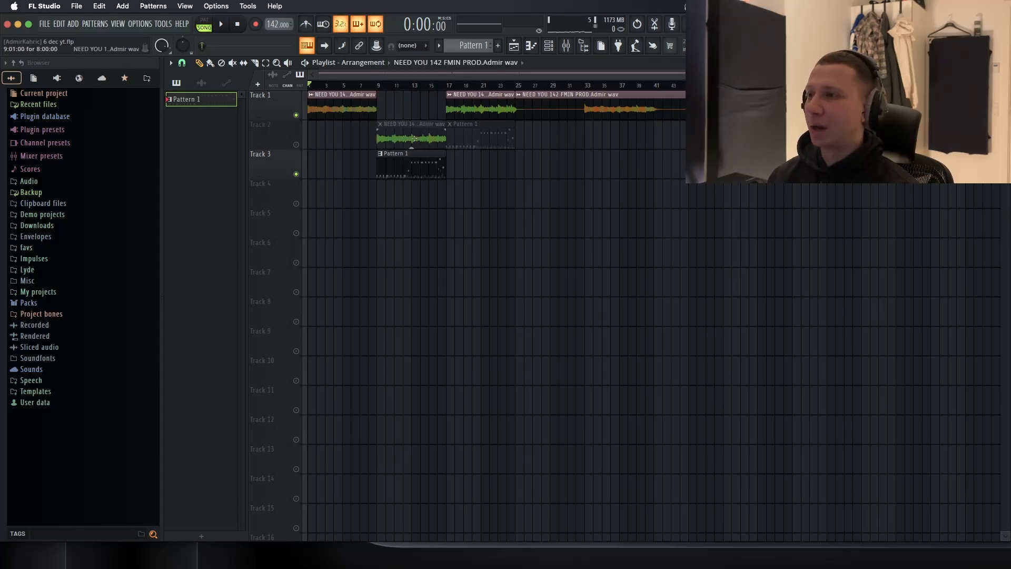
{"action": "left_click_drag", "start_coordinate": [471, 107], "coordinate": [484, 222]}
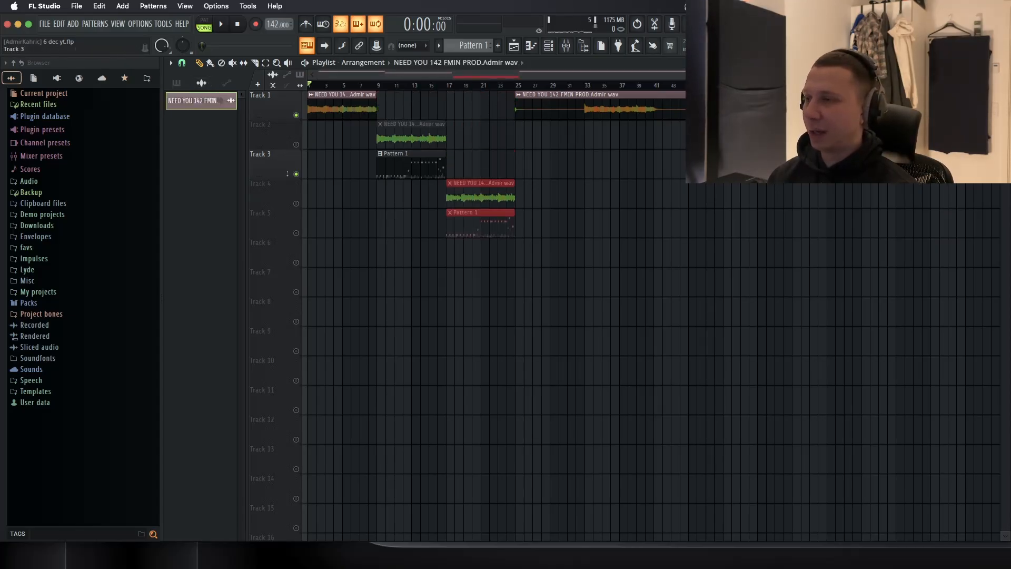
{"action": "left_click", "coordinate": [297, 205]}
{"action": "scroll", "coordinate": [620, 161], "scroll_direction": "up", "scroll_amount": 3}
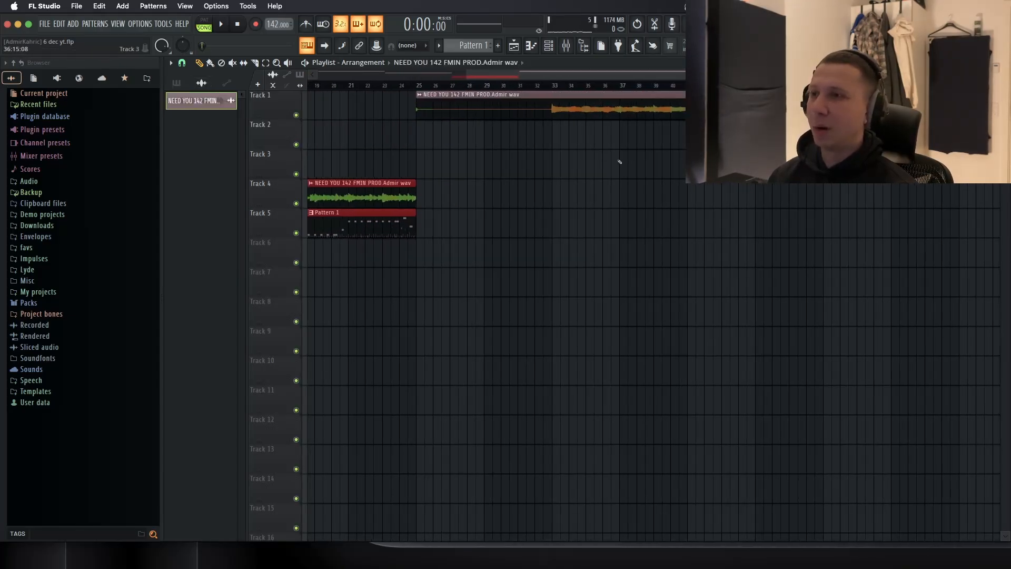
Step: Look over the long audio clip that starts at bar 25, playing it from bars 57, 45 and 33
{"action": "scroll", "coordinate": [620, 161], "scroll_direction": "down", "scroll_amount": 3}
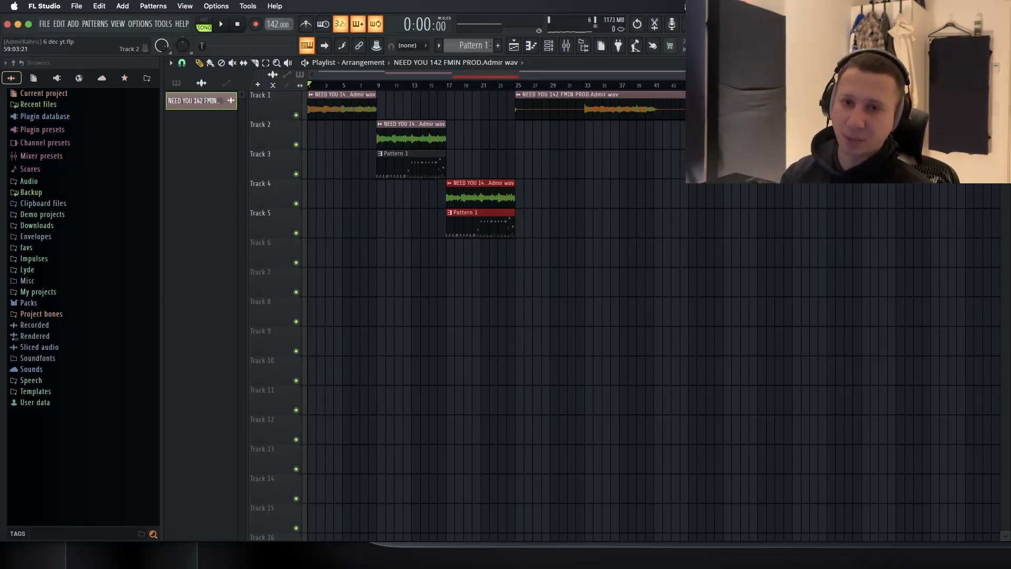
{"action": "scroll", "coordinate": [799, 134], "scroll_direction": "down", "scroll_amount": 1}
{"action": "scroll", "coordinate": [467, 274], "scroll_direction": "right", "scroll_amount": 8}
{"action": "scroll", "coordinate": [467, 274], "scroll_direction": "up", "scroll_amount": 1}
{"action": "scroll", "coordinate": [846, 317], "scroll_direction": "left", "scroll_amount": 8}
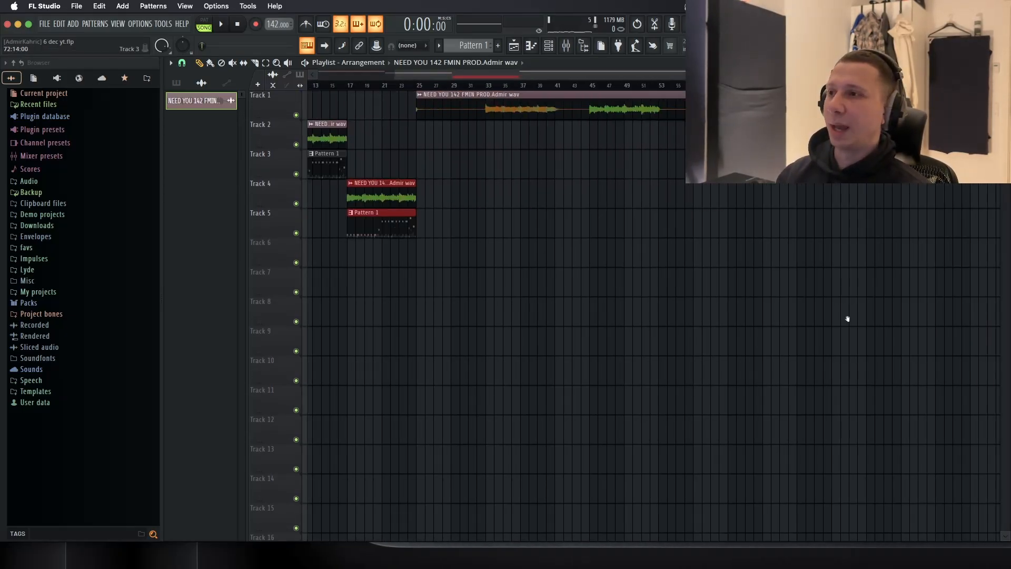
{"action": "left_click", "coordinate": [792, 85]}
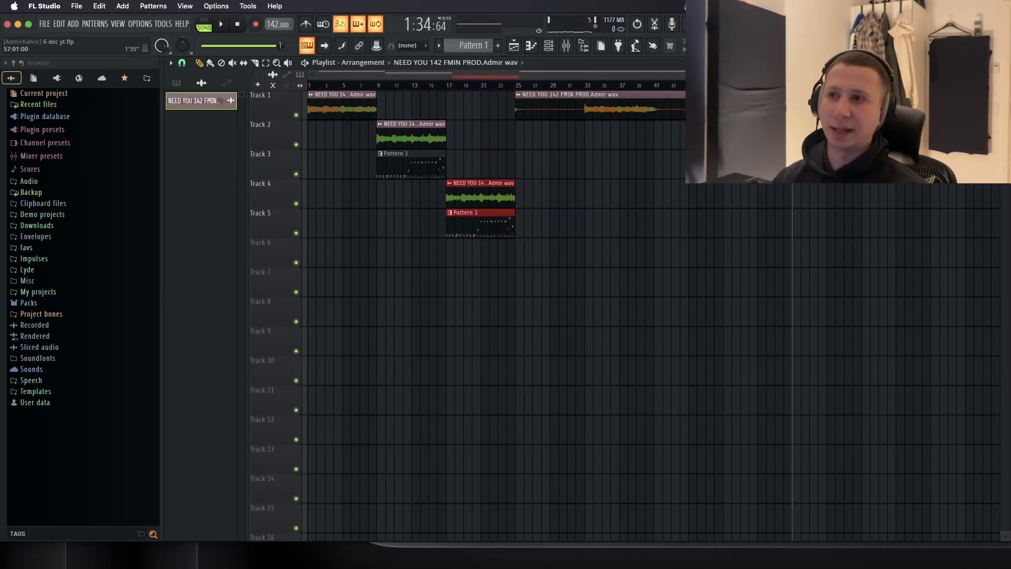
{"action": "key", "text": "space"}
{"action": "key", "text": "space"}
{"action": "left_click", "coordinate": [688, 85]}
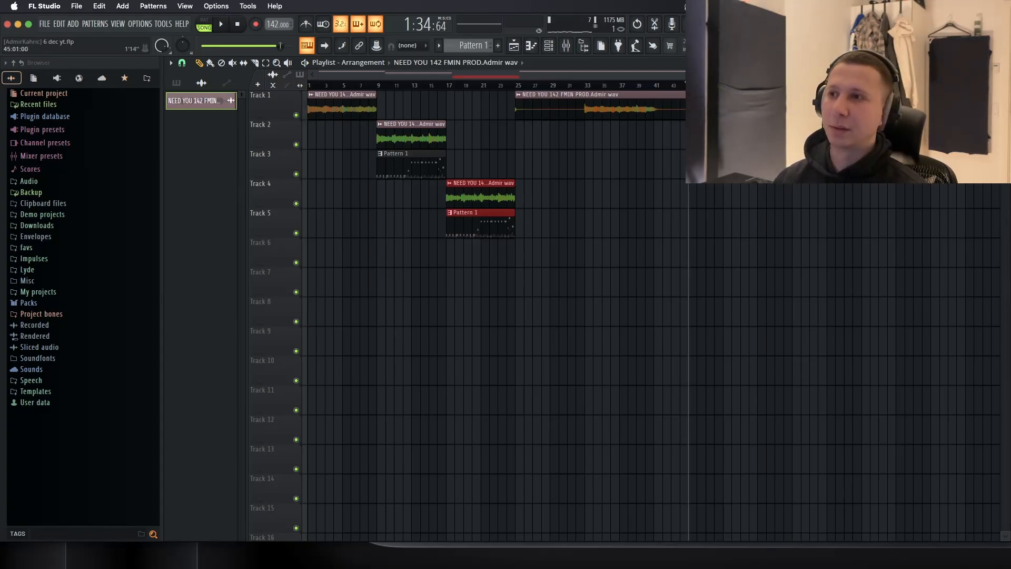
{"action": "key", "text": "space"}
{"action": "key", "text": "space"}
{"action": "left_click", "coordinate": [589, 87]}
{"action": "key", "text": "space"}
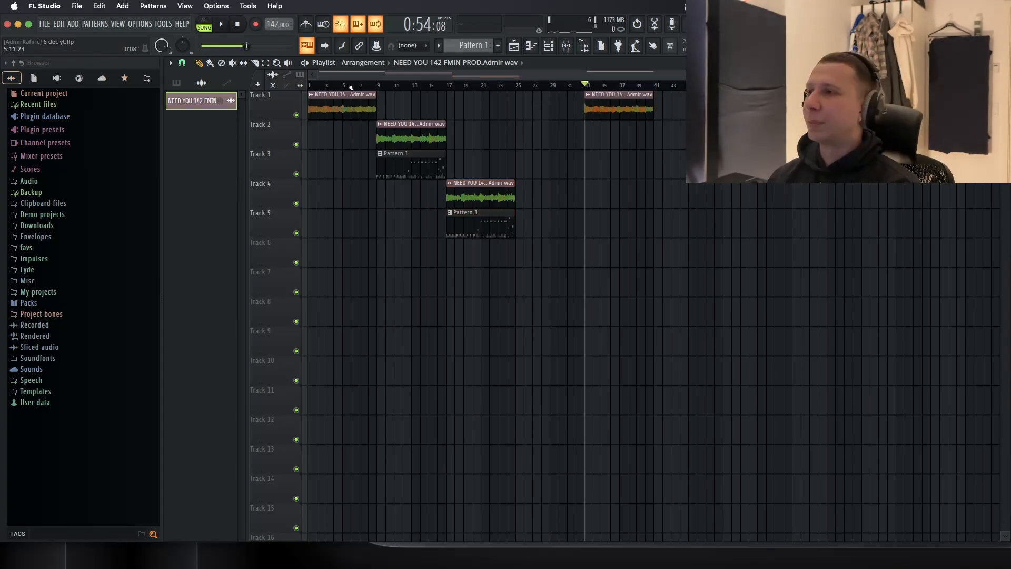
Step: Select bars 1 to 9, clear that selection and play the intro from the start
{"action": "left_click", "coordinate": [309, 85]}
{"action": "left_click_drag", "start_coordinate": [375, 87], "coordinate": [207, 112]}
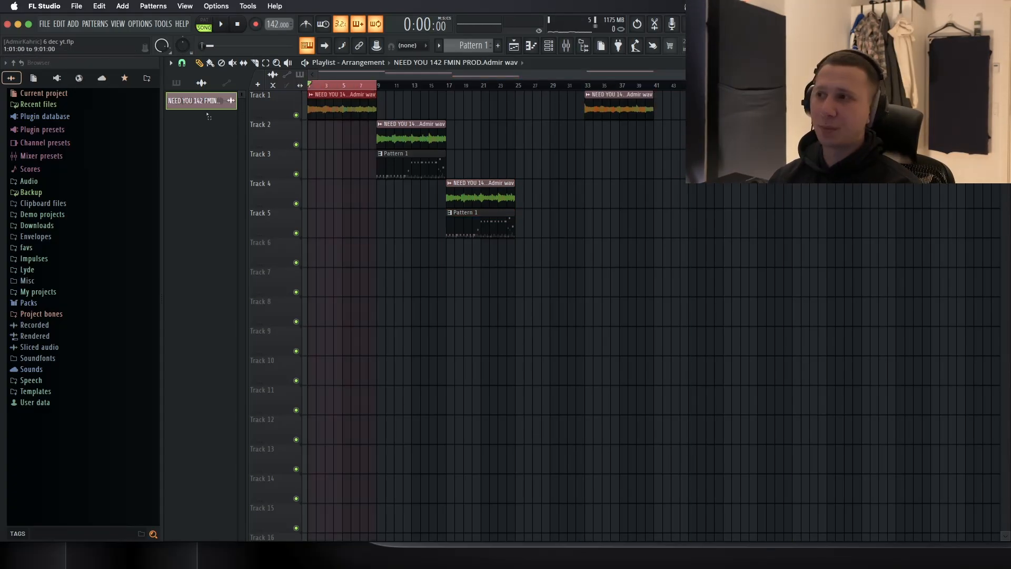
{"action": "left_click", "coordinate": [332, 87], "text": "super"}
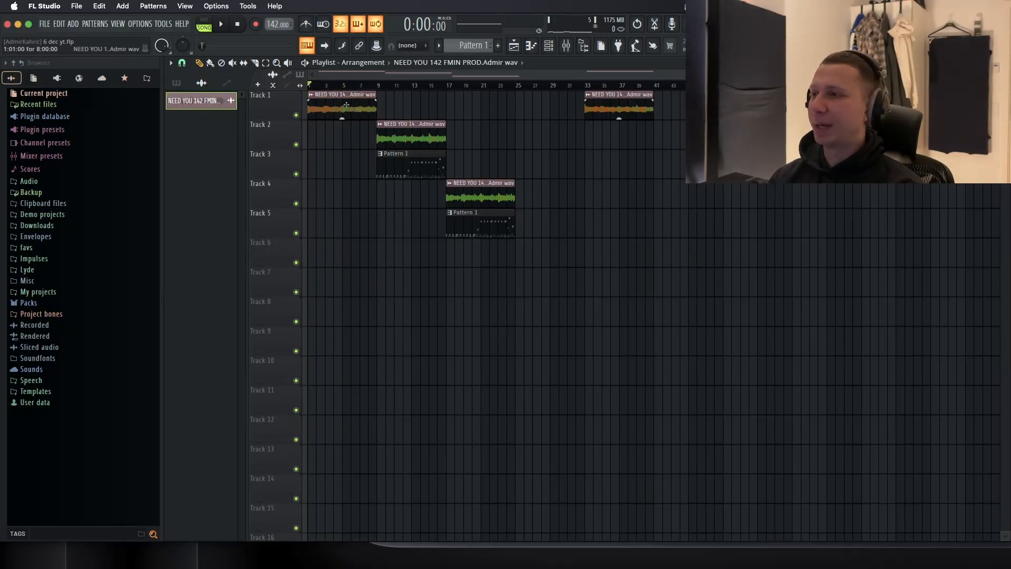
{"action": "key", "text": "space"}
Step: Rebuild the section at bar 9 with the bar 33 audio on track 2 and the split-out 808 (Subaru) pattern on track 6
{"action": "scroll", "coordinate": [370, 183], "scroll_direction": "up", "scroll_amount": 3}
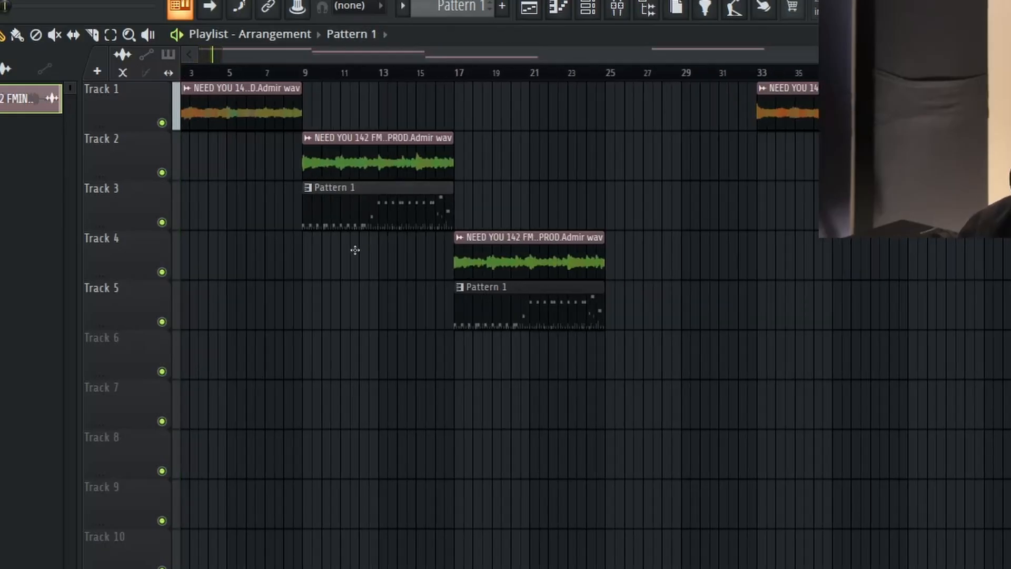
{"action": "left_click_drag", "start_coordinate": [355, 250], "coordinate": [351, 257]}
{"action": "left_click_drag", "start_coordinate": [358, 138], "coordinate": [404, 188]}
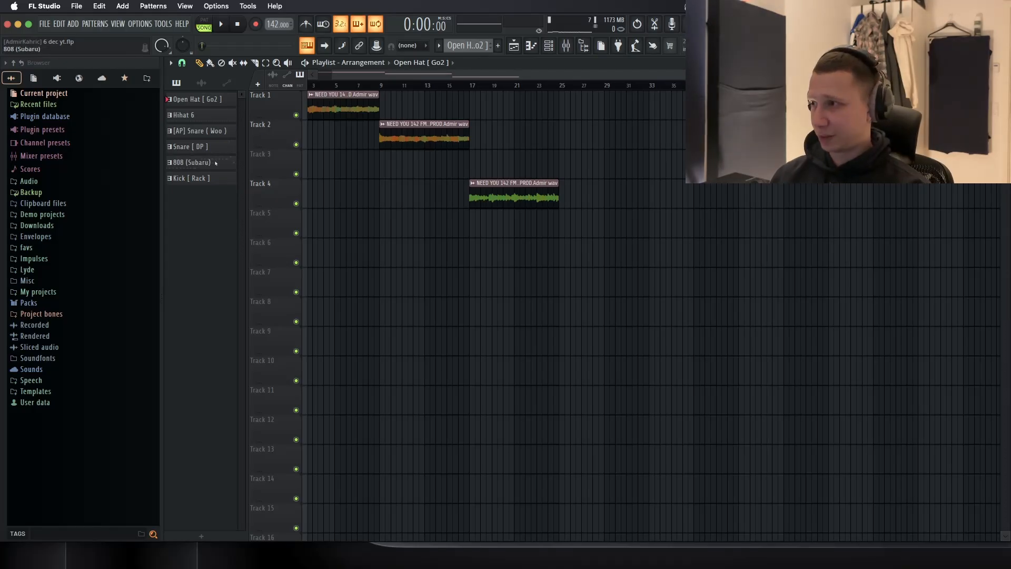
{"action": "left_click_drag", "start_coordinate": [215, 163], "coordinate": [376, 241]}
Step: Play from bar 7 through the transition into the melody and 808 section at bar 9
{"action": "left_click_drag", "start_coordinate": [374, 86], "coordinate": [414, 85]}
{"action": "right_click", "coordinate": [387, 85]}
{"action": "left_click", "coordinate": [381, 85]}
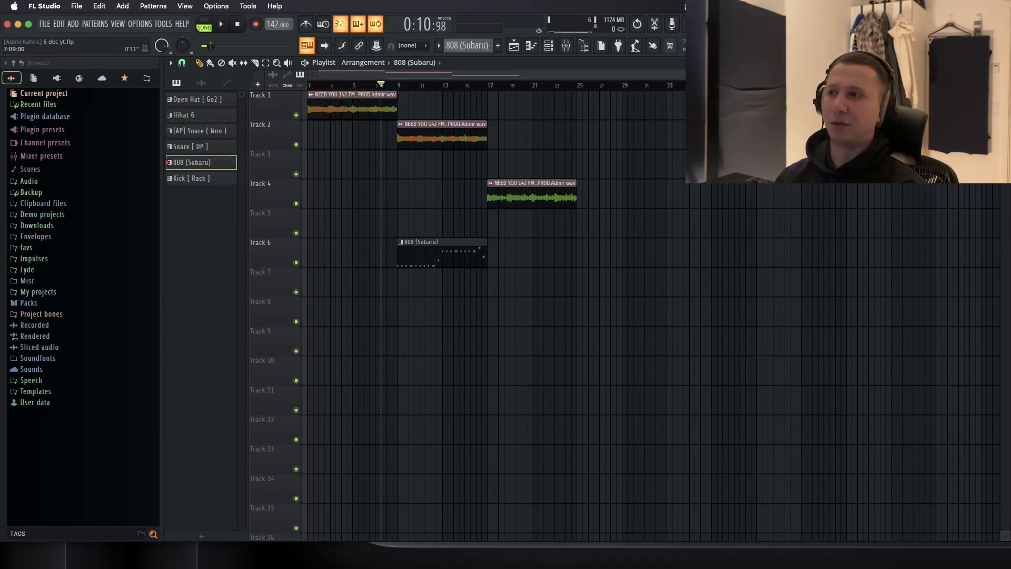
{"action": "key", "text": "space"}
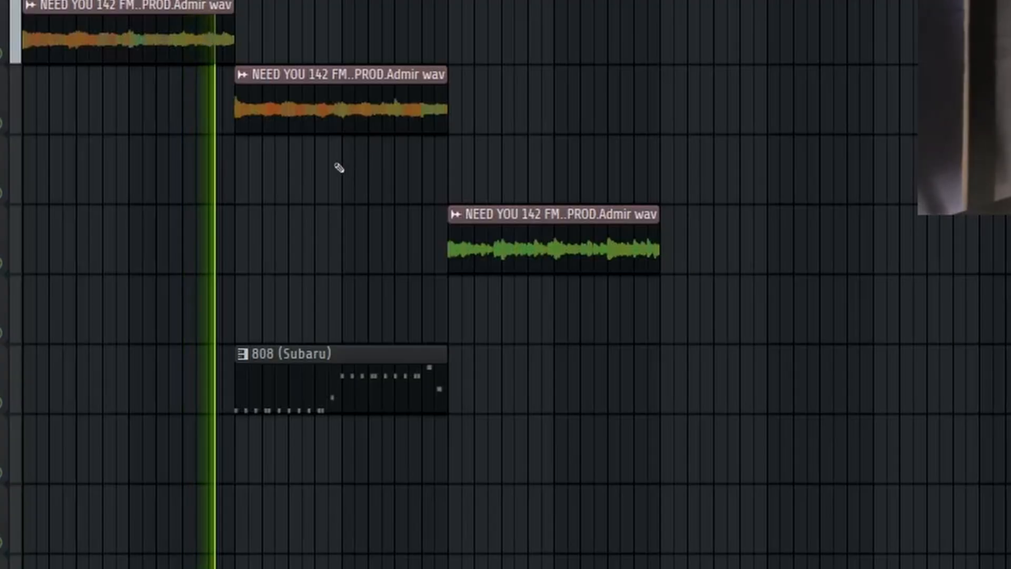
{"action": "scroll", "coordinate": [334, 191], "scroll_direction": "up", "scroll_amount": 2}
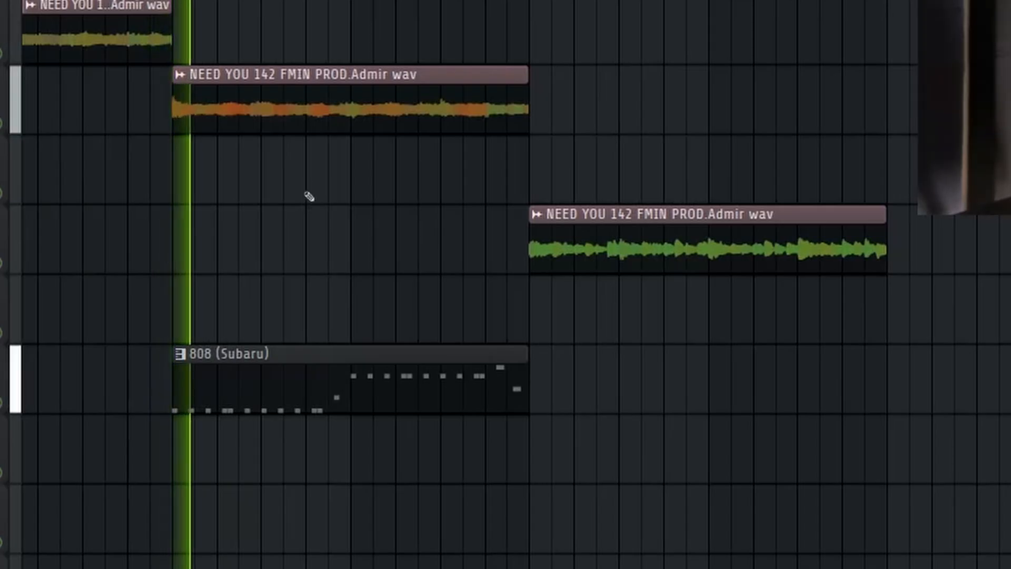
{"action": "left_click", "coordinate": [334, 405]}
{"action": "left_click", "coordinate": [475, 504]}
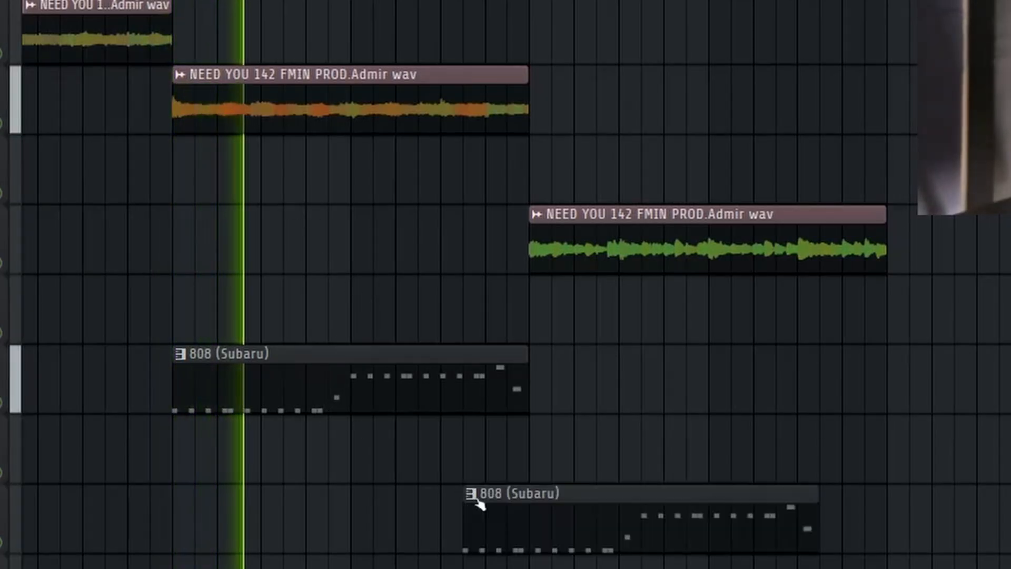
{"action": "right_click", "coordinate": [477, 506]}
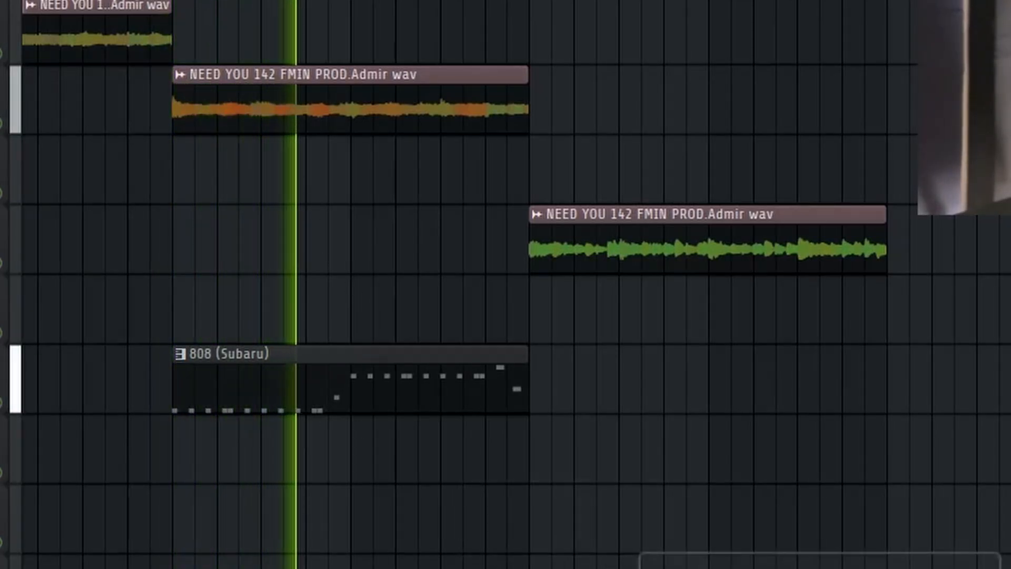
Step: Play the expanded arrangement from shortly before bar 9, moving on to the transition into the drum section at bar 17
{"action": "scroll", "coordinate": [642, 561], "scroll_direction": "down", "scroll_amount": 2}
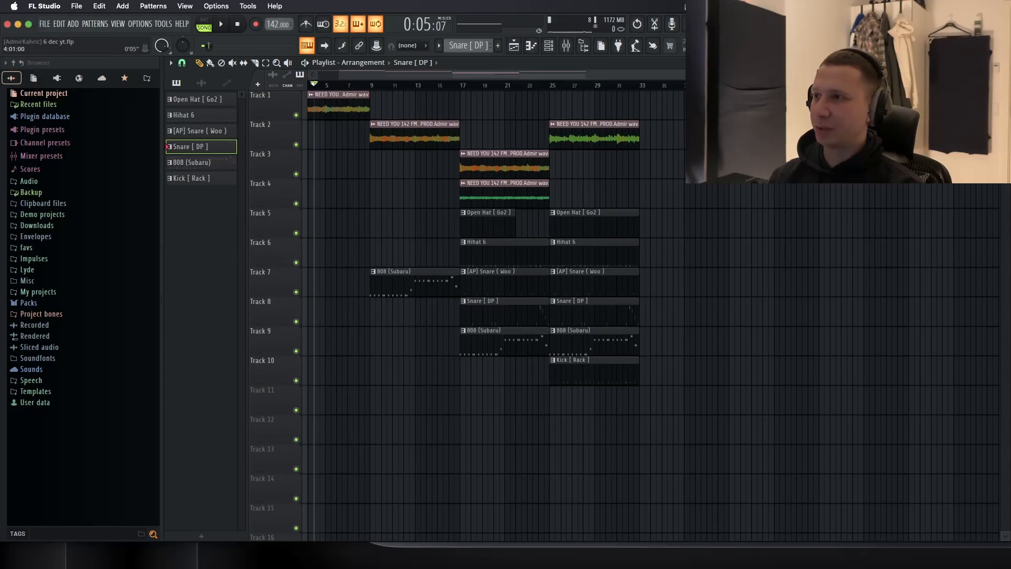
{"action": "left_click", "coordinate": [355, 85]}
{"action": "left_click_drag", "start_coordinate": [355, 94], "coordinate": [476, 89]}
{"action": "key", "text": "space"}
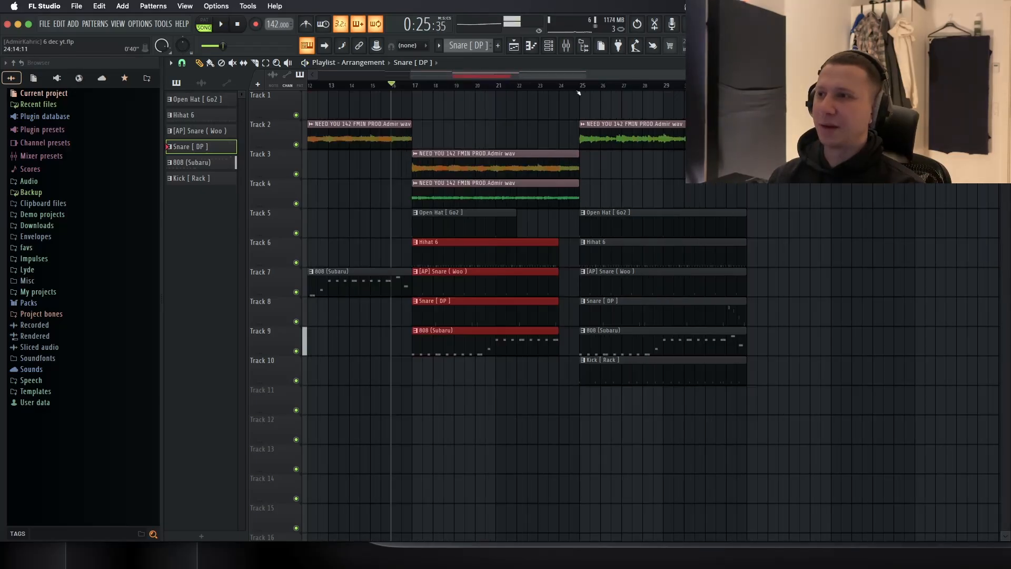
Step: Play from about bar 22 to check the drum break before bar 25, and review the sections from bar 17 to 41
{"action": "mouse_move", "coordinate": [580, 91]}
{"action": "left_mouse_down"}
{"action": "mouse_move", "coordinate": [596, 90]}
{"action": "mouse_move", "coordinate": [563, 92]}
{"action": "left_mouse_up"}
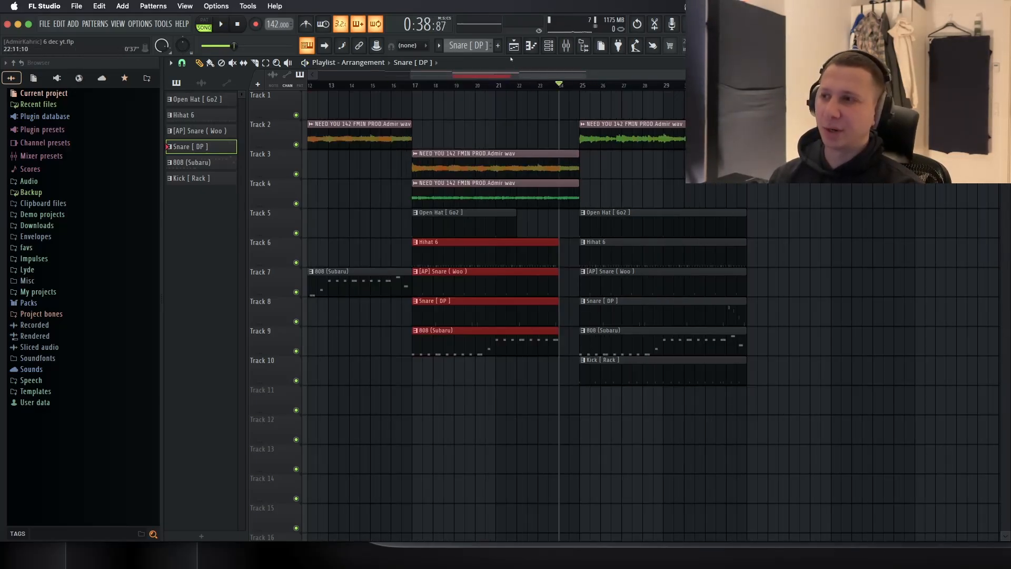
{"action": "left_click", "coordinate": [531, 88]}
{"action": "key", "text": "space"}
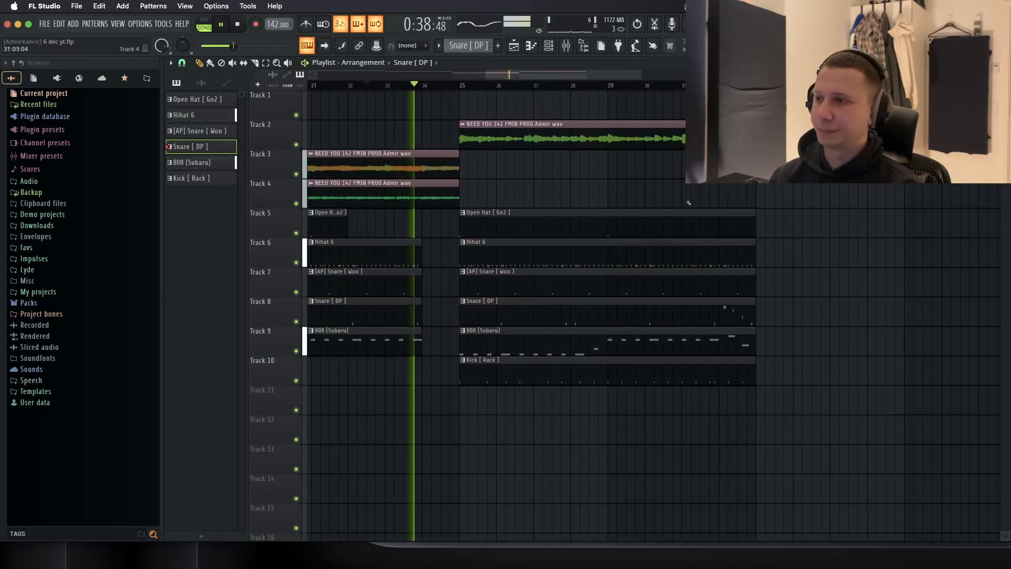
{"action": "scroll", "coordinate": [690, 195], "scroll_direction": "down", "scroll_amount": 3}
{"action": "scroll", "coordinate": [684, 186], "scroll_direction": "down", "scroll_amount": 5}
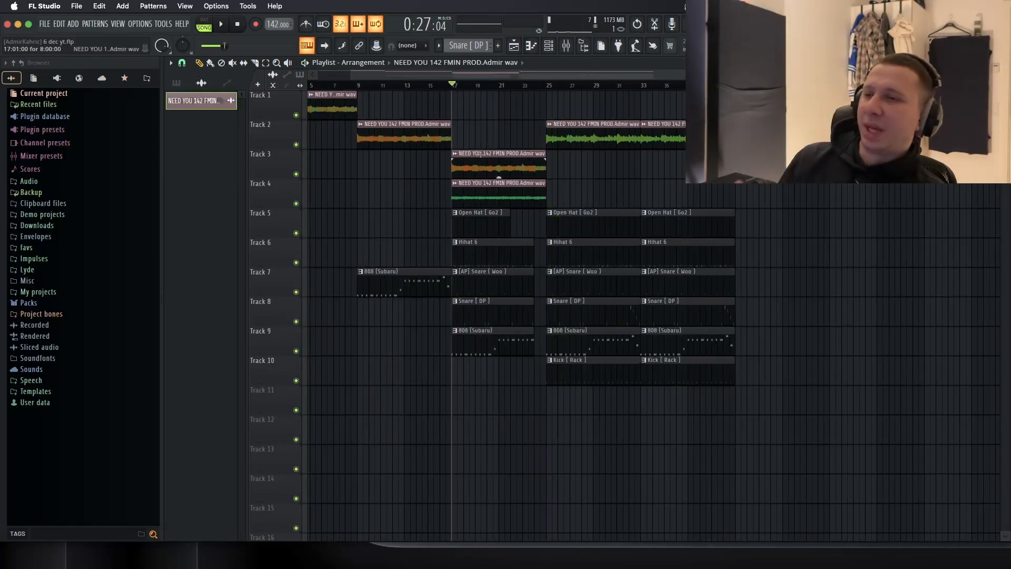
{"action": "scroll", "coordinate": [491, 152], "scroll_direction": "down", "scroll_amount": 2}
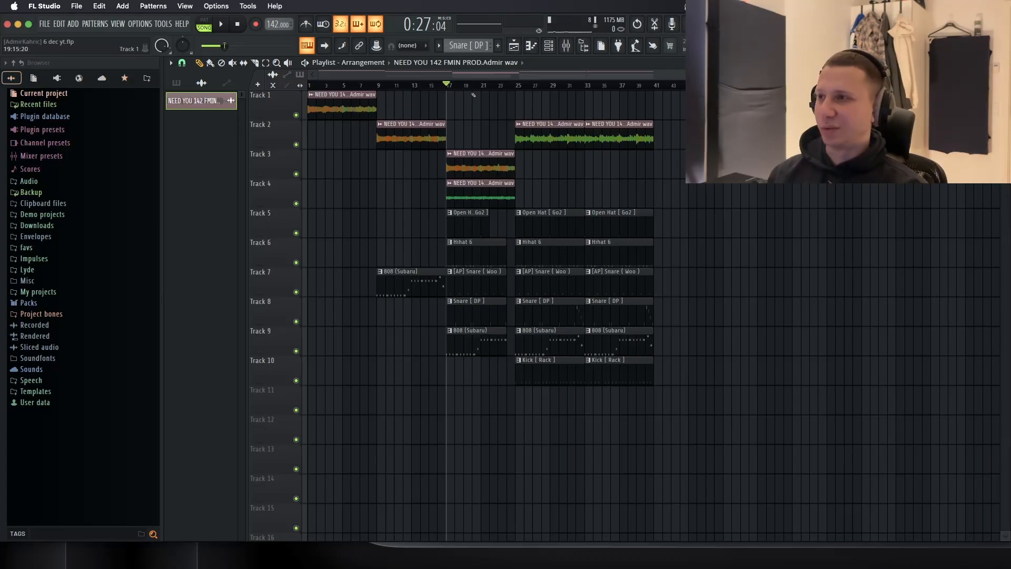
{"action": "left_click_drag", "start_coordinate": [456, 85], "coordinate": [632, 89]}
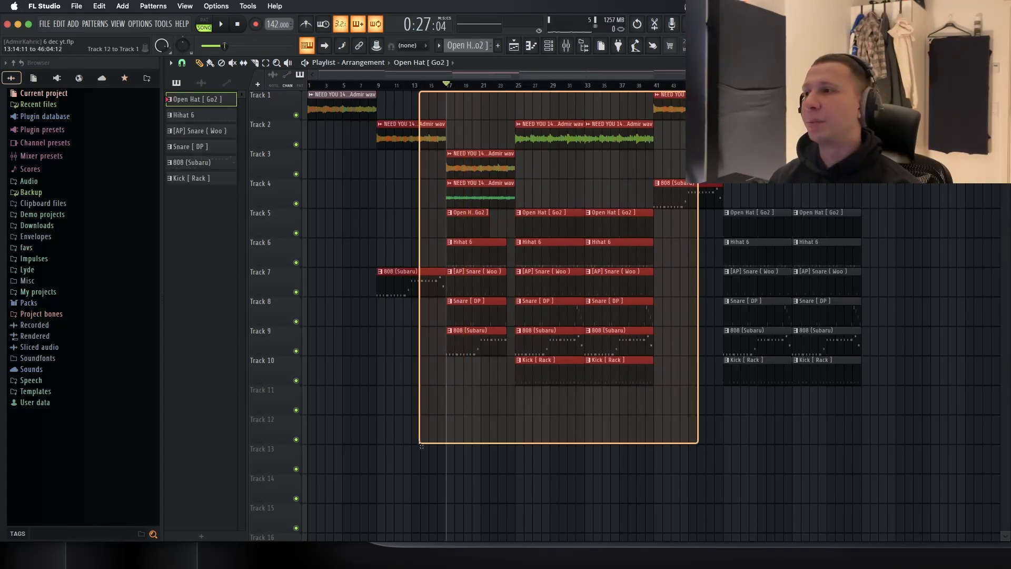
Step: Clear every arranged clip after the track 1 intro and bring the spare drum patterns back to start at bar 9
{"action": "left_click_drag", "start_coordinate": [418, 446], "coordinate": [409, 446]}
{"action": "key", "text": "Delete"}
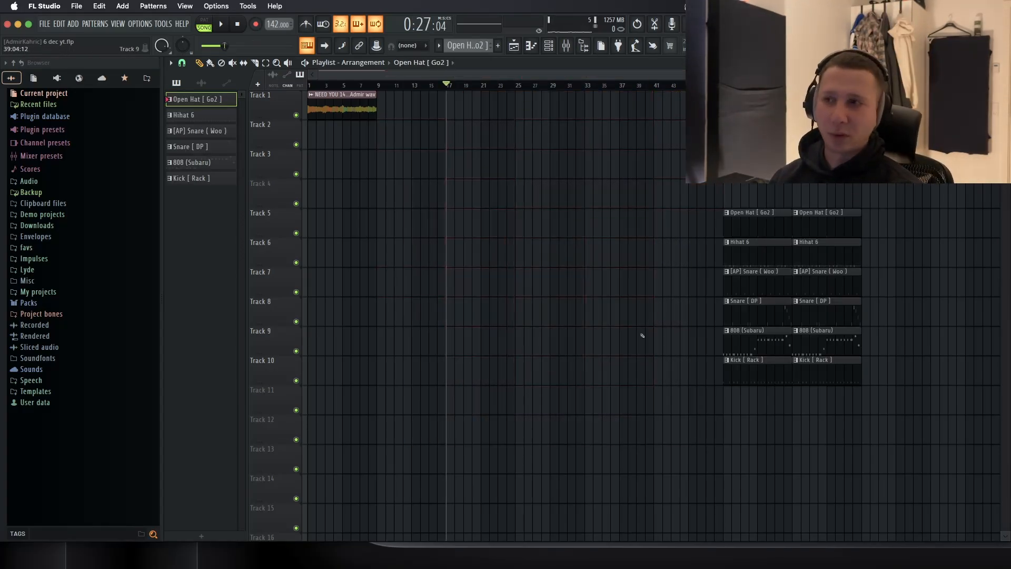
{"action": "left_click_drag", "start_coordinate": [916, 135], "coordinate": [676, 373]}
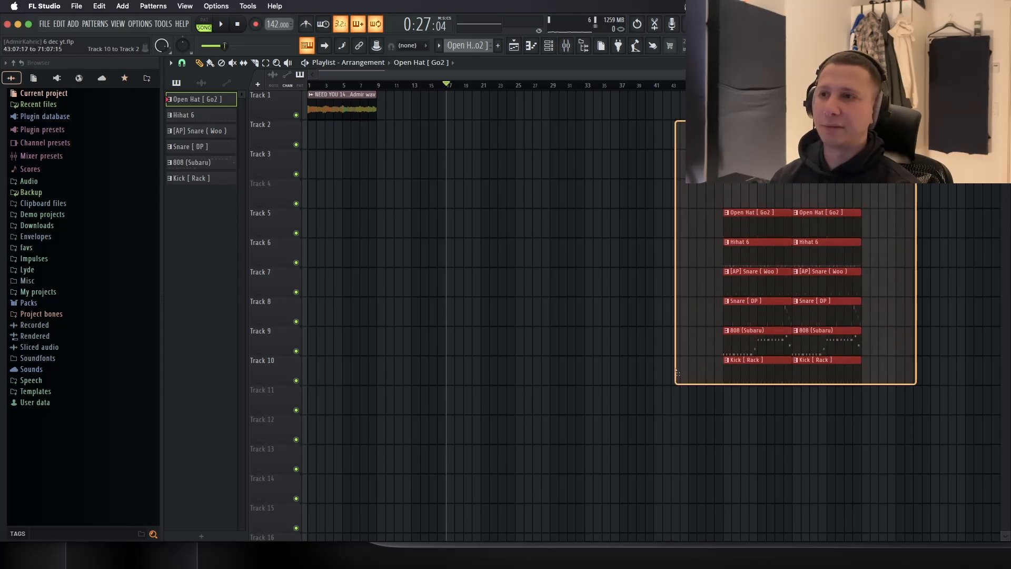
{"action": "left_click", "coordinate": [878, 105], "text": "super"}
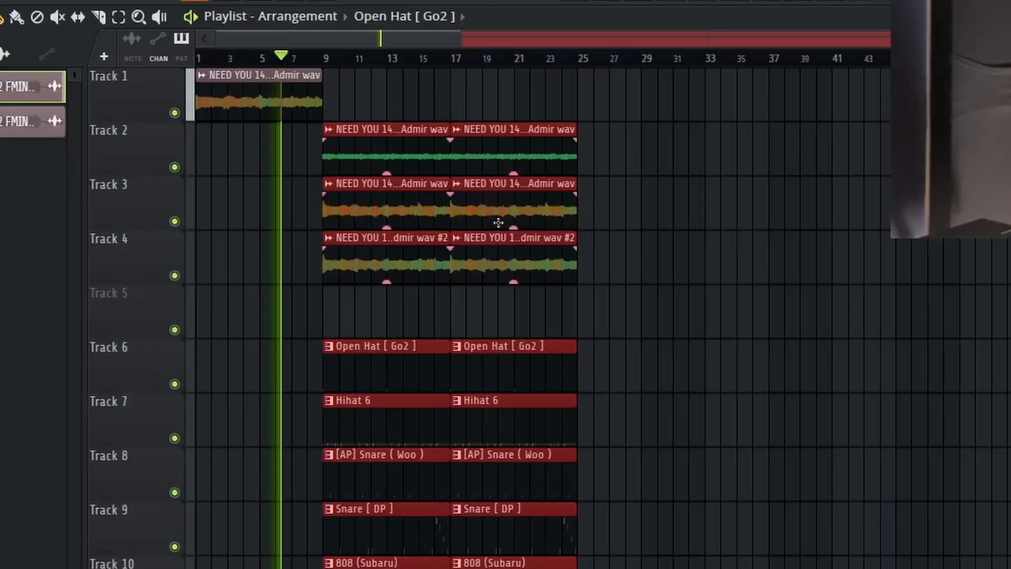
Step: Extend the arrangement with a drum break at bar 25, an audio-only section at bar 41 and a repeat of the song from bar 49
{"action": "left_click", "coordinate": [575, 142]}
{"action": "right_click", "coordinate": [684, 166]}
{"action": "scroll", "coordinate": [424, 247], "scroll_direction": "up", "scroll_amount": 5}
{"action": "scroll", "coordinate": [424, 248], "scroll_direction": "down", "scroll_amount": 2}
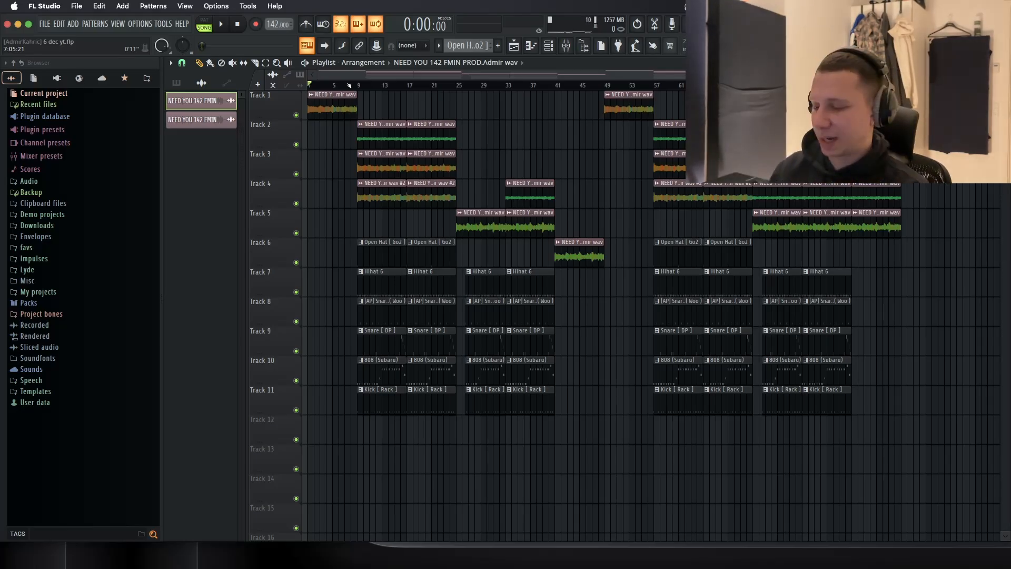
Step: Set up a full-song export named 6 dec yt as 24-bit WAV and 320 kbps MP3 without split mixer tracks, and close it without rendering
{"action": "left_click", "coordinate": [44, 24]}
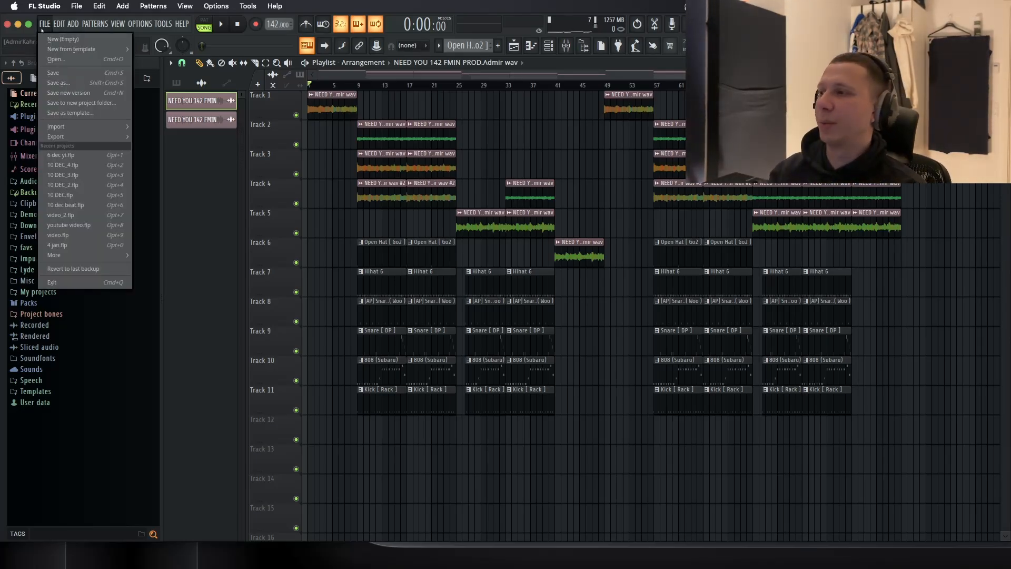
{"action": "mouse_move", "coordinate": [55, 136]}
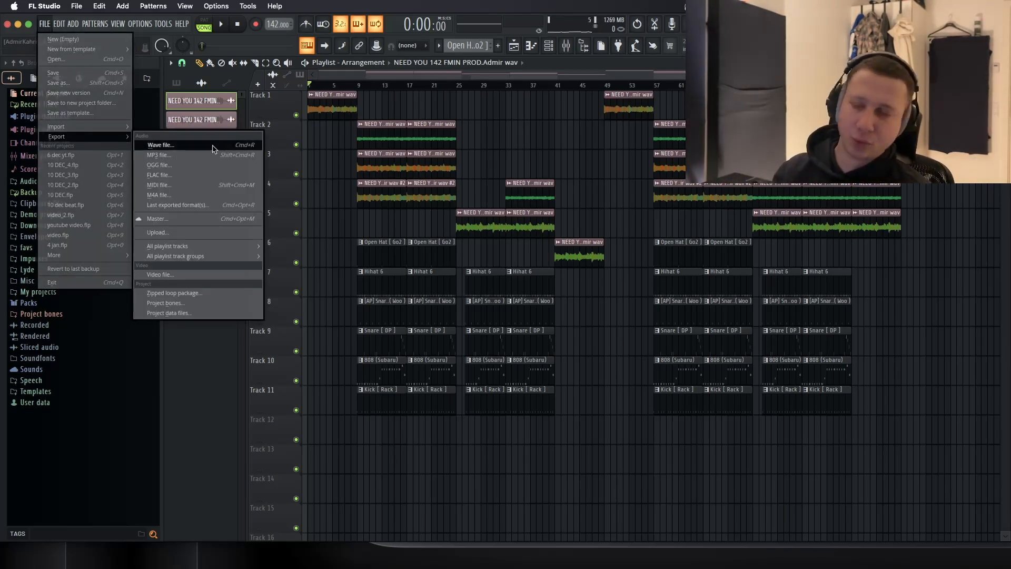
{"action": "left_click", "coordinate": [158, 143]}
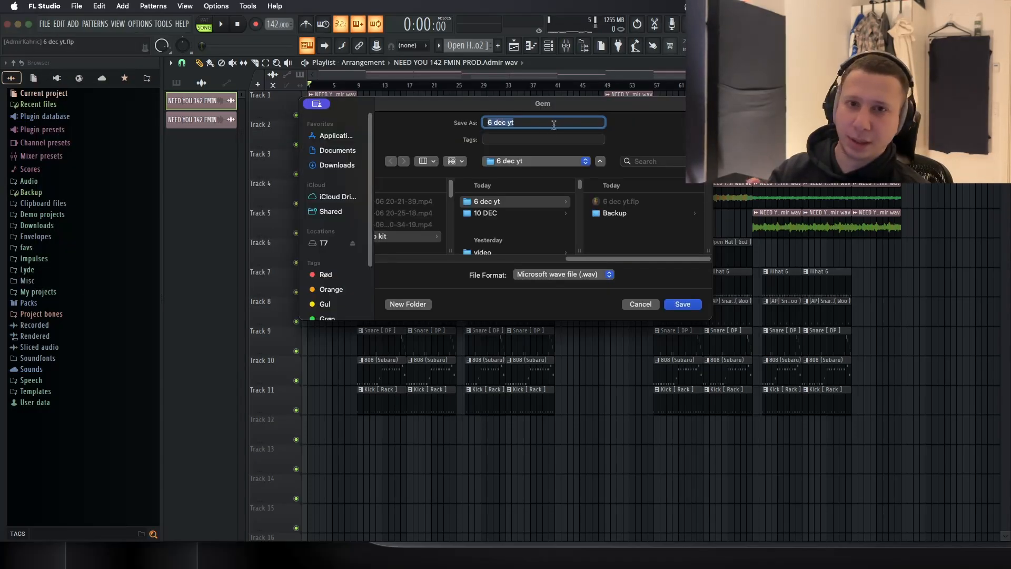
{"action": "left_click", "coordinate": [679, 304]}
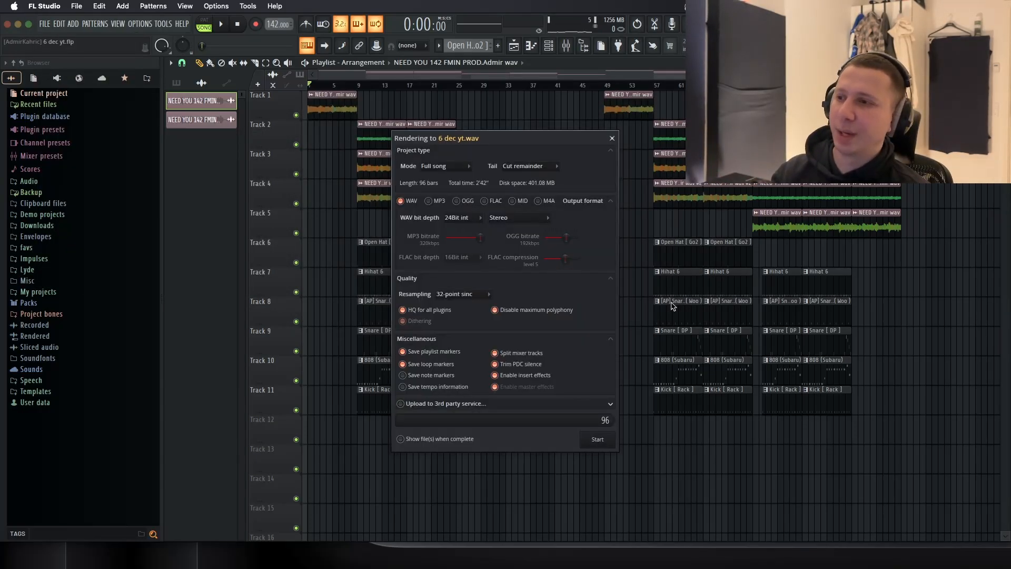
{"action": "left_click", "coordinate": [428, 201]}
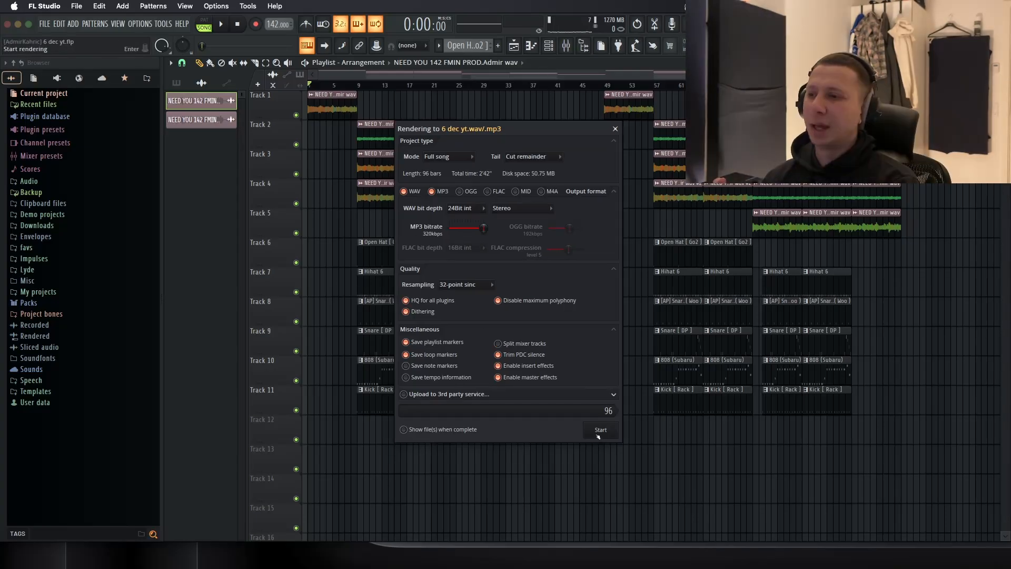
{"action": "left_click", "coordinate": [617, 131]}
Step: Show the mixer with the drum and master channels, and switch to Finder
{"action": "left_click", "coordinate": [565, 46]}
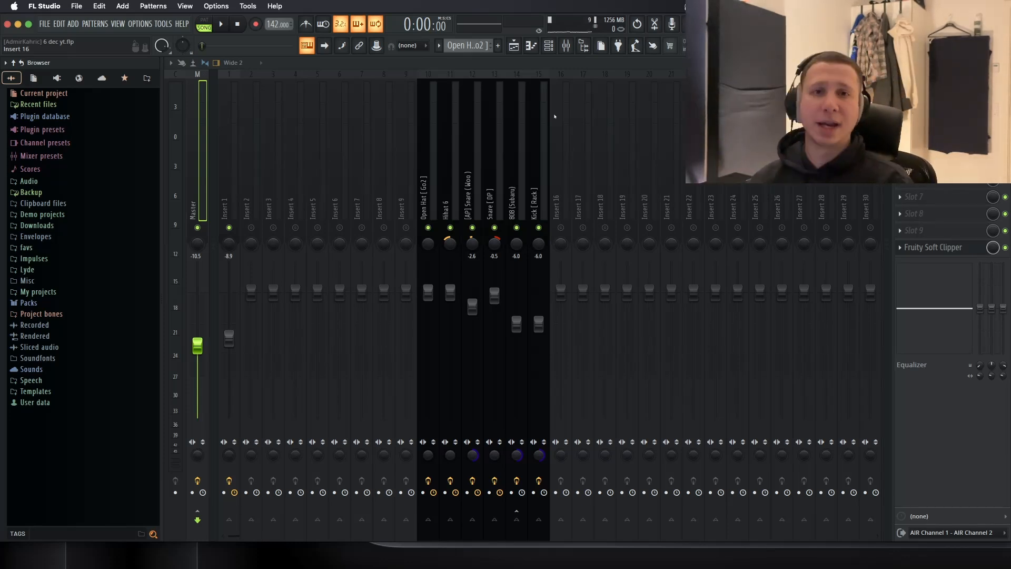
{"action": "key", "text": "super+Tab"}
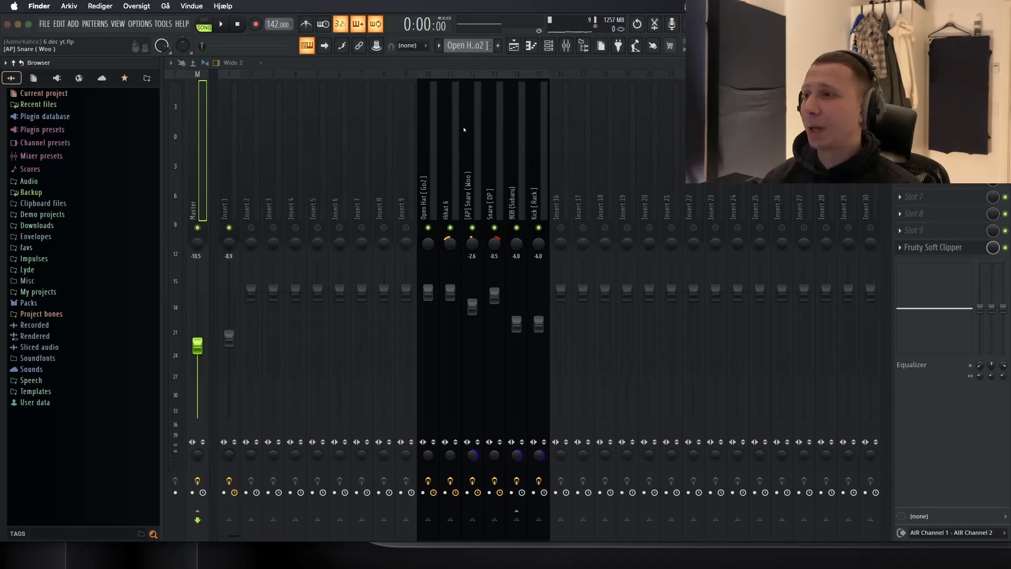